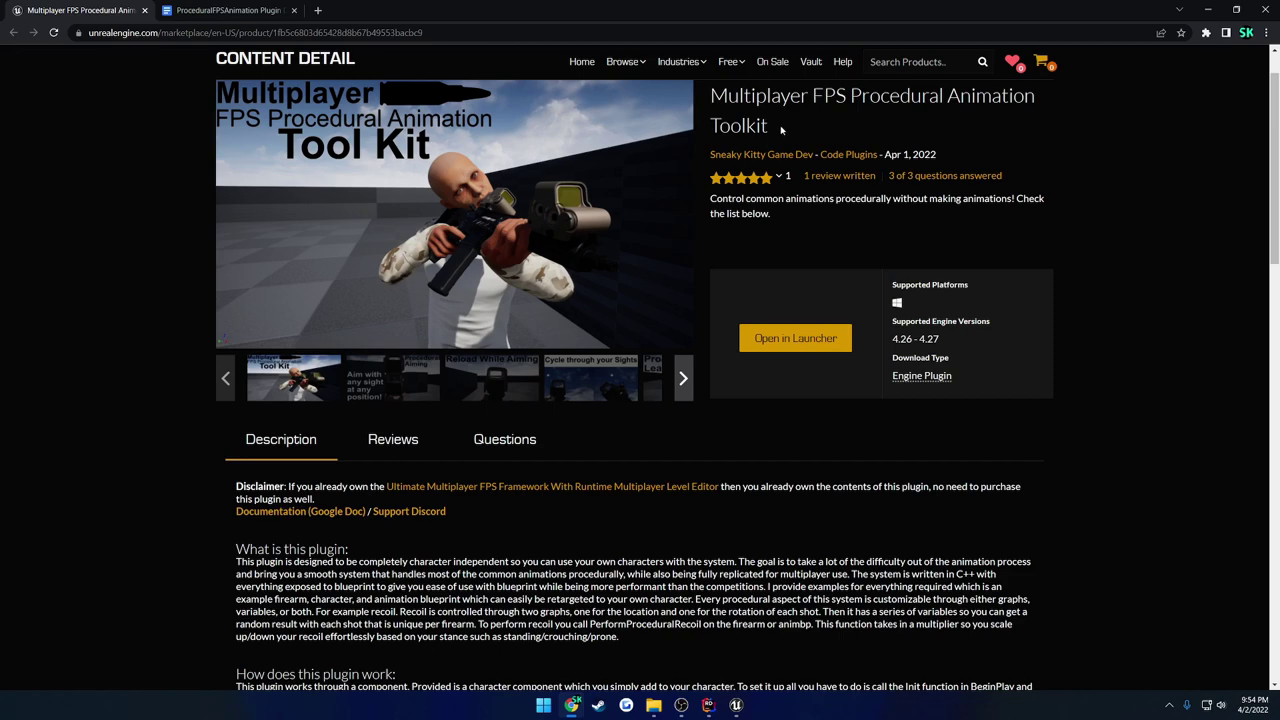
Review the Multiplayer FPS Procedural Animation Toolkit marketplace page and skim its plugin documentation
{"action": "left_click", "coordinate": [813, 128]}
{"action": "left_click", "coordinate": [230, 10]}
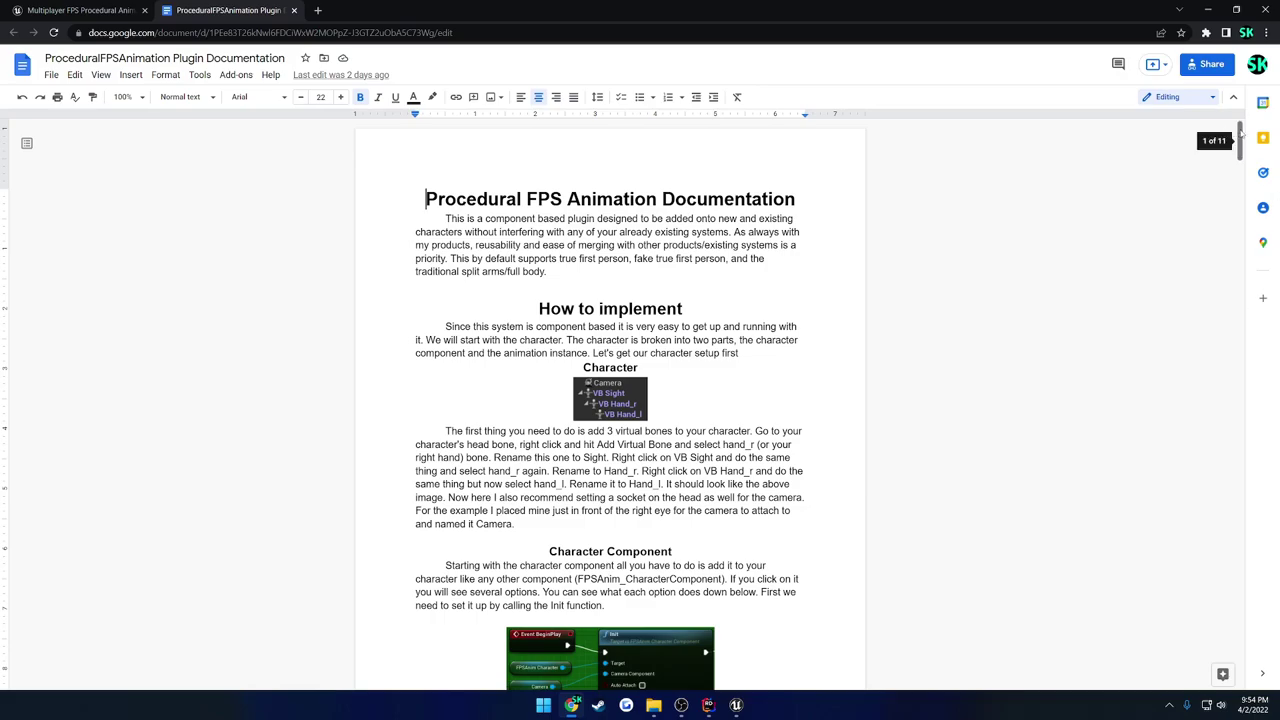
{"action": "mouse_move", "coordinate": [1240, 130]}
{"action": "left_mouse_down"}
{"action": "mouse_move", "coordinate": [1228, 700]}
{"action": "mouse_move", "coordinate": [1240, 134]}
{"action": "left_mouse_up"}
{"action": "left_click", "coordinate": [115, 8]}
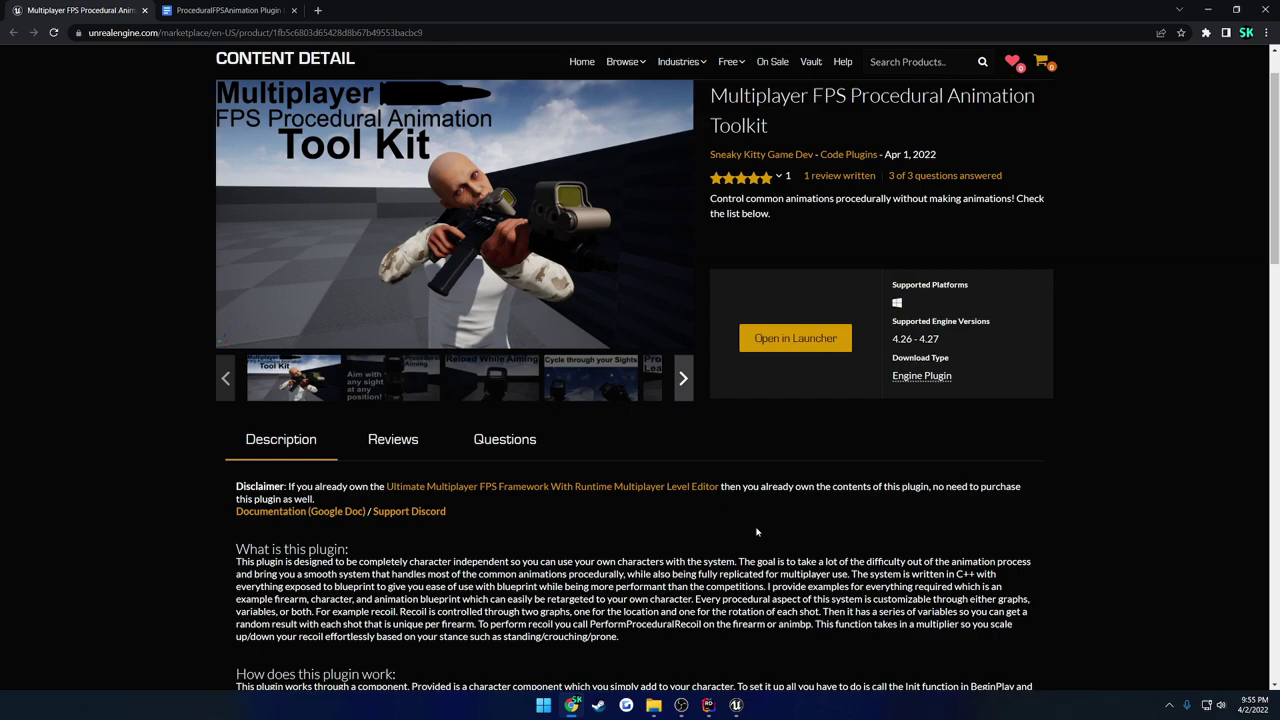
Switch to the Unreal project and on to the Rider IDE to view the ProceduralFPSAnimation plugin's C++ source files
{"action": "key", "text": "alt+Tab"}
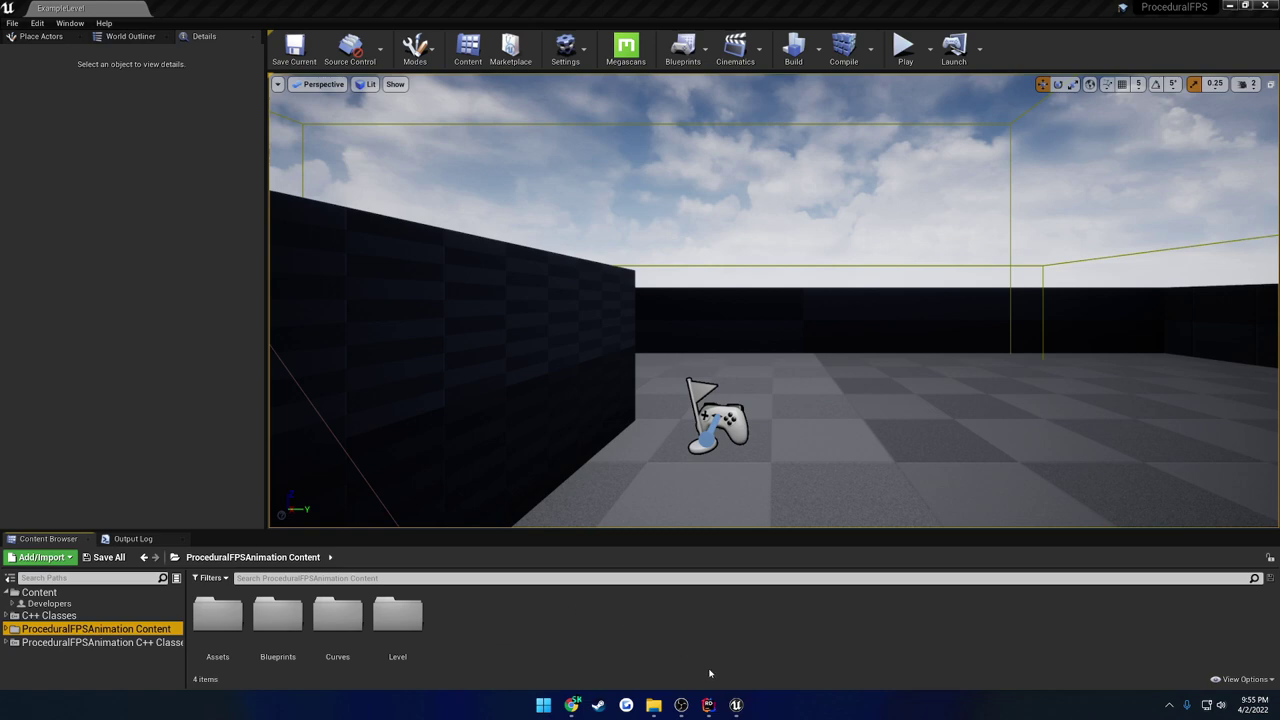
{"action": "left_click", "coordinate": [708, 705]}
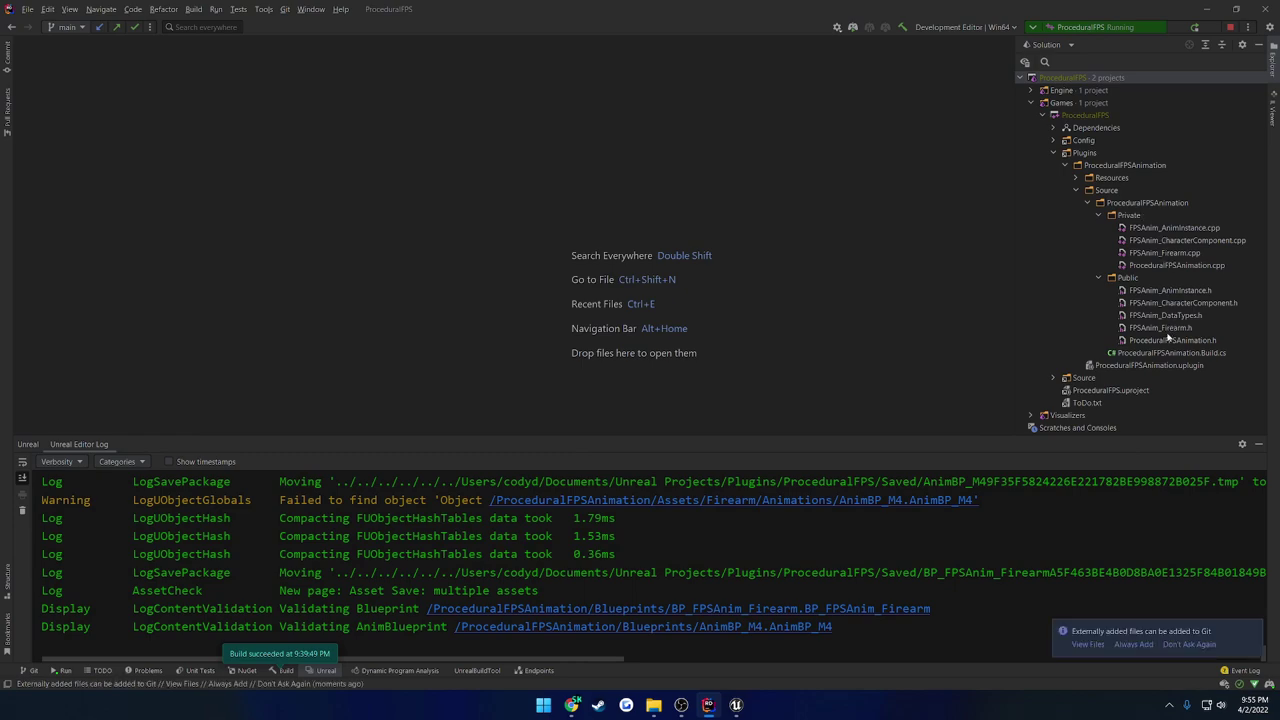
Switch back to Unreal Editor, open the ExampleCharacter blueprint and examine its firearm setup and procedural feature examples in the event graph
{"action": "left_click", "coordinate": [736, 705]}
{"action": "double_click", "coordinate": [277, 612]}
{"action": "double_click", "coordinate": [407, 606]}
{"action": "scroll", "coordinate": [767, 335], "scroll_direction": "down", "scroll_amount": 4}
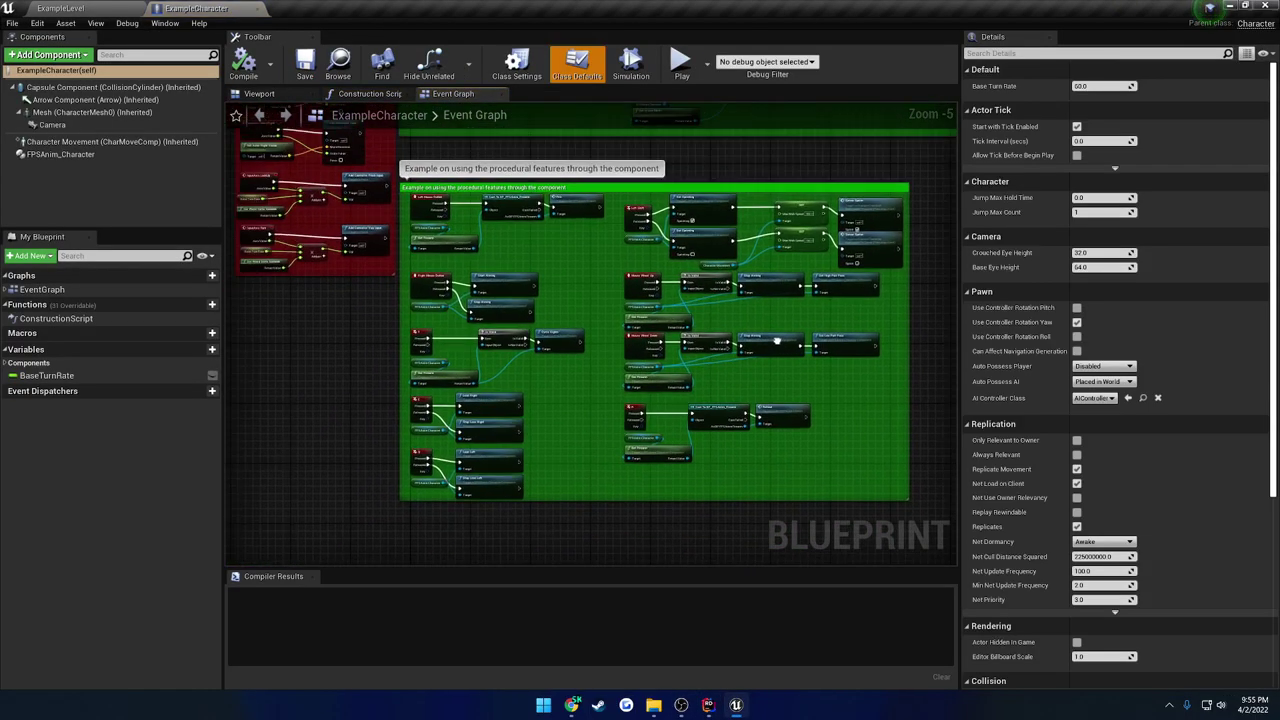
{"action": "scroll", "coordinate": [767, 335], "scroll_direction": "up", "scroll_amount": 3}
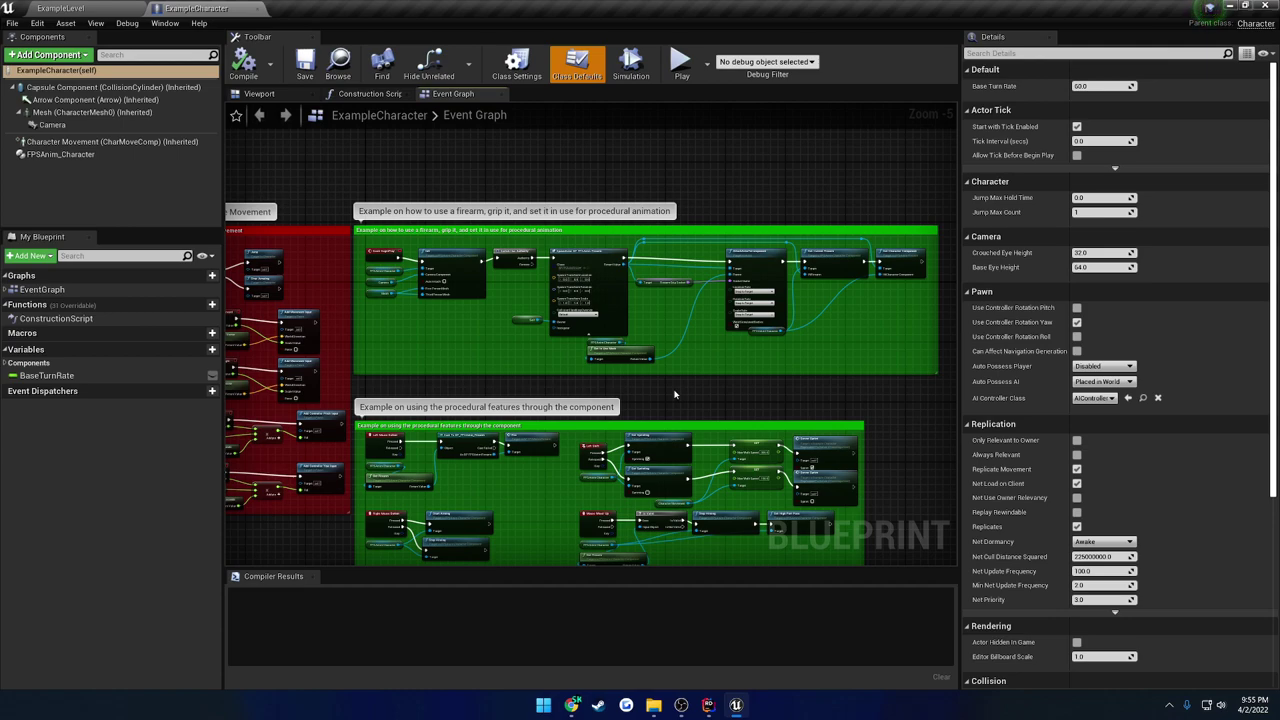
{"action": "scroll", "coordinate": [674, 395], "scroll_direction": "up", "scroll_amount": 5}
{"action": "scroll", "coordinate": [744, 412], "scroll_direction": "down", "scroll_amount": 3}
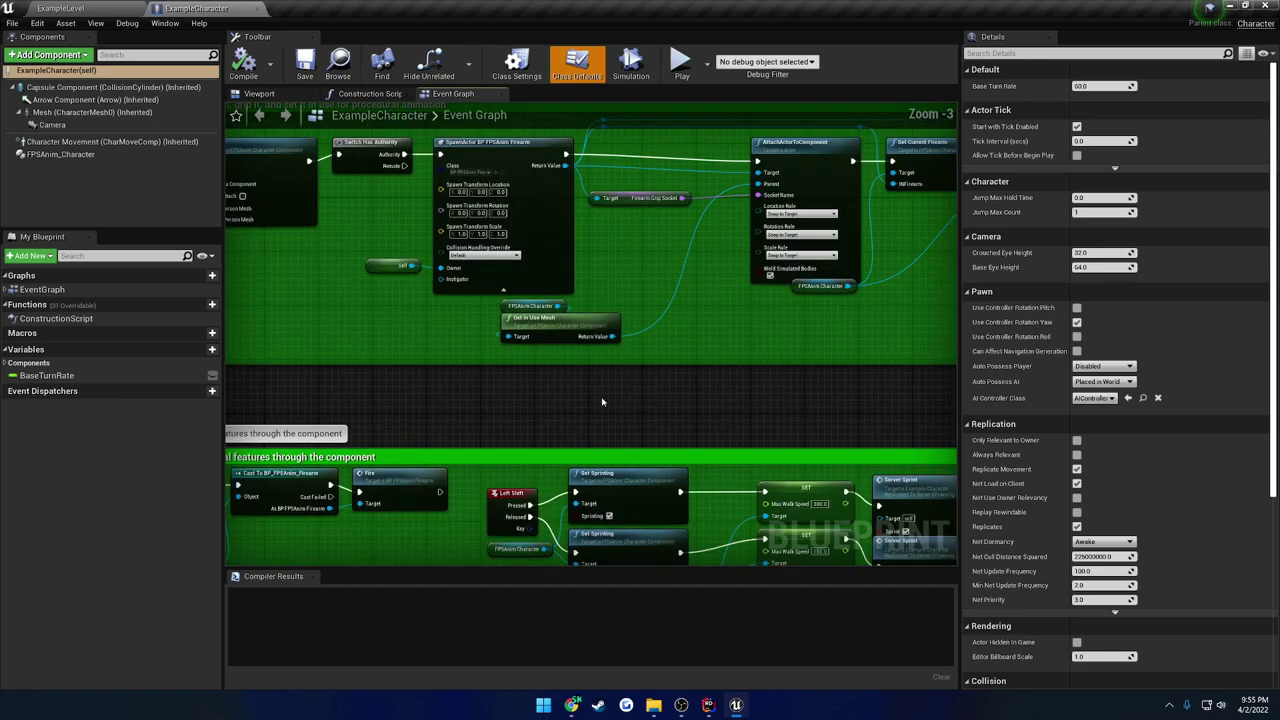
{"action": "right_click_drag", "start_coordinate": [744, 412], "coordinate": [755, 130]}
{"action": "right_click_drag", "start_coordinate": [629, 325], "coordinate": [620, 252]}
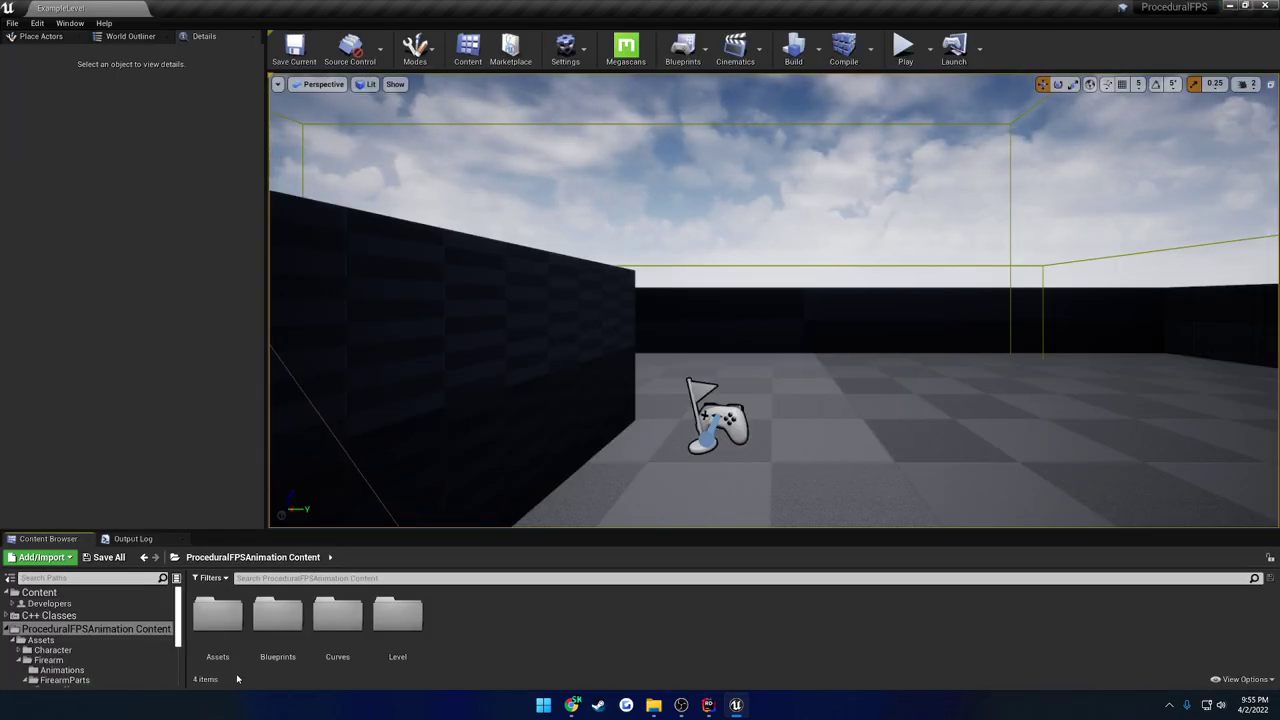
Browse the Character and Firearm subfolders of the plugin's Assets folder and return to the plugin's root content folder
{"action": "double_click", "coordinate": [217, 612]}
{"action": "double_click", "coordinate": [281, 619]}
{"action": "key", "text": "alt+Left"}
{"action": "double_click", "coordinate": [218, 615]}
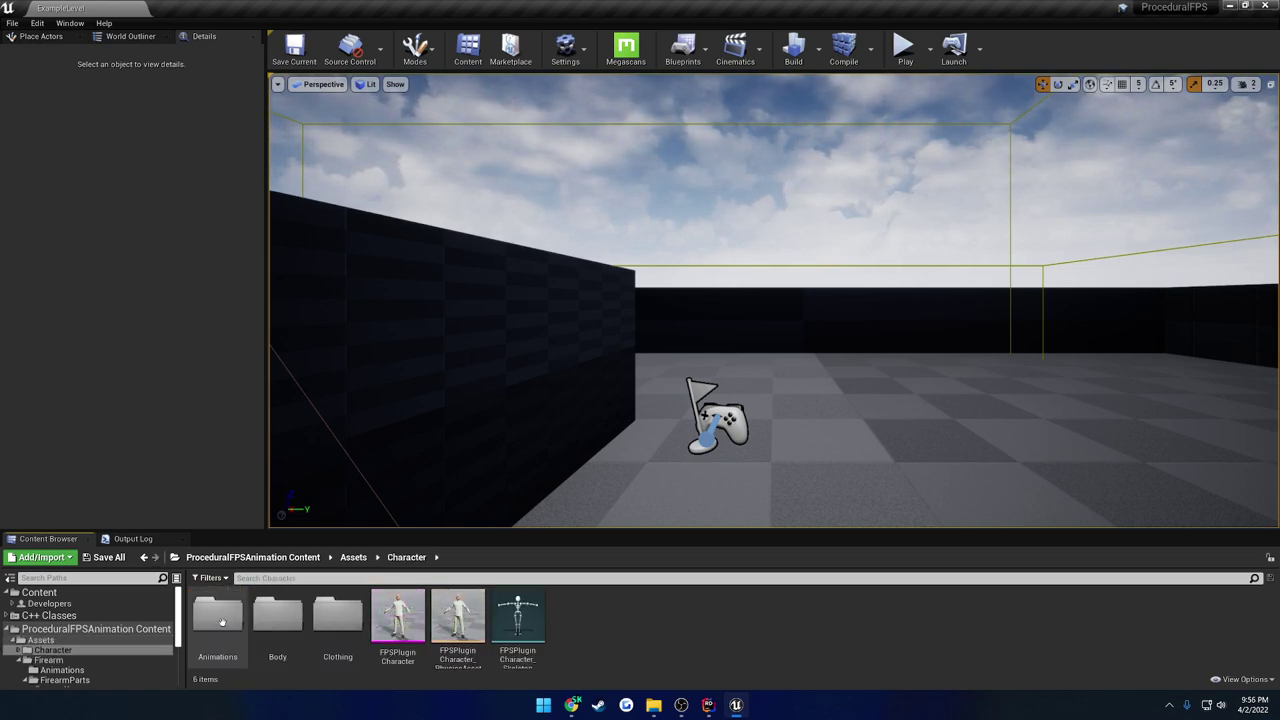
{"action": "key", "text": "alt+Left"}
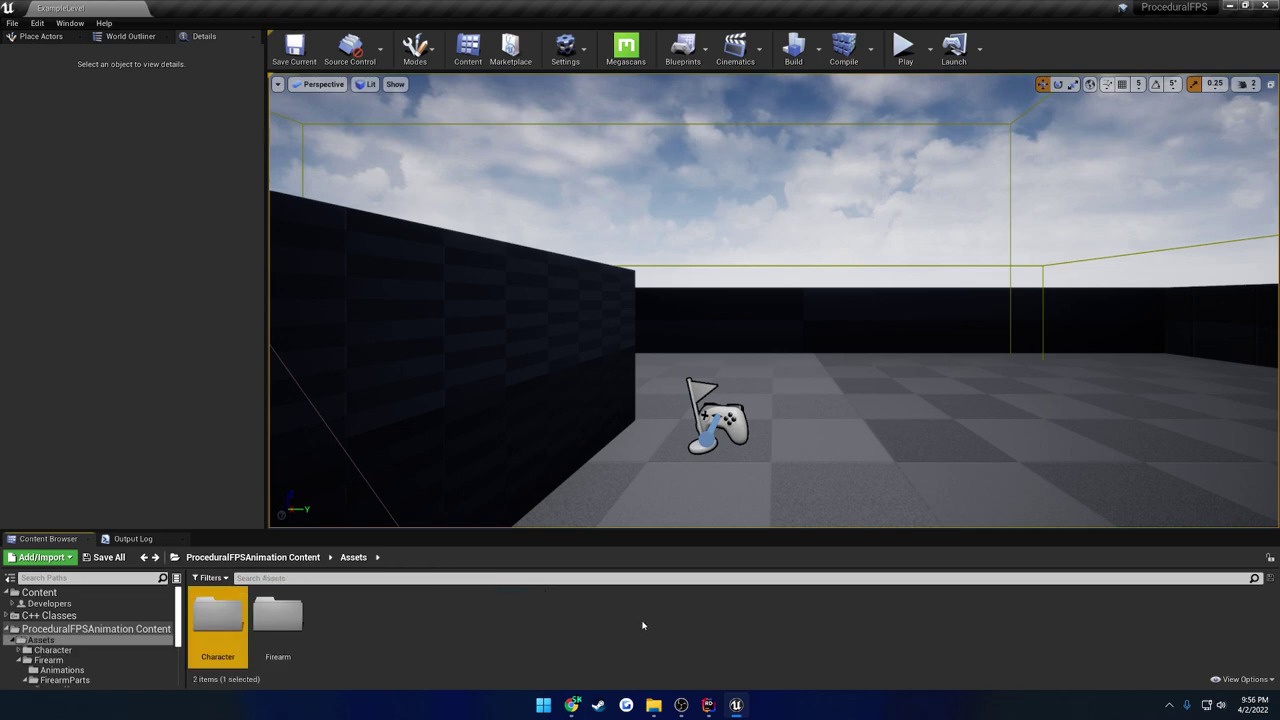
{"action": "key", "text": "alt+Left"}
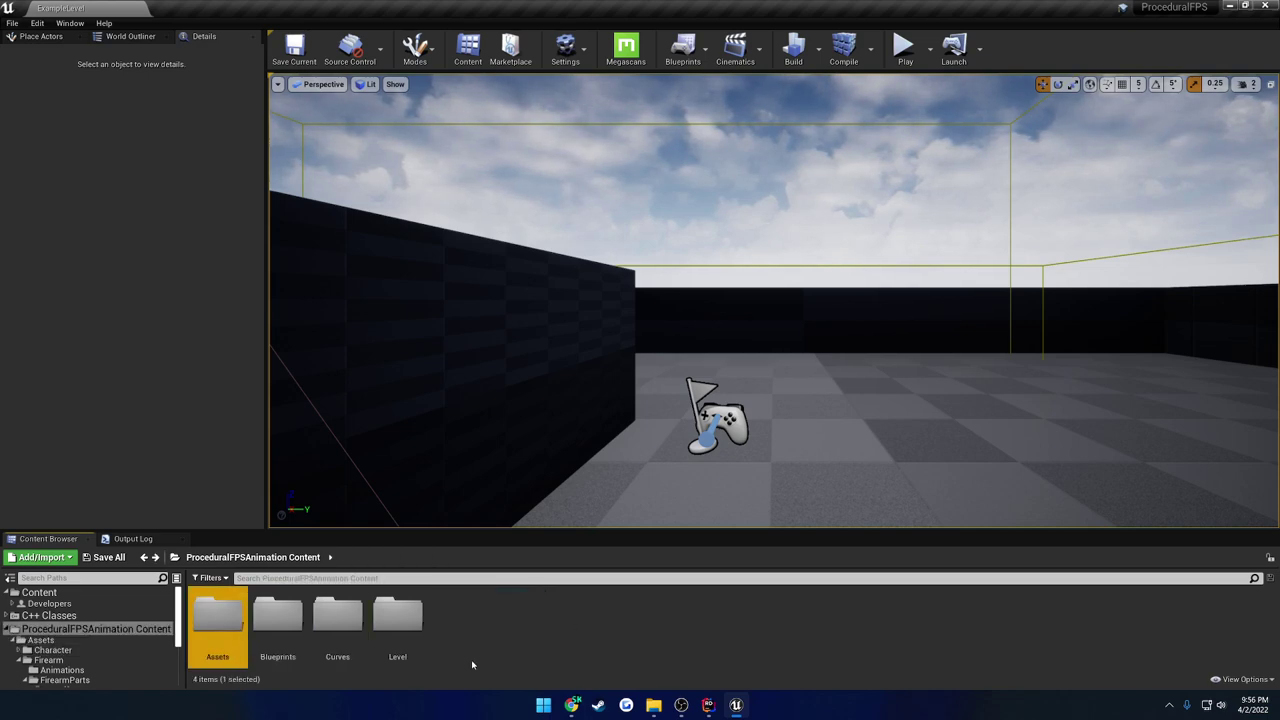
Open AnimBP_M4 from the Blueprints folder, examine its ReloadComplete notify nodes in the event graph, and close it
{"action": "double_click", "coordinate": [278, 615]}
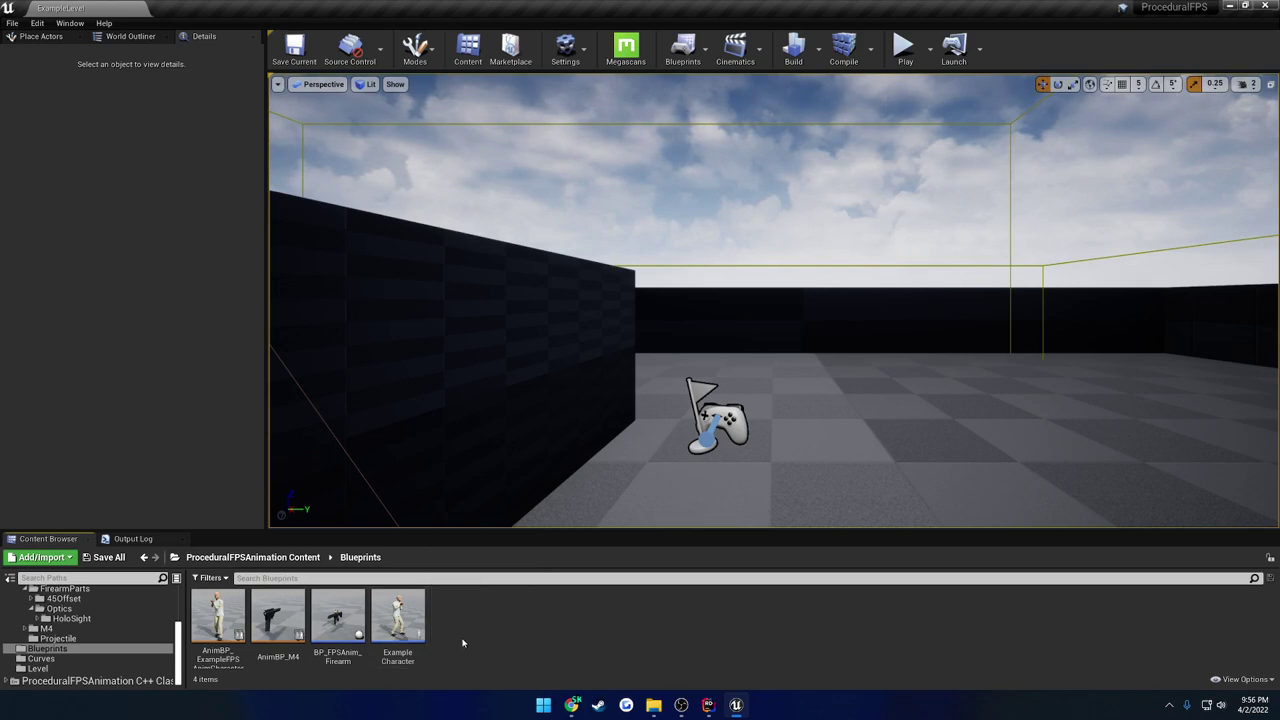
{"action": "double_click", "coordinate": [278, 615]}
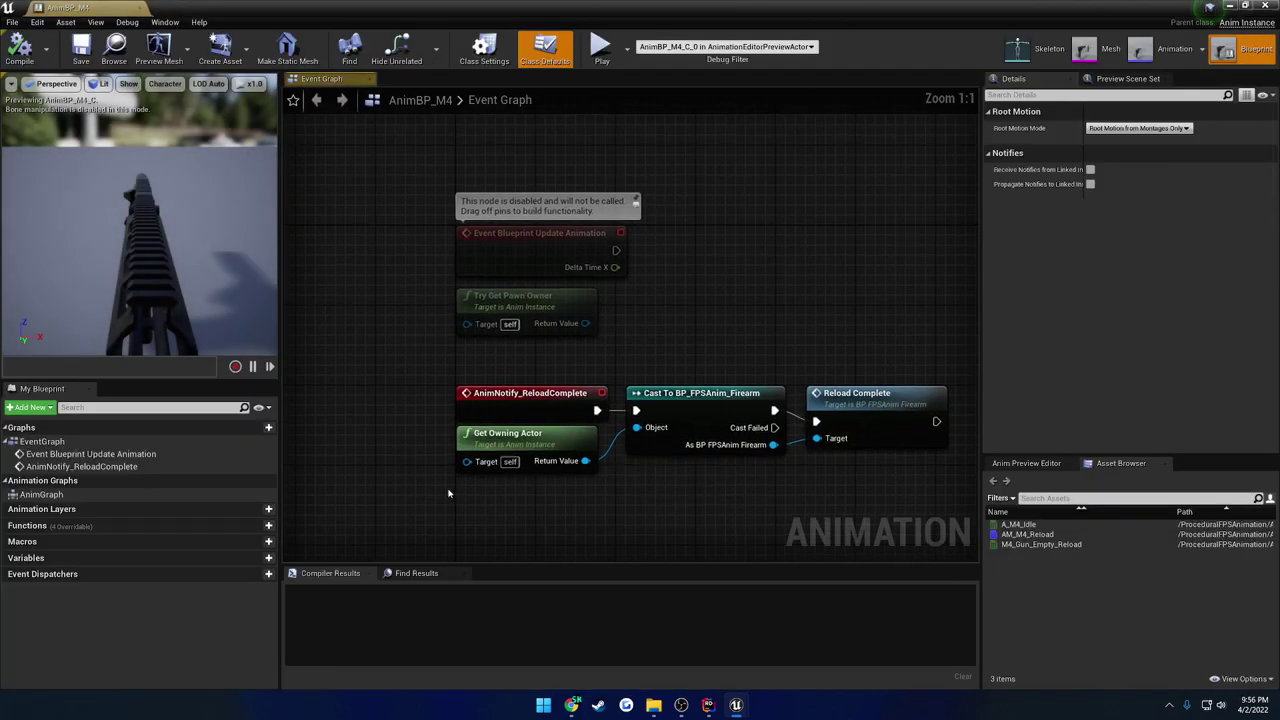
{"action": "left_click_drag", "start_coordinate": [786, 428], "coordinate": [373, 303]}
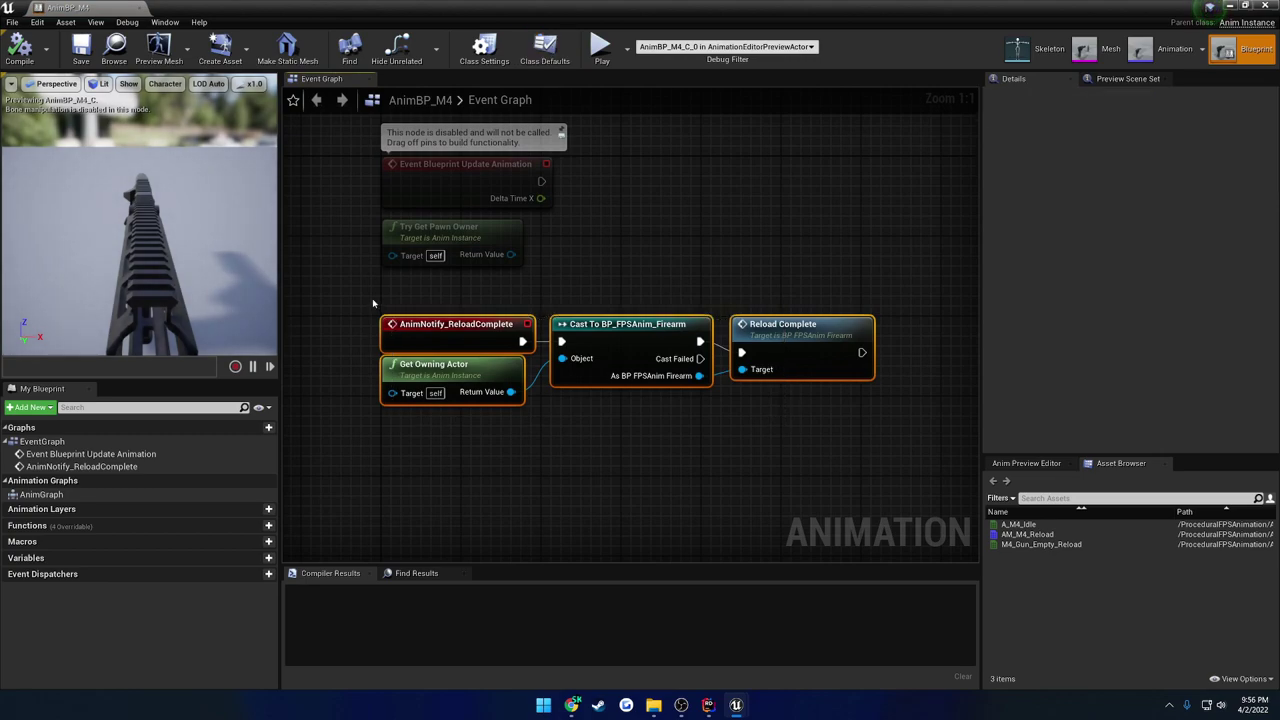
{"action": "left_click", "coordinate": [140, 8]}
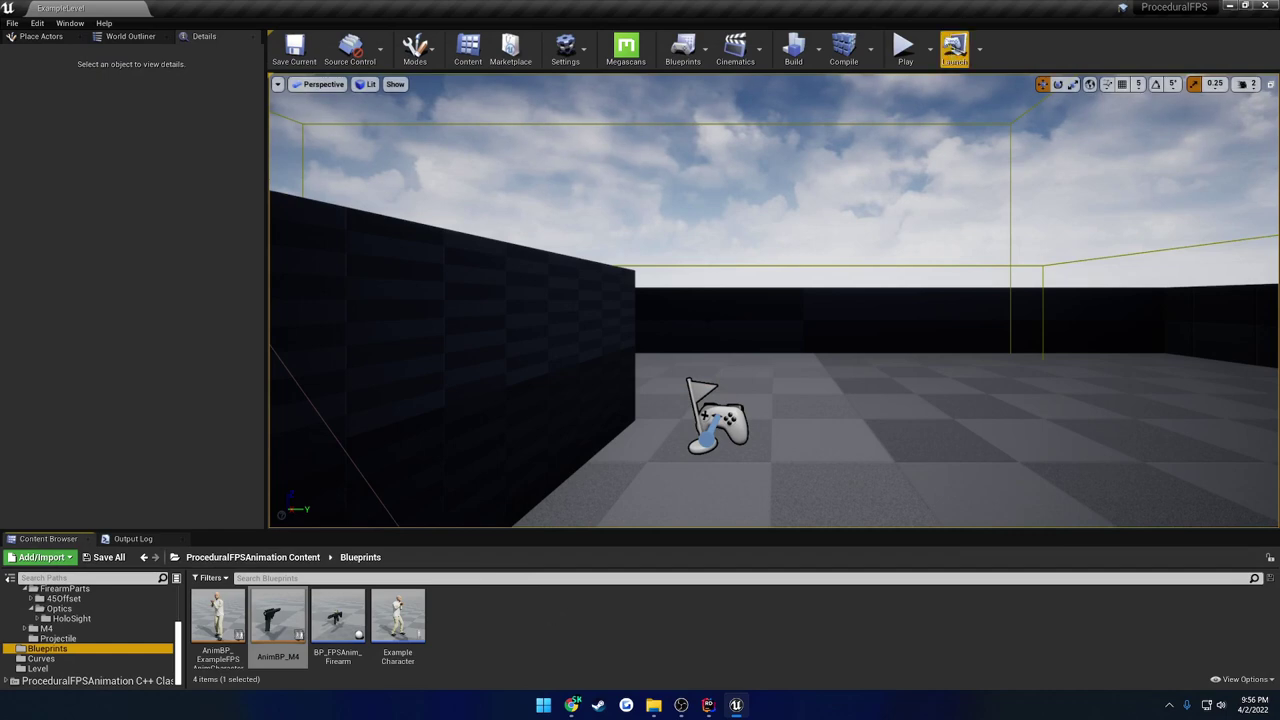
Run a brief play test of ExampleLevel in the editor and stop it
{"action": "left_click", "coordinate": [903, 47]}
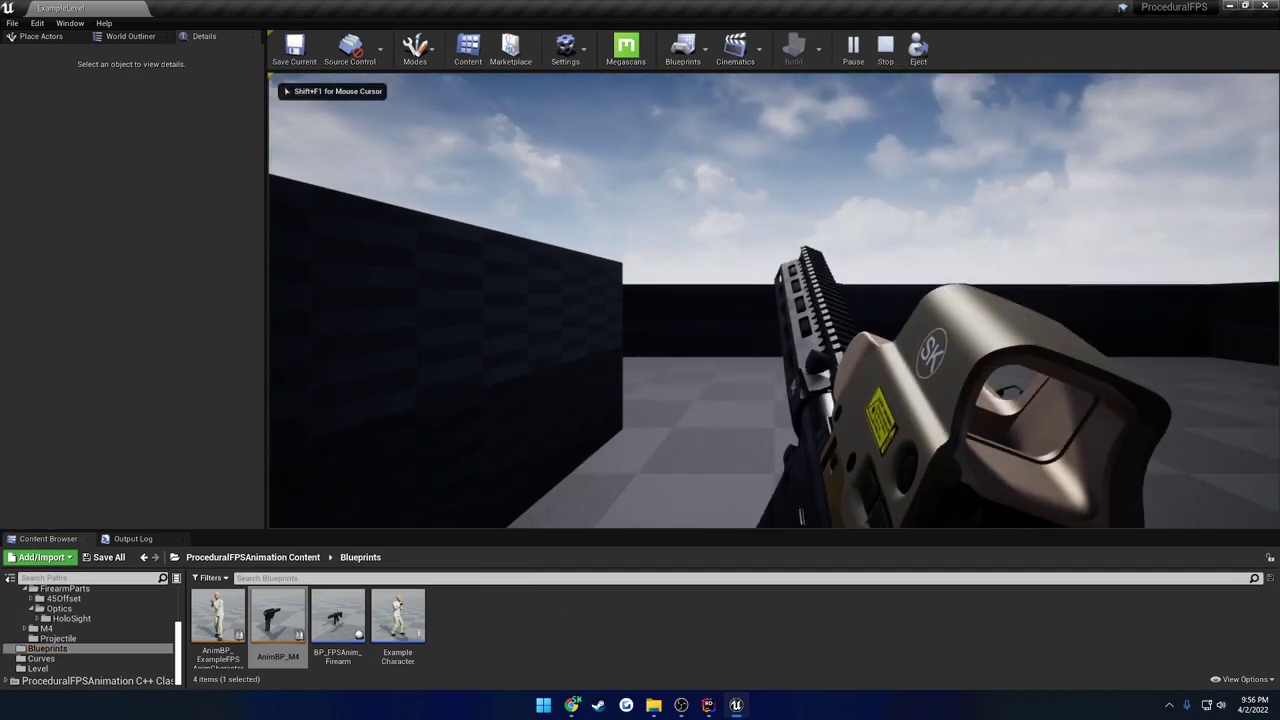
{"action": "key", "text": "Escape"}
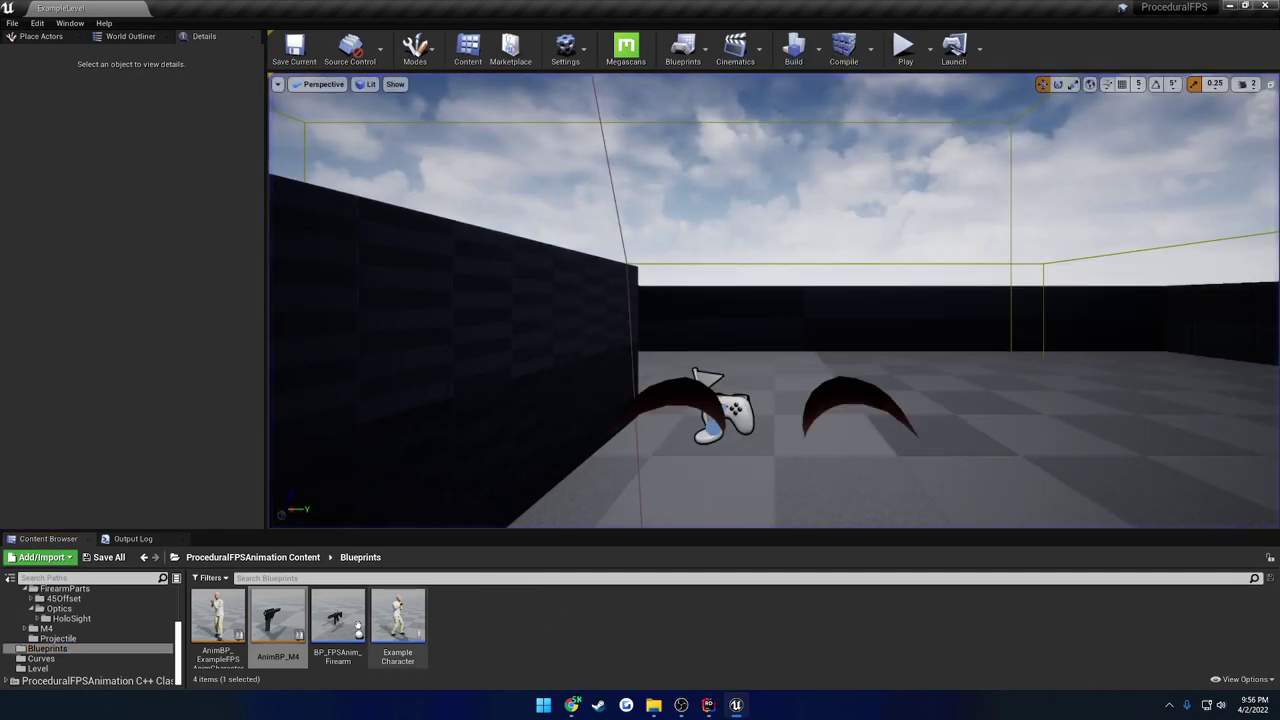
Open the AnimBP_ExampleFPSAnimCharacter blueprint, examine the linked animation layers in its AnimGraph, and close it
{"action": "double_click", "coordinate": [239, 623]}
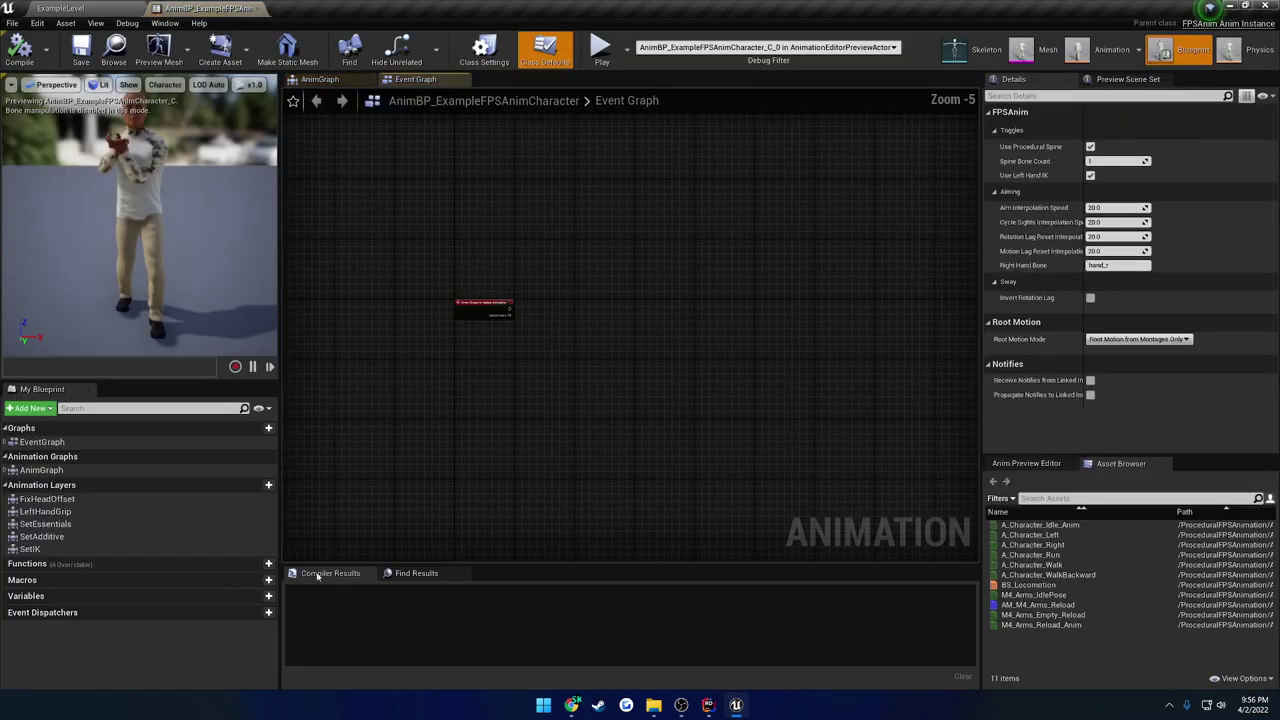
{"action": "left_click", "coordinate": [418, 80]}
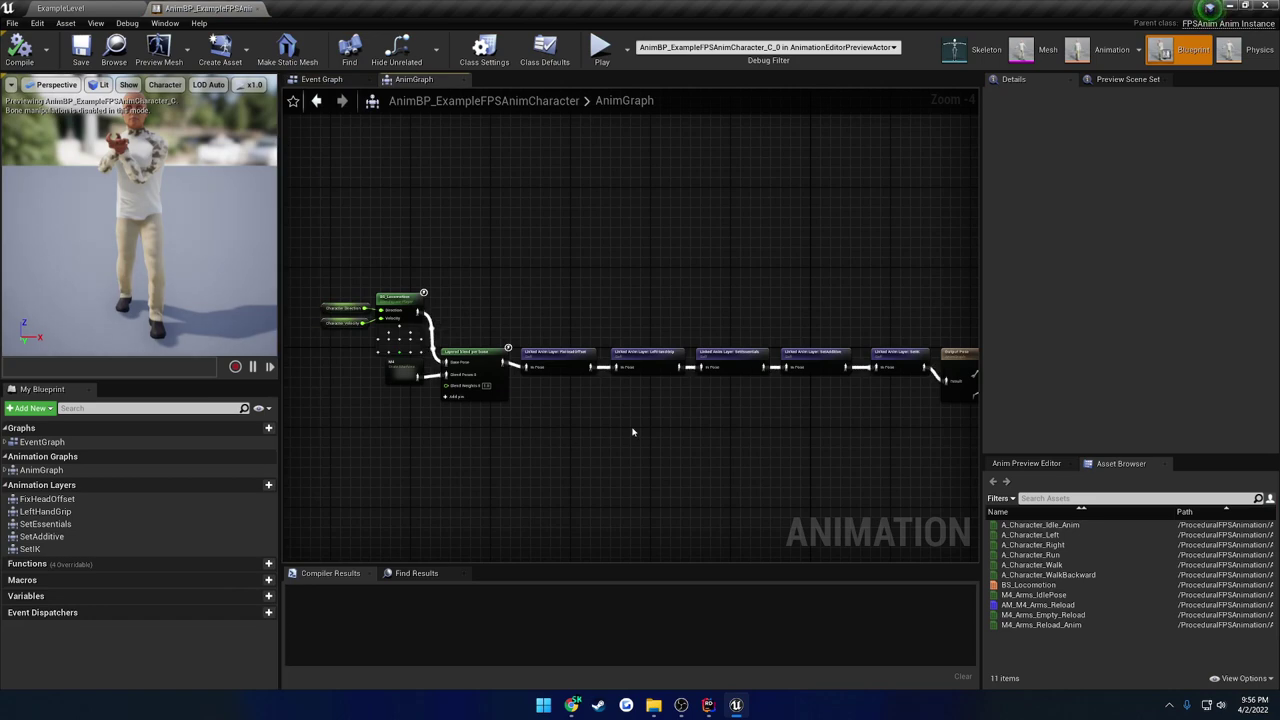
{"action": "right_click_drag", "start_coordinate": [674, 403], "coordinate": [646, 377]}
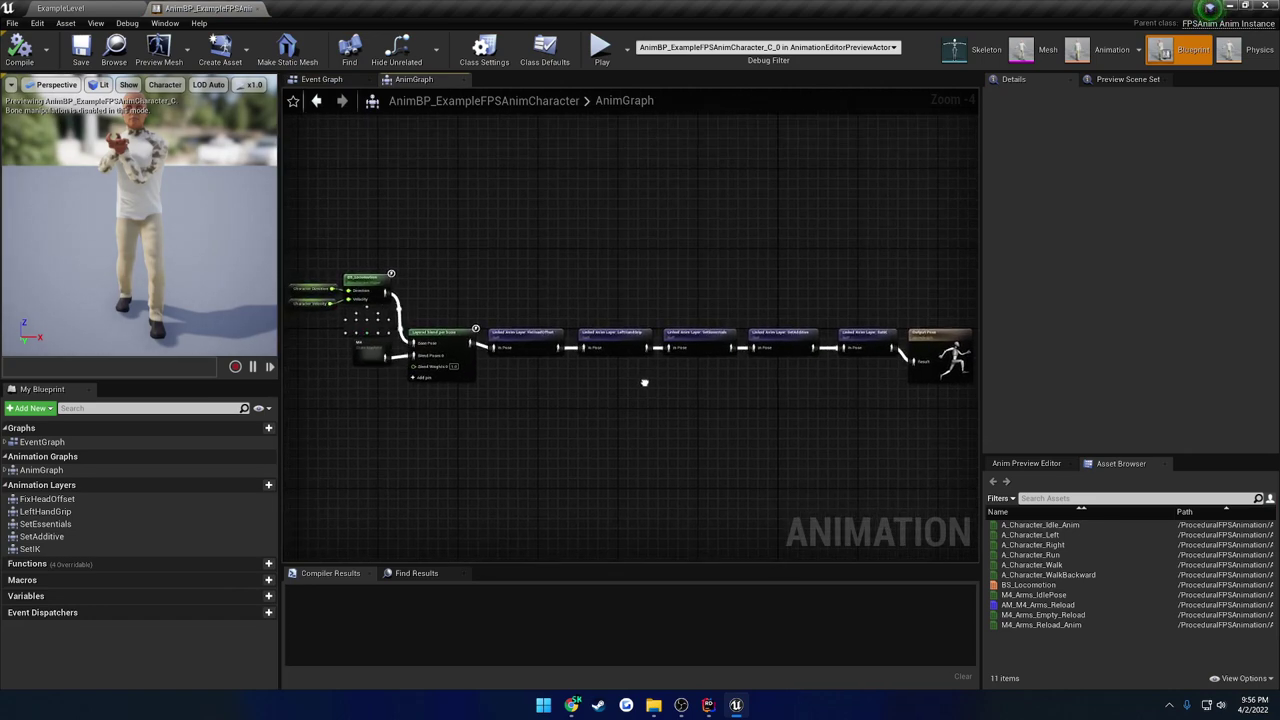
{"action": "left_click_drag", "start_coordinate": [871, 420], "coordinate": [345, 272]}
{"action": "left_click", "coordinate": [593, 245]}
{"action": "left_click_drag", "start_coordinate": [881, 400], "coordinate": [540, 284]}
{"action": "left_click", "coordinate": [542, 284]}
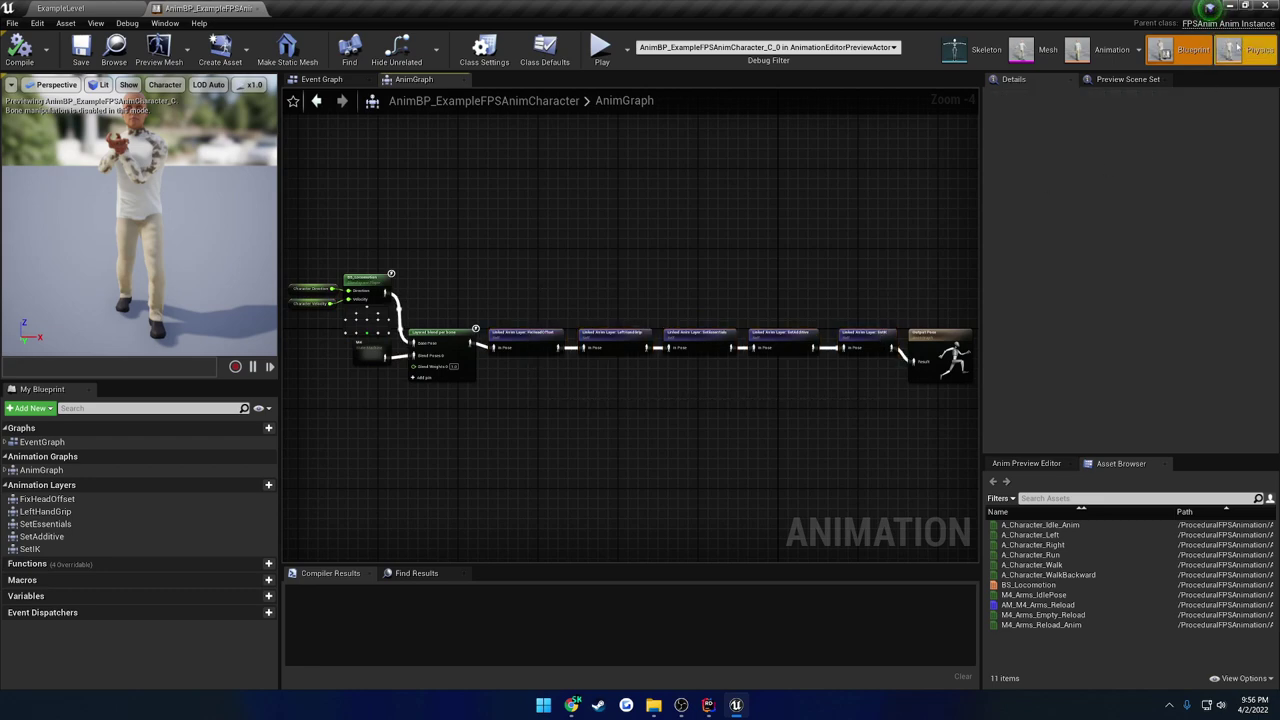
{"action": "left_click", "coordinate": [257, 8]}
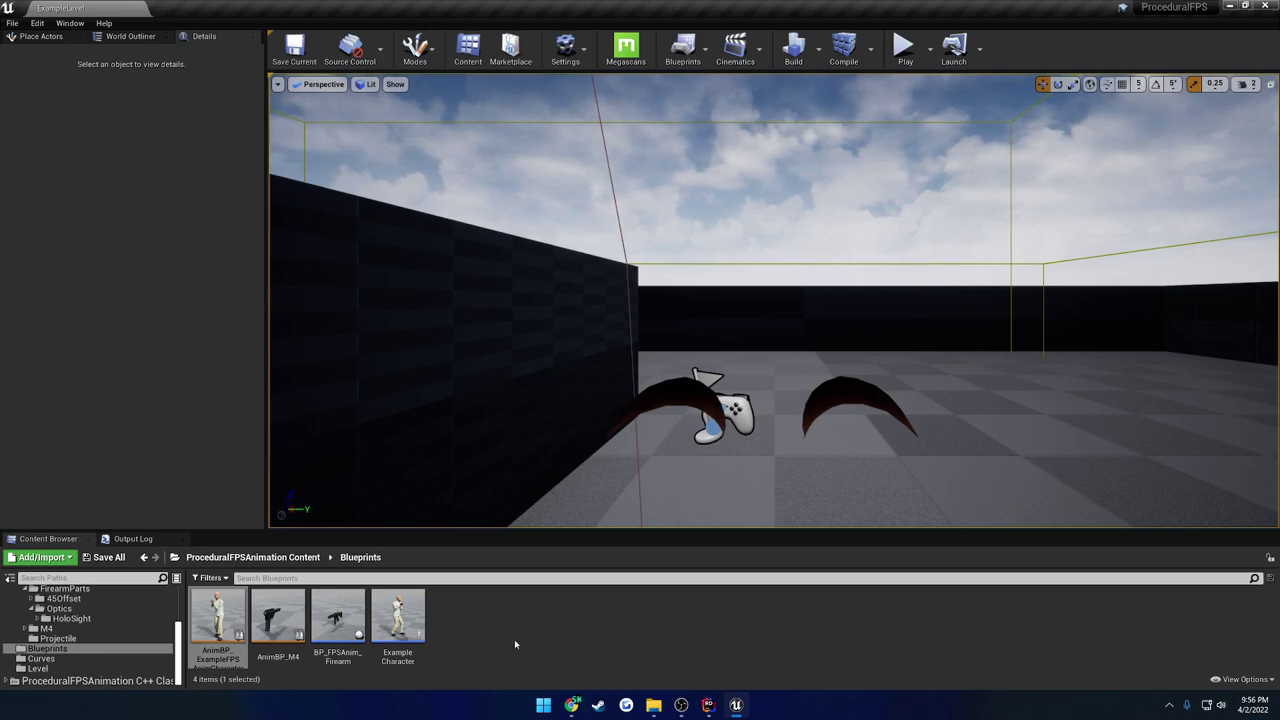
Reopen ExampleCharacter, inspect the FPSAnim_Character component's settings, and toggle Is Third Person Default on and back off
{"action": "left_click", "coordinate": [418, 600]}
{"action": "double_click", "coordinate": [418, 598]}
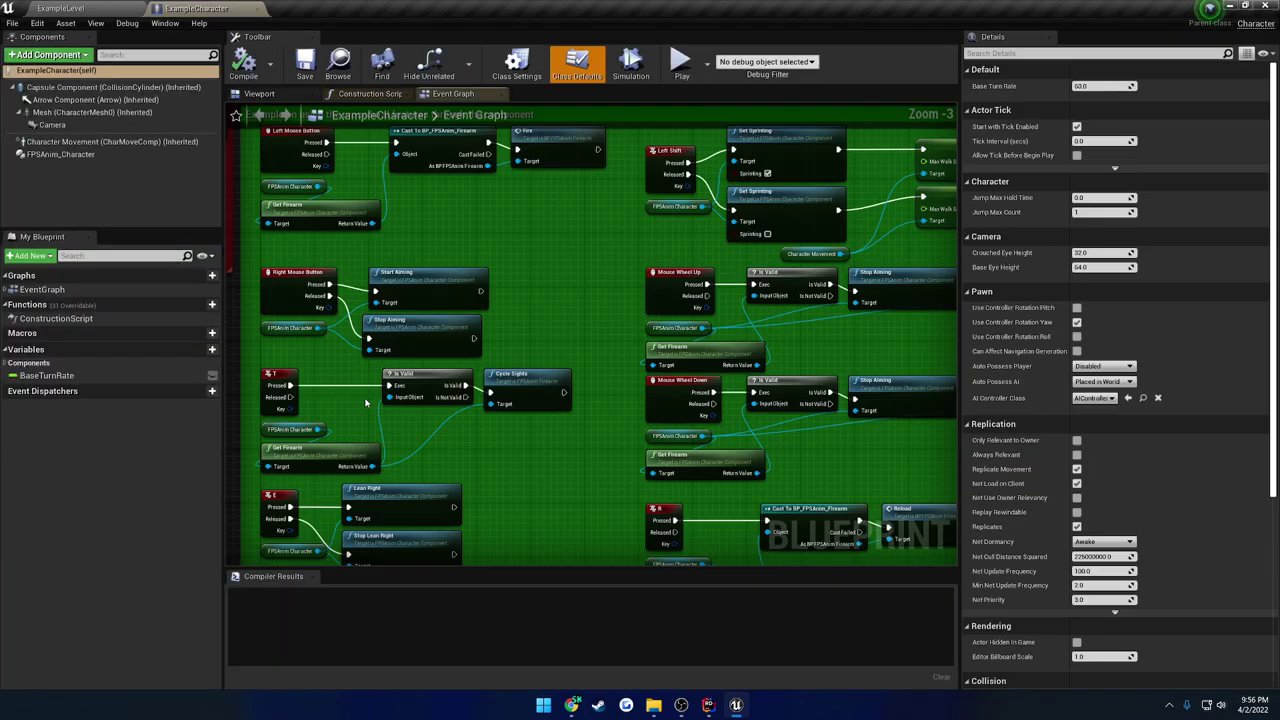
{"action": "right_click_drag", "start_coordinate": [464, 248], "coordinate": [482, 285]}
{"action": "left_click", "coordinate": [100, 155]}
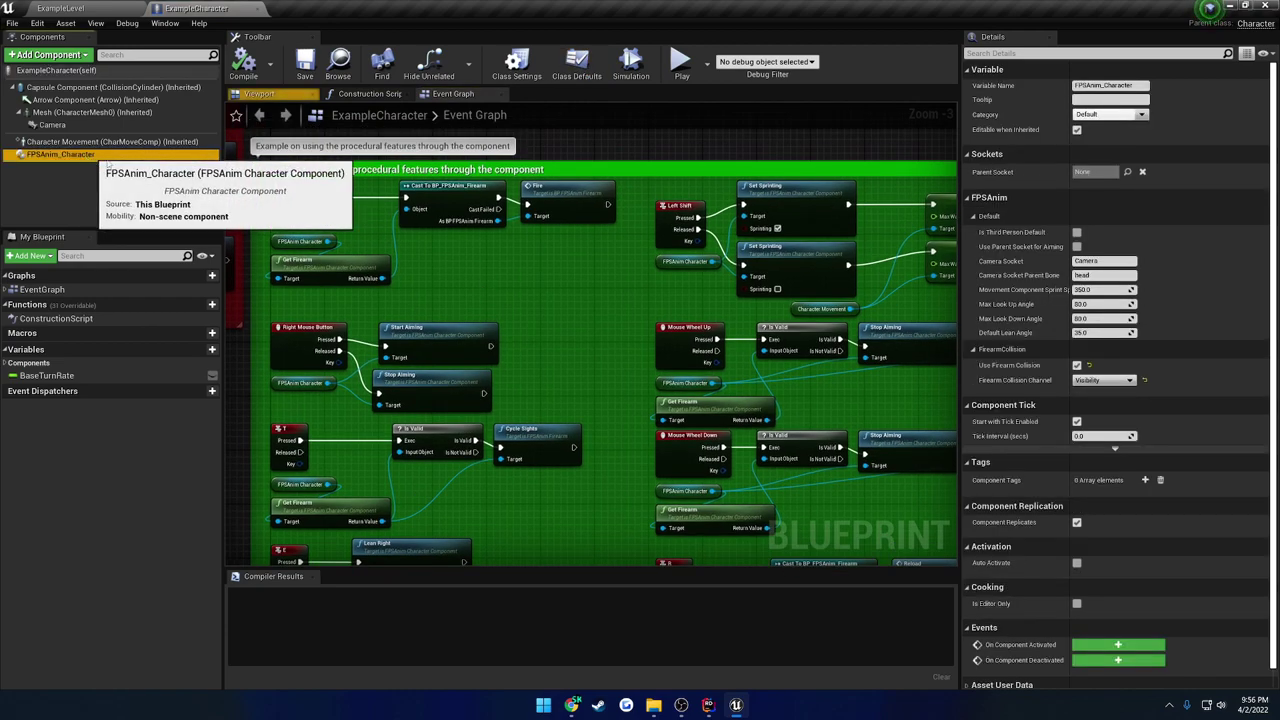
{"action": "right_click_drag", "start_coordinate": [553, 273], "coordinate": [562, 460]}
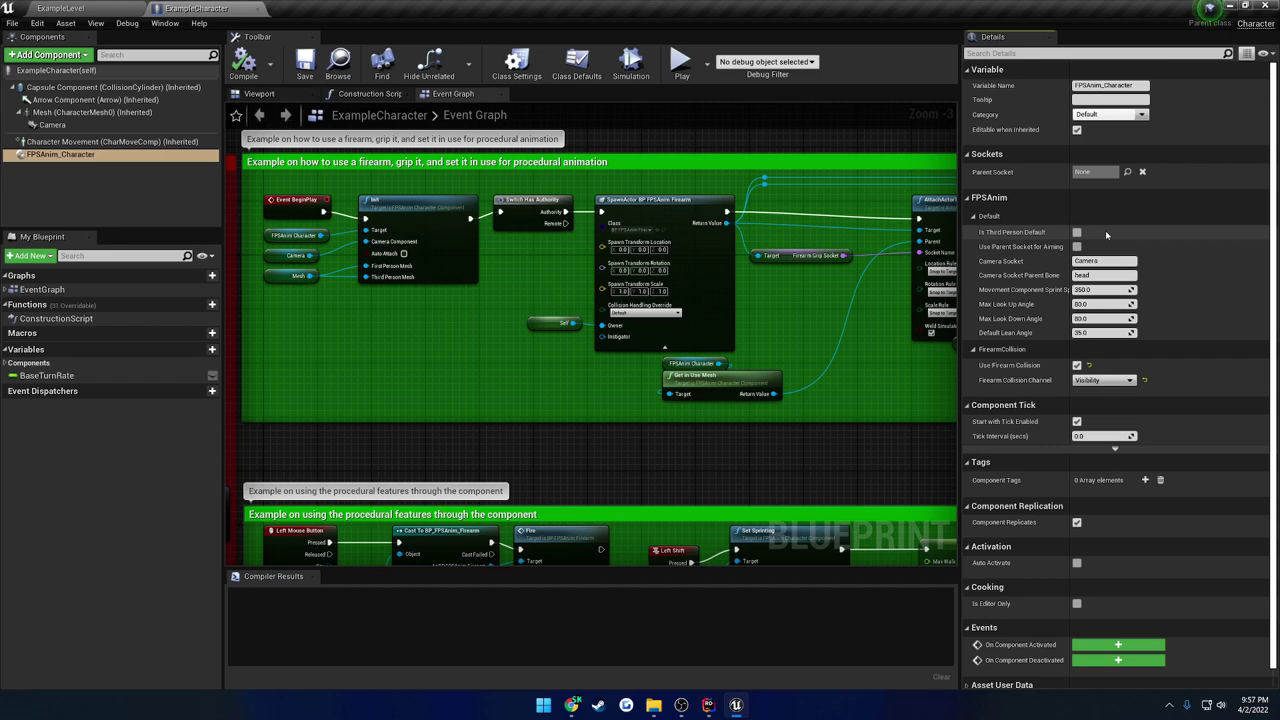
{"action": "left_click", "coordinate": [1078, 232]}
{"action": "left_click", "coordinate": [1079, 232]}
Open BP_FPSAnim_Firearm, expand its Poses settings to examine the first- and third-person poses, and close the blueprint
{"action": "left_click", "coordinate": [62, 8]}
{"action": "double_click", "coordinate": [336, 618]}
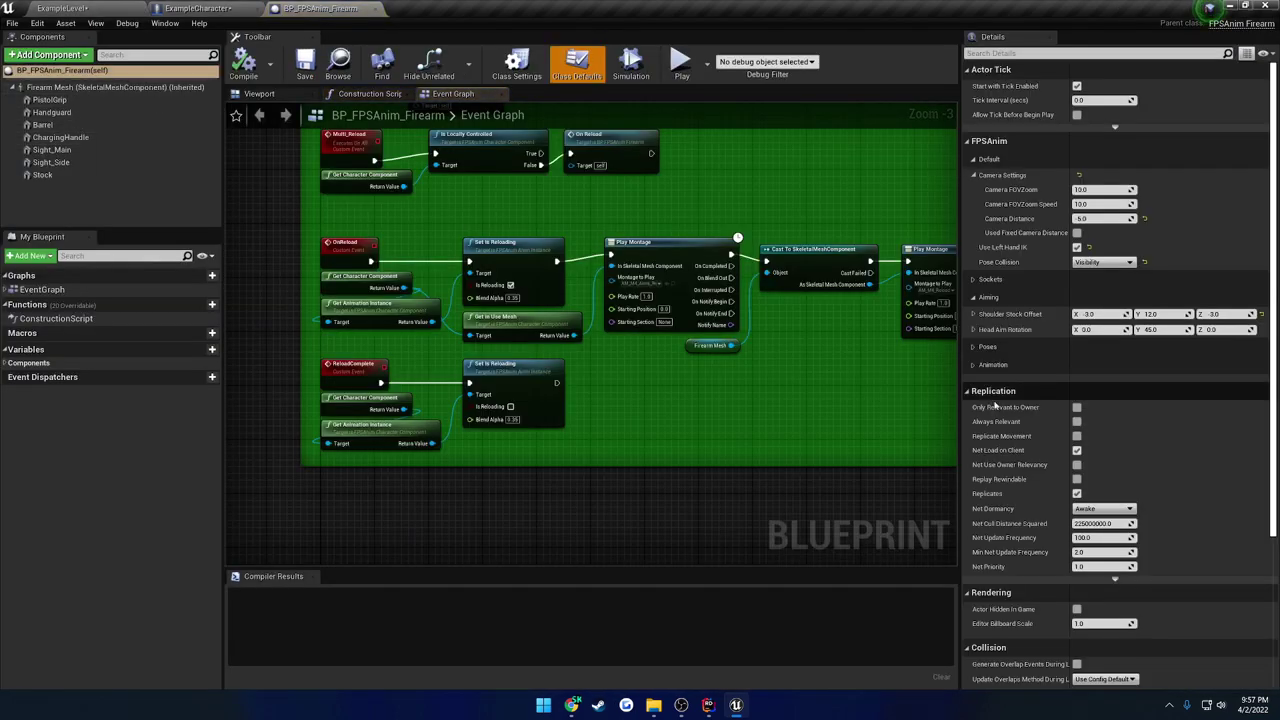
{"action": "left_click", "coordinate": [984, 347]}
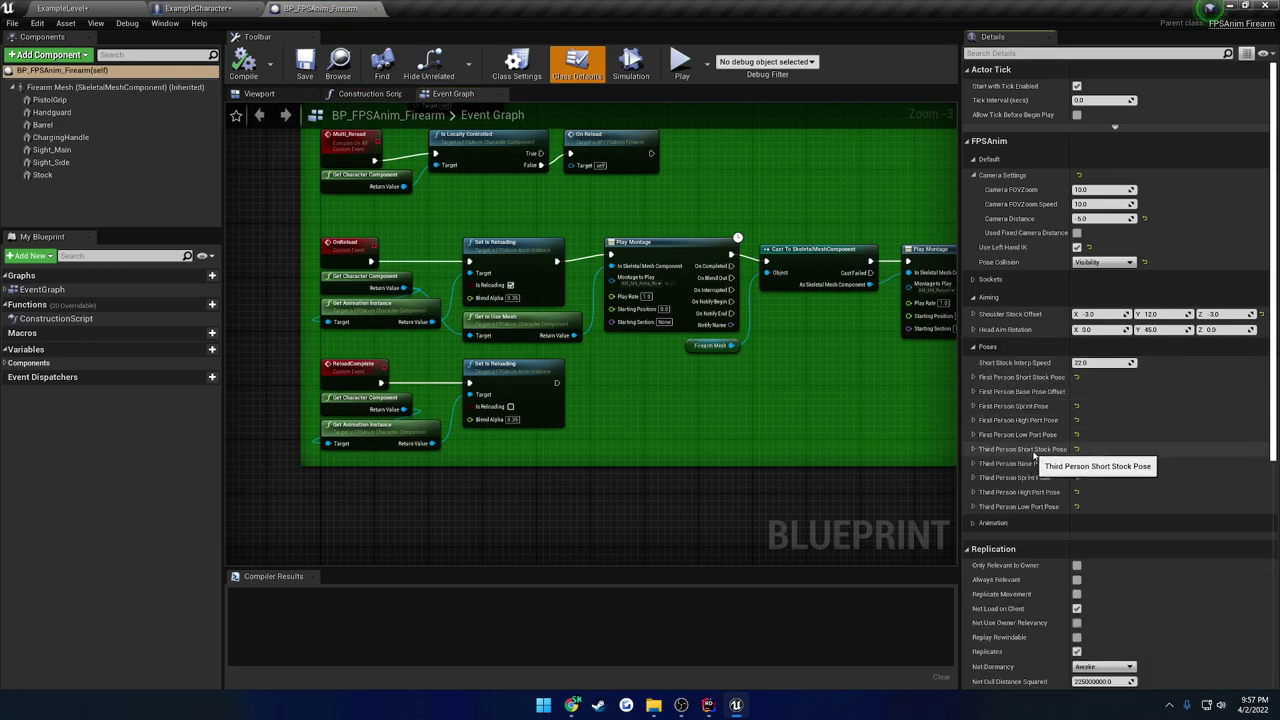
{"action": "left_click", "coordinate": [376, 9]}
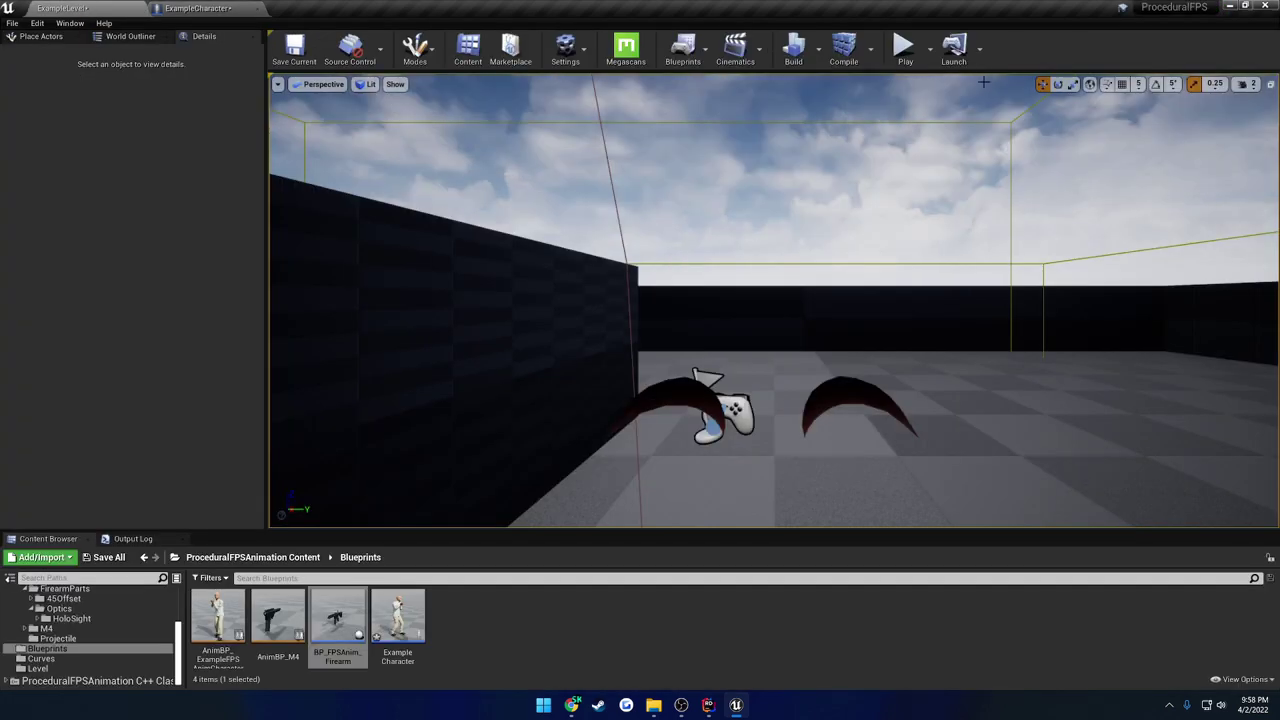
Play the level, aim the firearm through its holographic sight to check the procedural animation, and end the session
{"action": "left_click", "coordinate": [903, 45]}
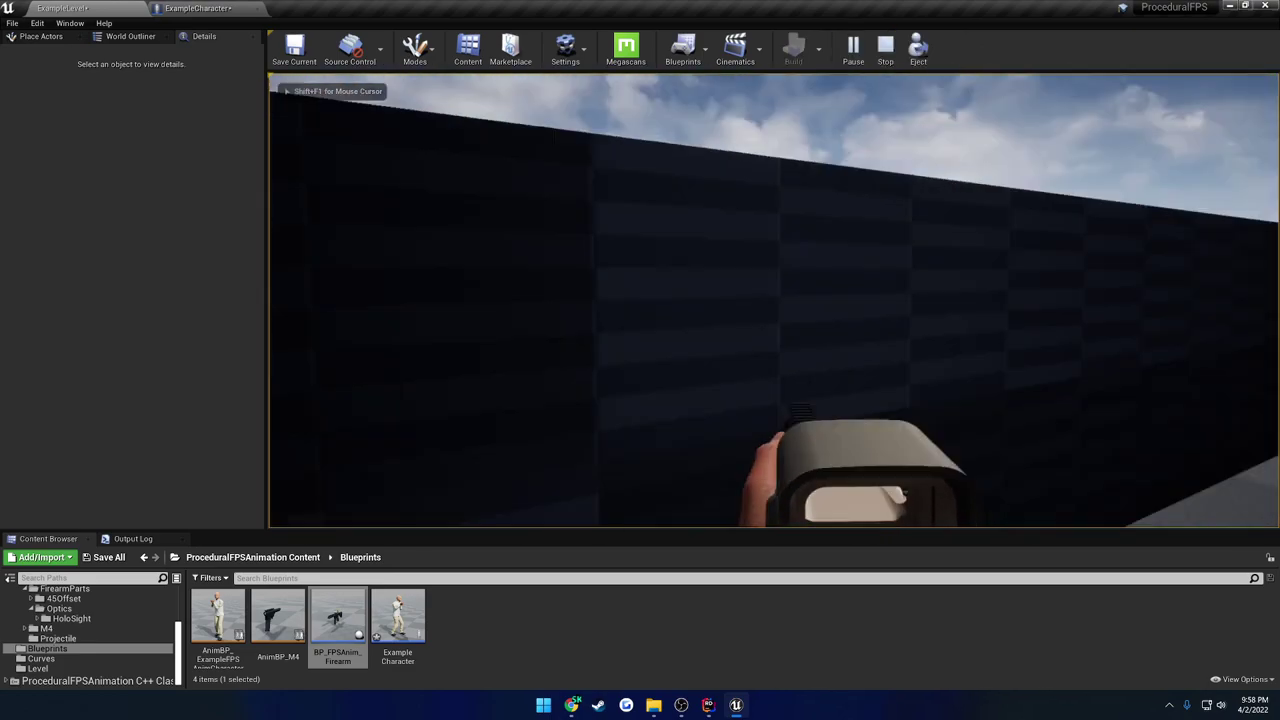
{"action": "right_click", "coordinate": [773, 300]}
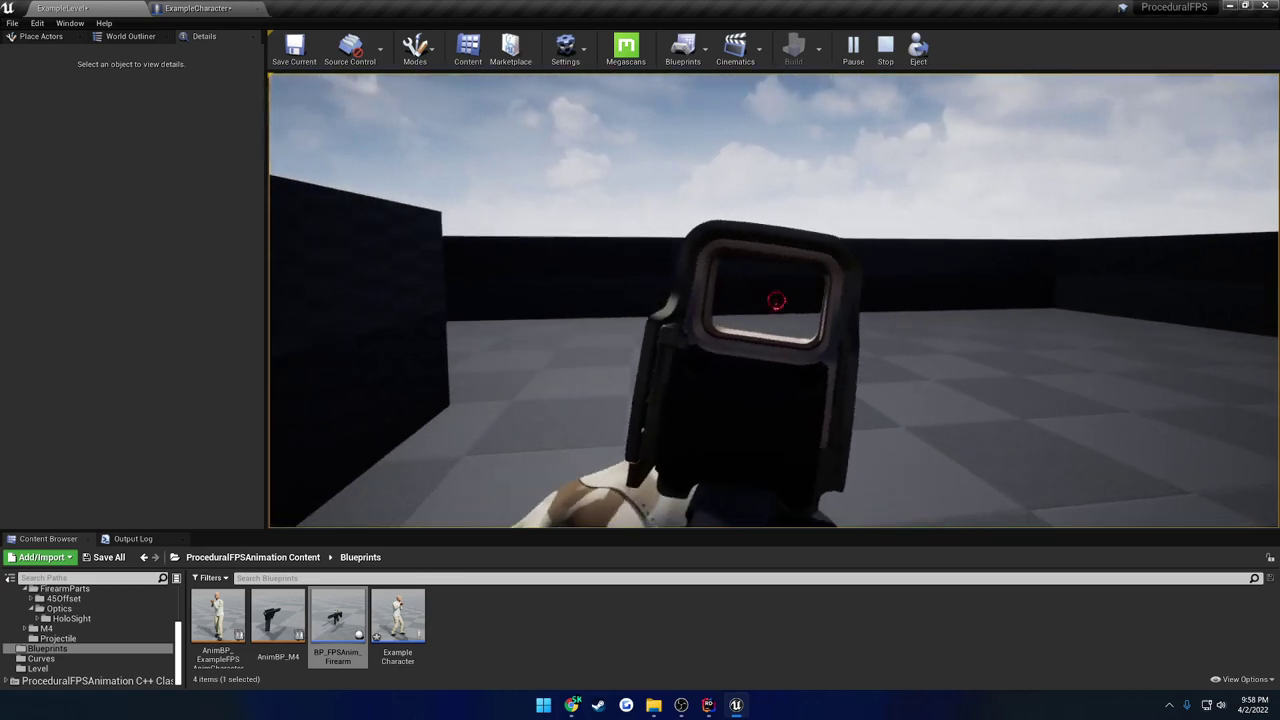
{"action": "key", "text": "Escape"}
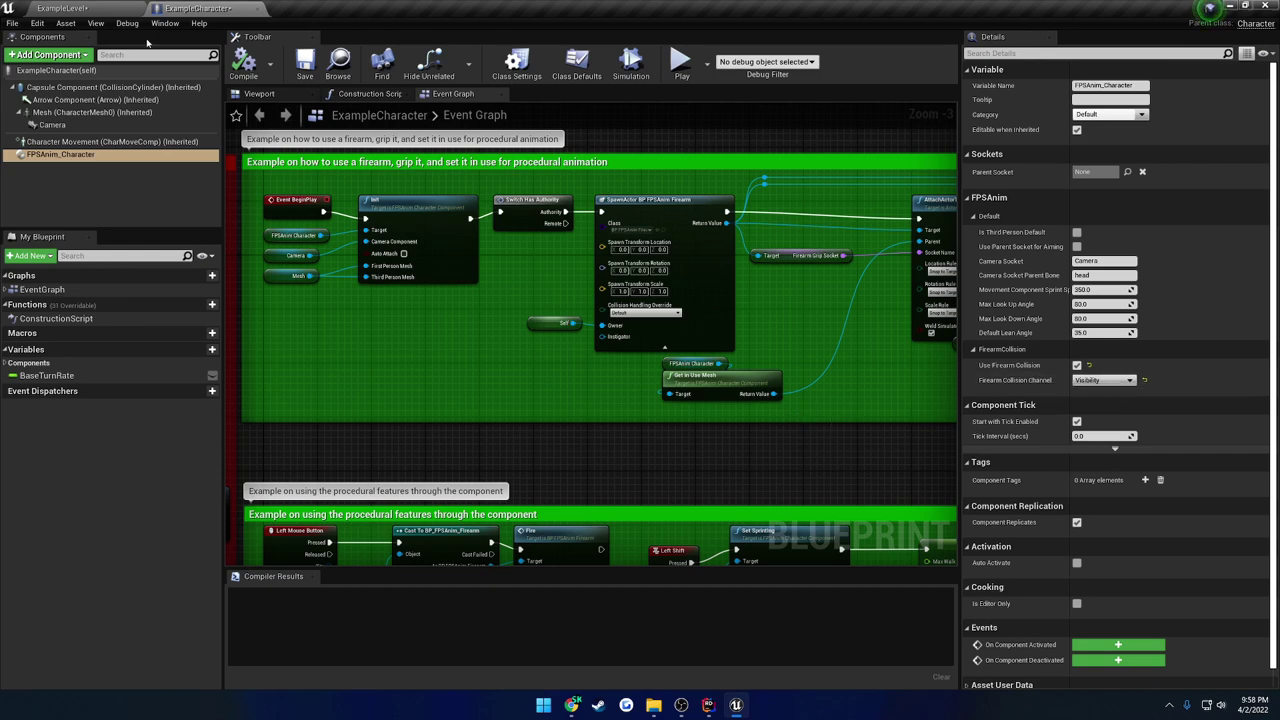
Reopen BP_FPSAnim_Firearm, collapse its Aiming and Poses groups, and examine the firearm's camera settings
{"action": "left_click", "coordinate": [100, 8]}
{"action": "double_click", "coordinate": [337, 625]}
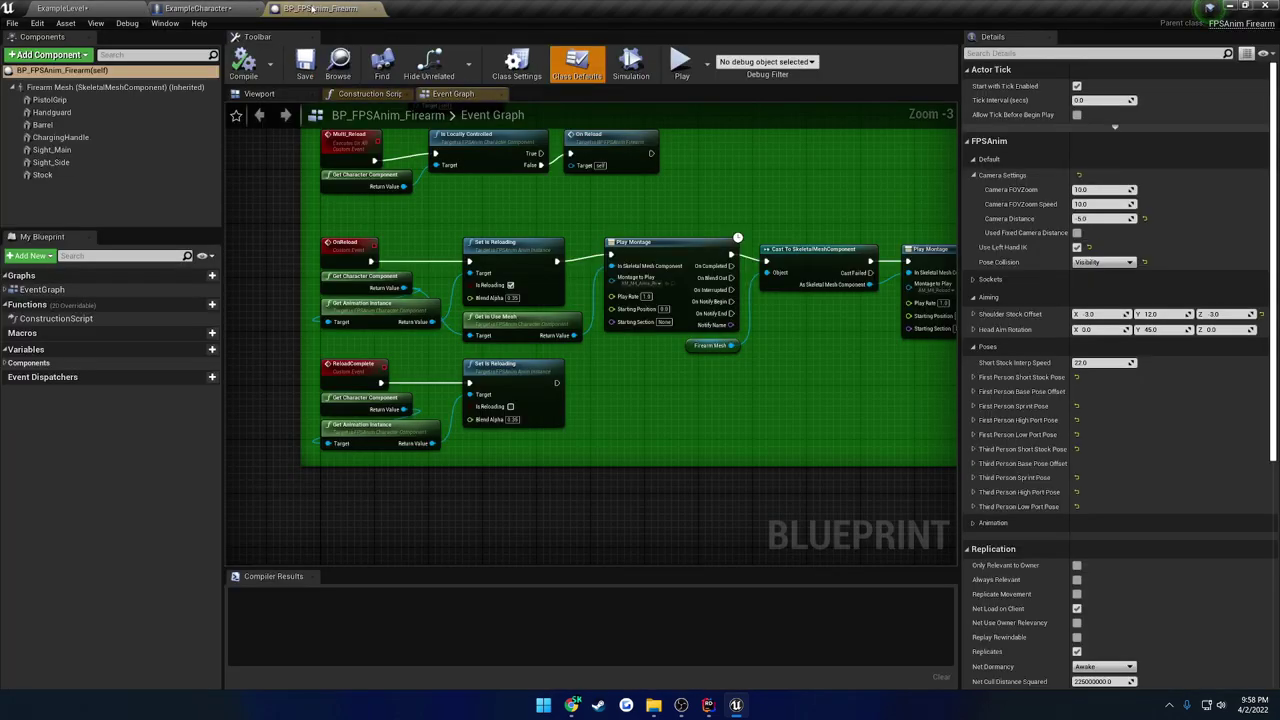
{"action": "left_click", "coordinate": [972, 298]}
{"action": "left_click", "coordinate": [972, 315]}
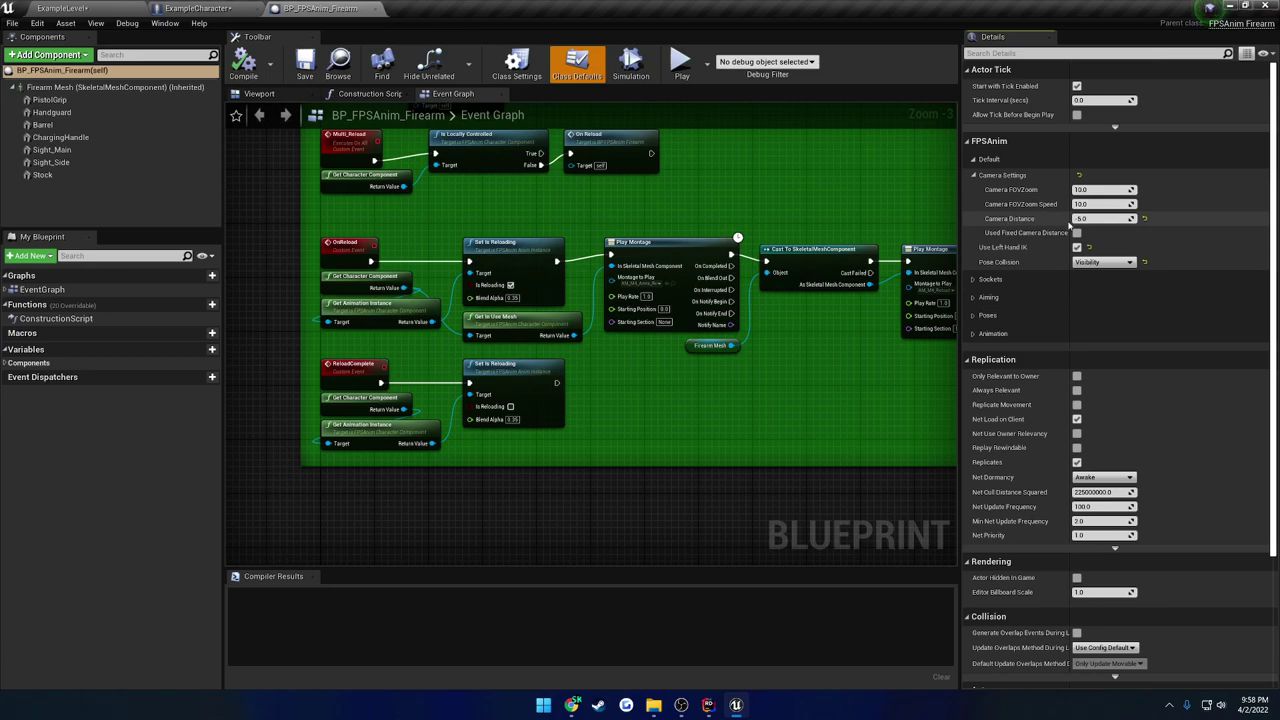
Play ExampleLevel, aim the firearm through its main holographic sight several times to check the camera distance, and end the session
{"action": "left_click", "coordinate": [80, 8]}
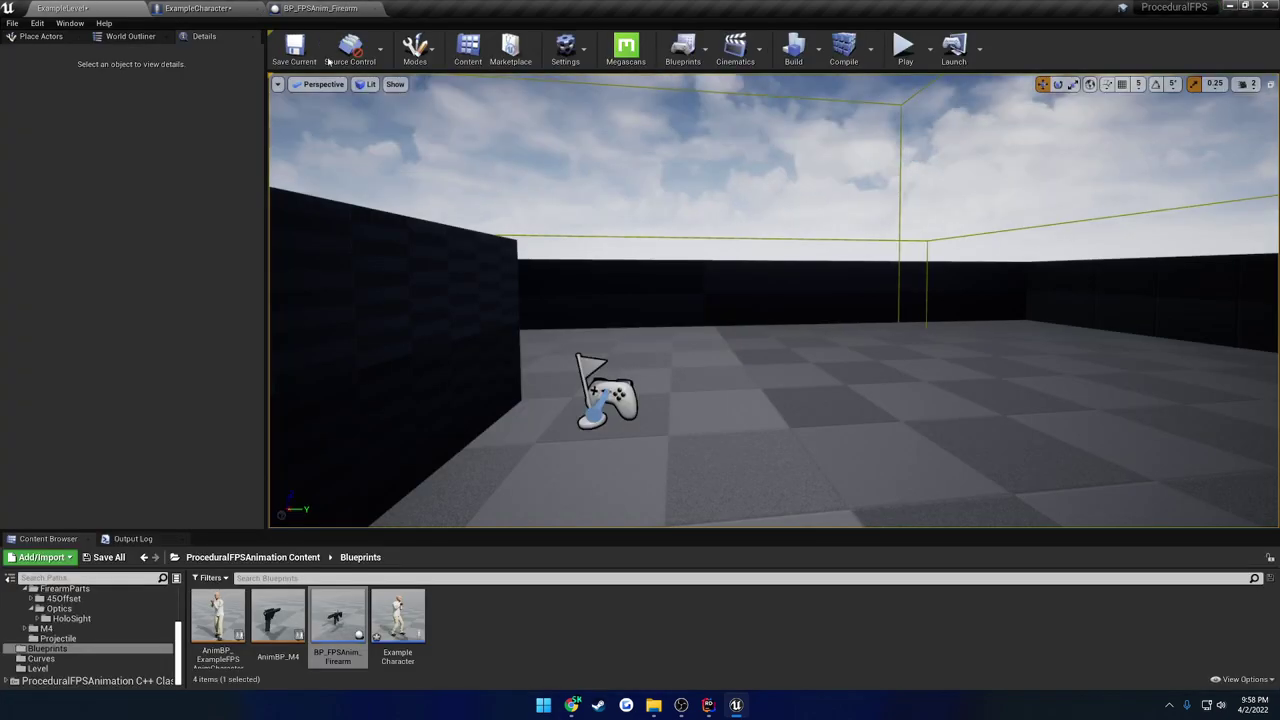
{"action": "left_click", "coordinate": [918, 55]}
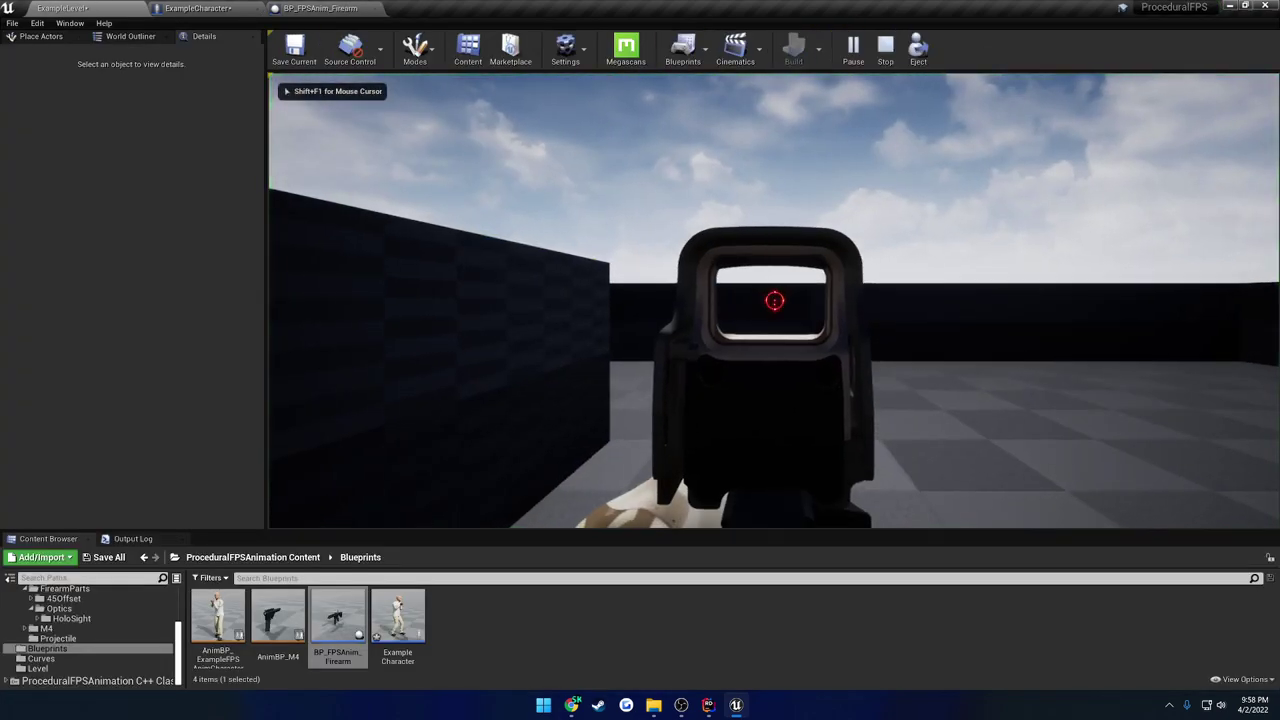
{"action": "right_click", "coordinate": [773, 300]}
{"action": "right_click", "coordinate": [773, 300]}
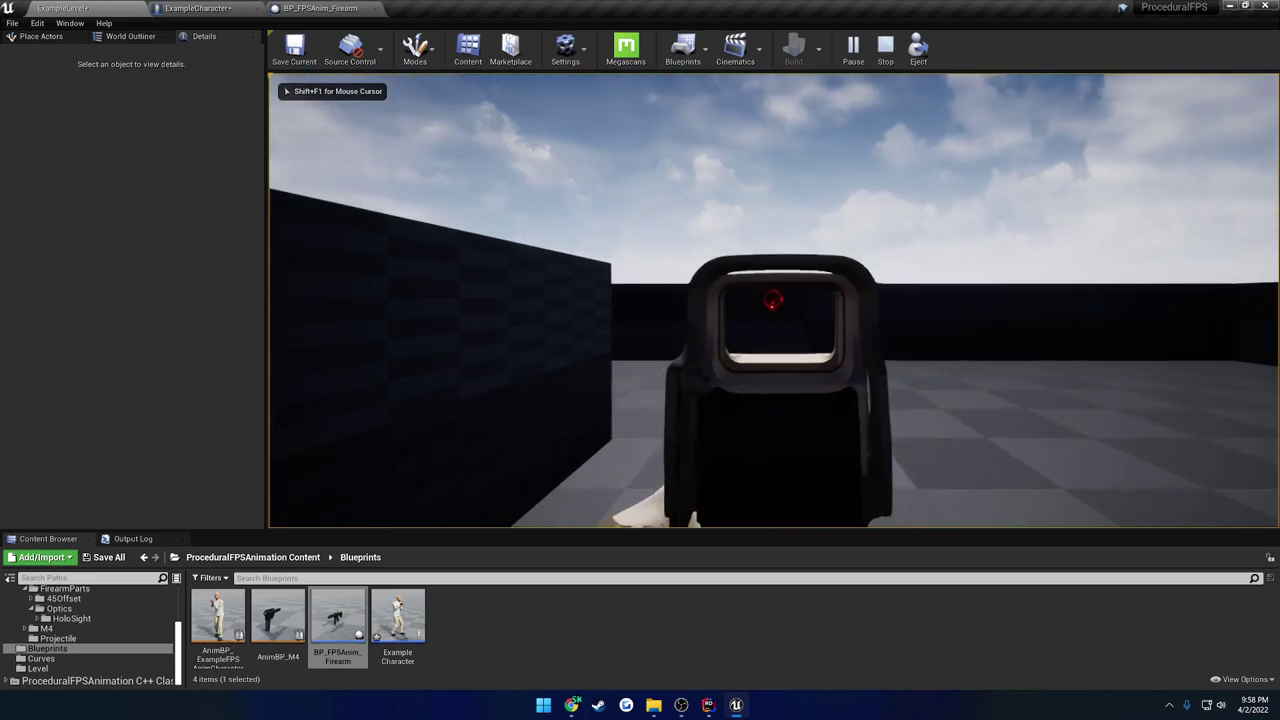
{"action": "right_click", "coordinate": [773, 300]}
{"action": "right_click", "coordinate": [773, 300]}
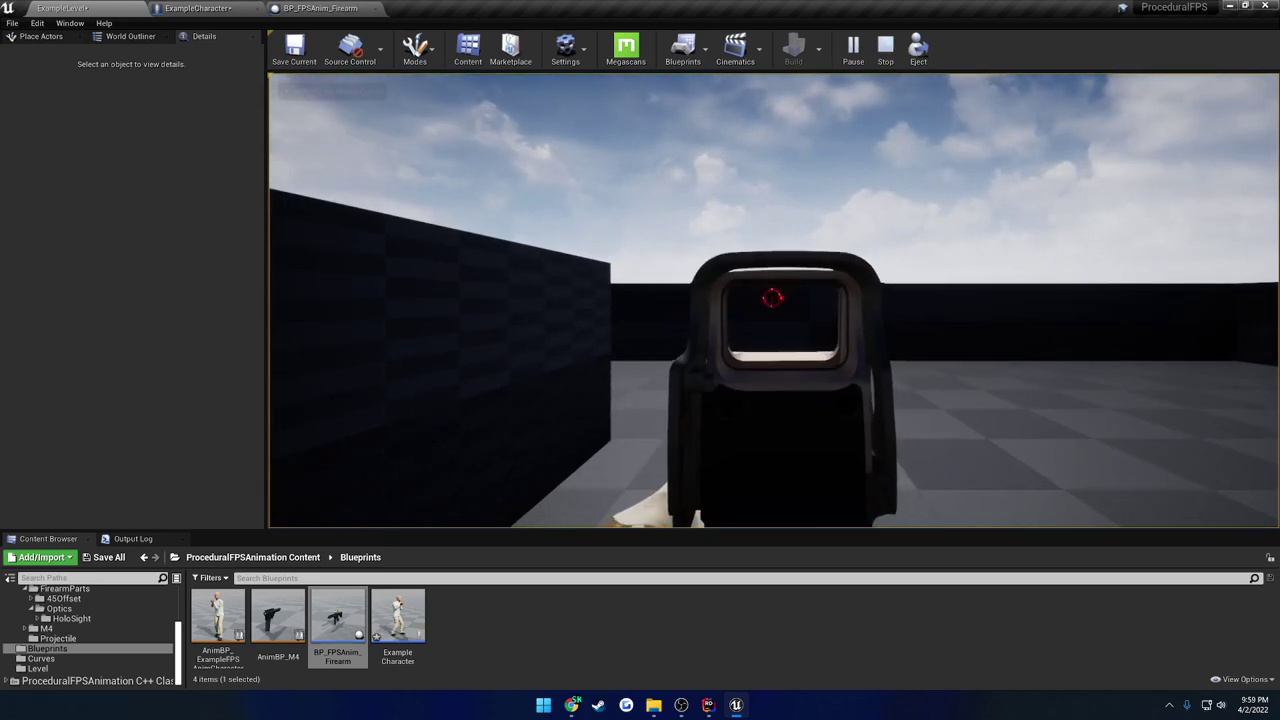
{"action": "key", "text": "Escape"}
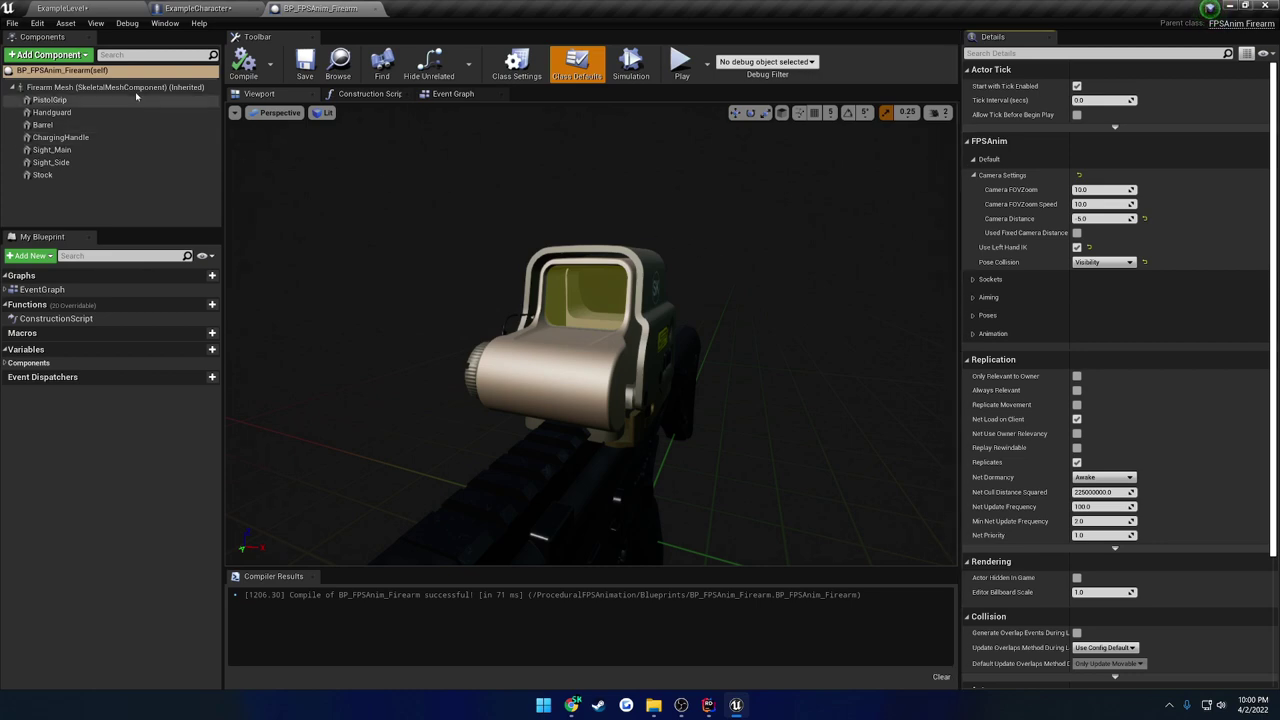
Play the level again, switch aiming between the main and side sights, and end the session
{"action": "left_click", "coordinate": [62, 8]}
{"action": "left_click", "coordinate": [910, 60]}
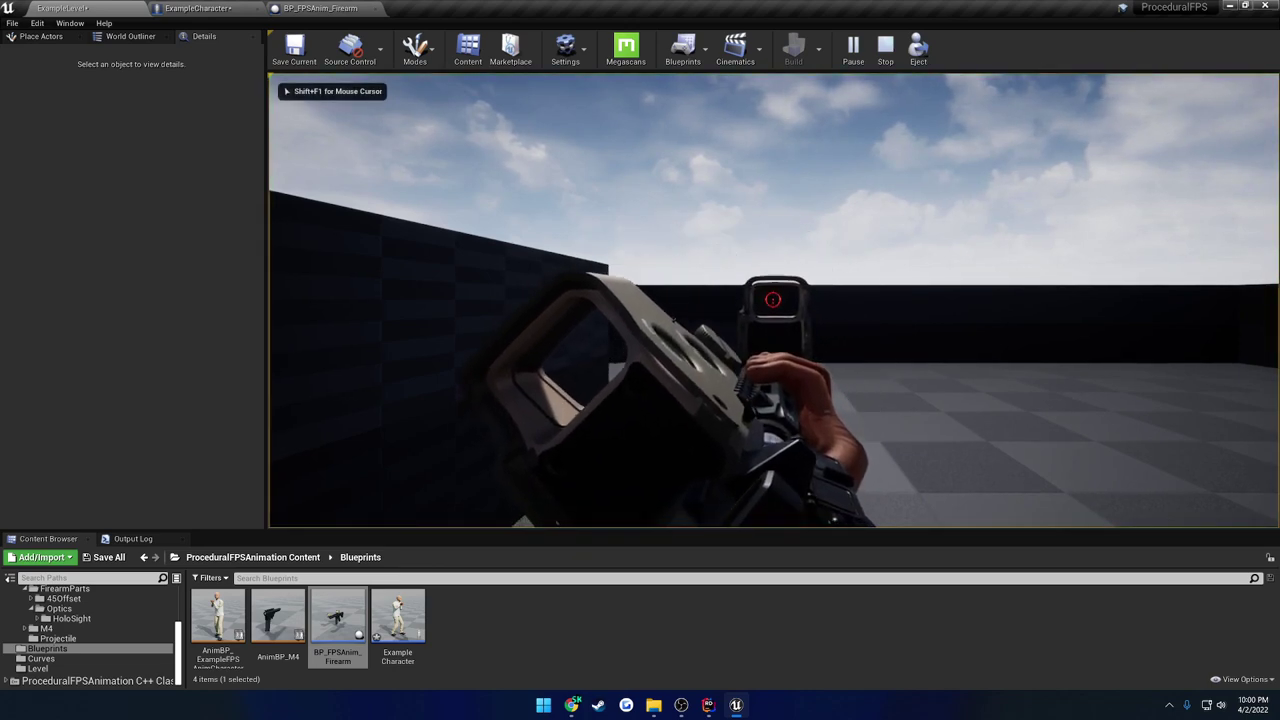
{"action": "key", "text": "t"}
{"action": "key", "text": "t"}
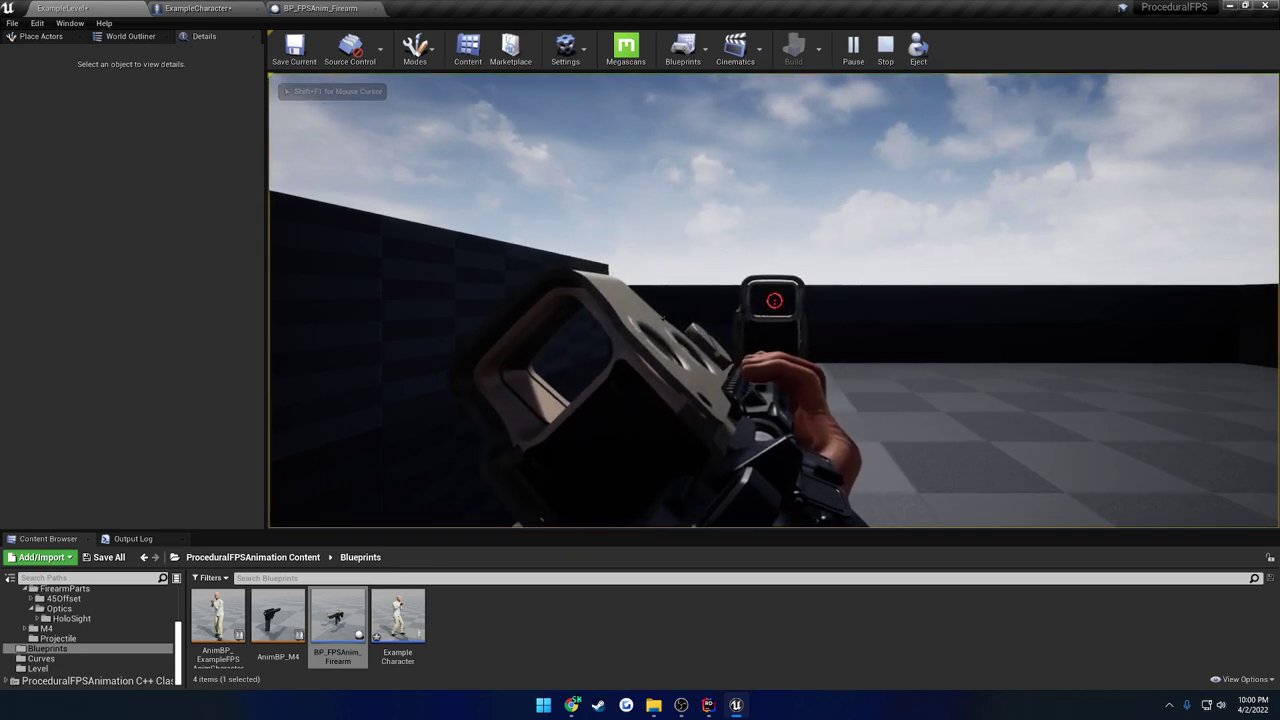
{"action": "key", "text": "t"}
{"action": "key", "text": "t"}
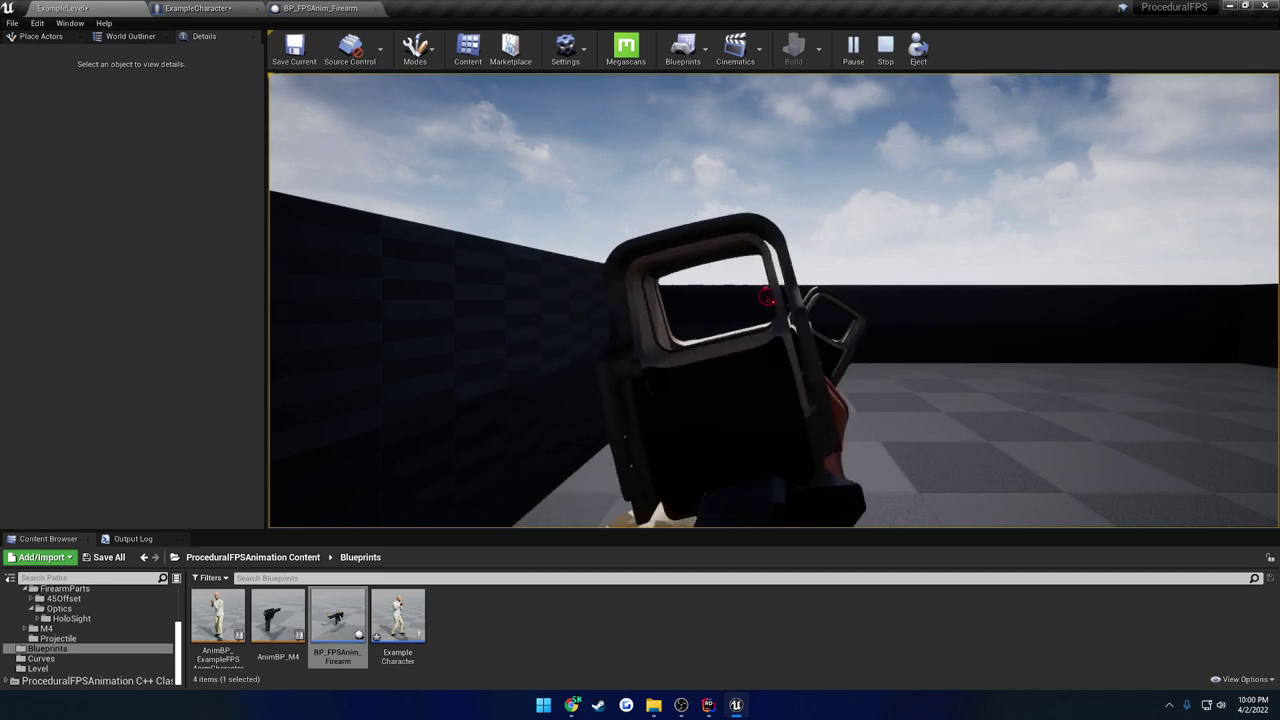
{"action": "key", "text": "Escape"}
Set BP_FPSAnim_Firearm's Camera Distance to -25, compile, and play the level to check the aiming view
{"action": "left_click", "coordinate": [290, 10]}
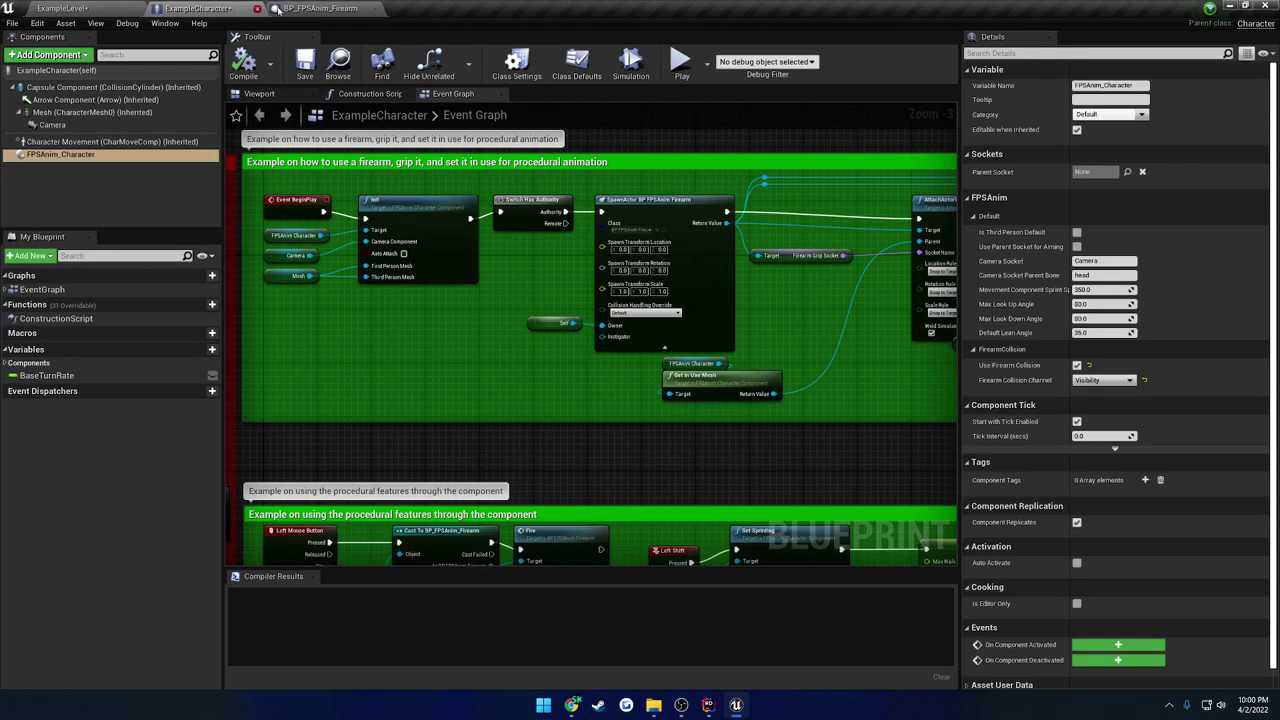
{"action": "left_click", "coordinate": [1104, 218]}
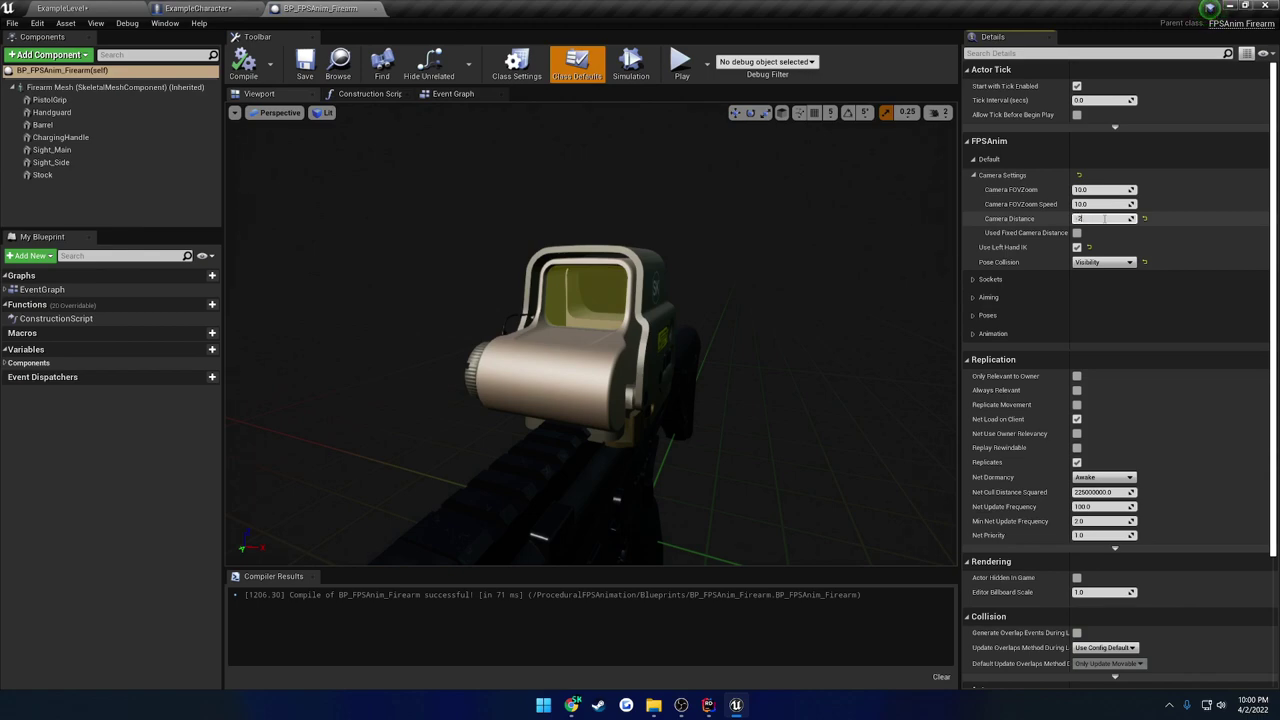
{"action": "left_click", "coordinate": [243, 62]}
{"action": "left_click", "coordinate": [62, 8]}
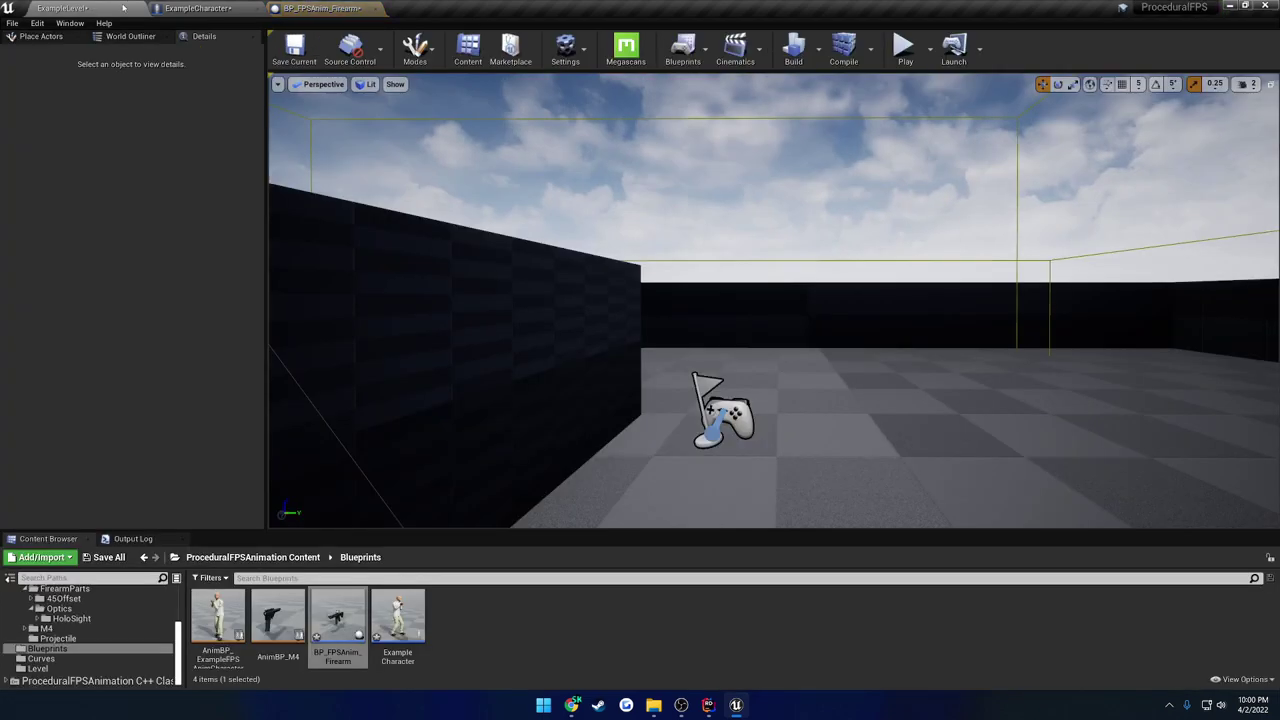
{"action": "left_click", "coordinate": [903, 55]}
{"action": "left_click", "coordinate": [940, 228]}
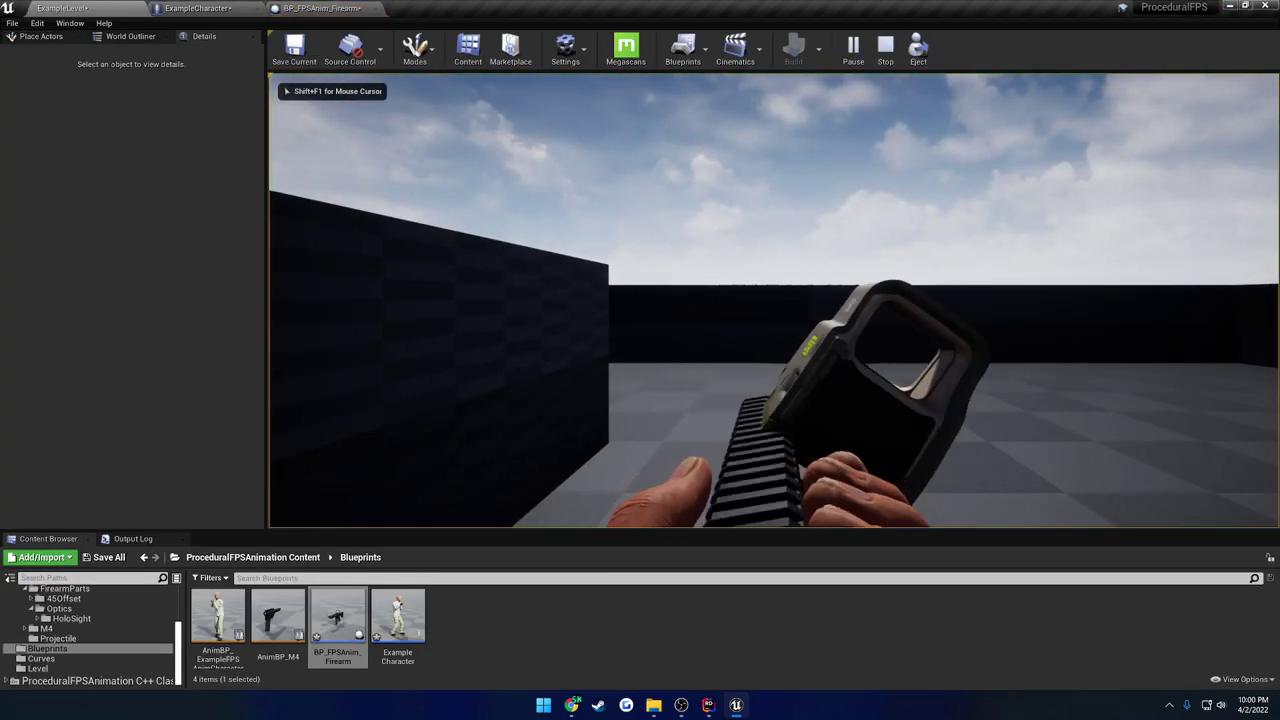
{"action": "key", "text": "Escape"}
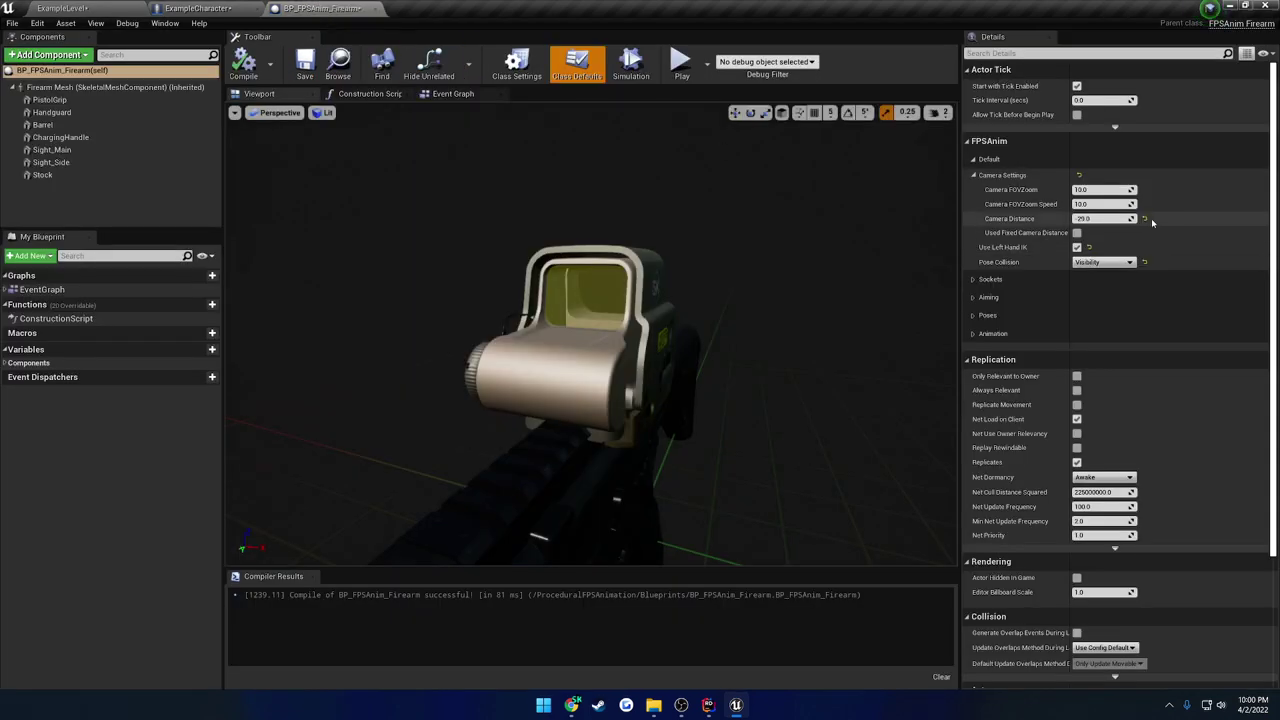
Set Camera Distance to -5, enable Used Fixed Camera Distance, compile and save the firearm, and test aiming in the level
{"action": "left_click", "coordinate": [1110, 218]}
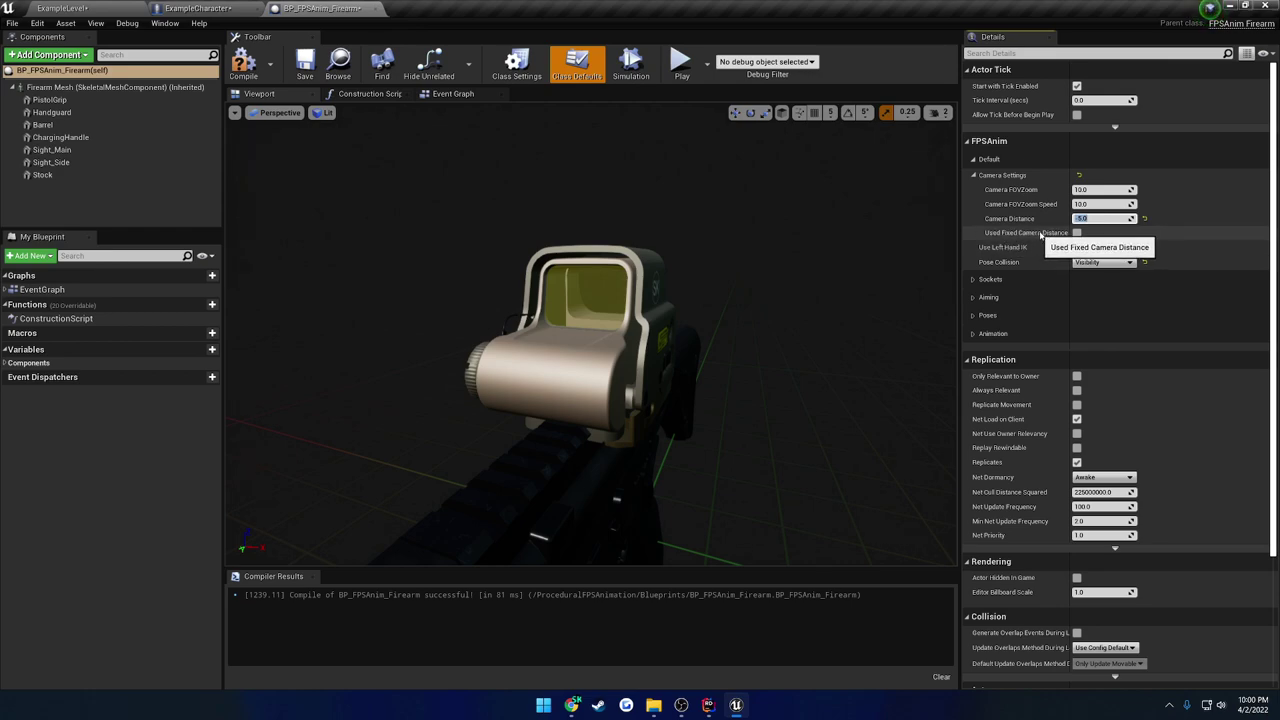
{"action": "left_click", "coordinate": [1075, 246]}
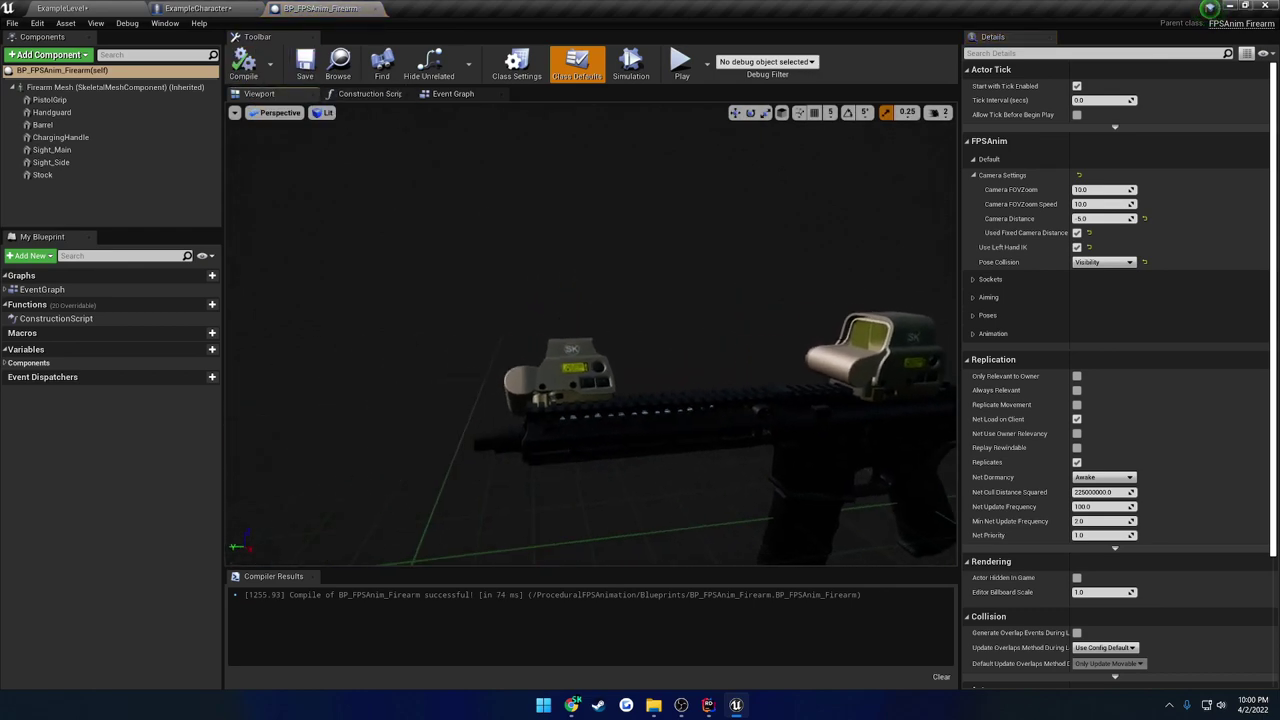
{"action": "middle_click_drag", "start_coordinate": [410, 341], "coordinate": [550, 346]}
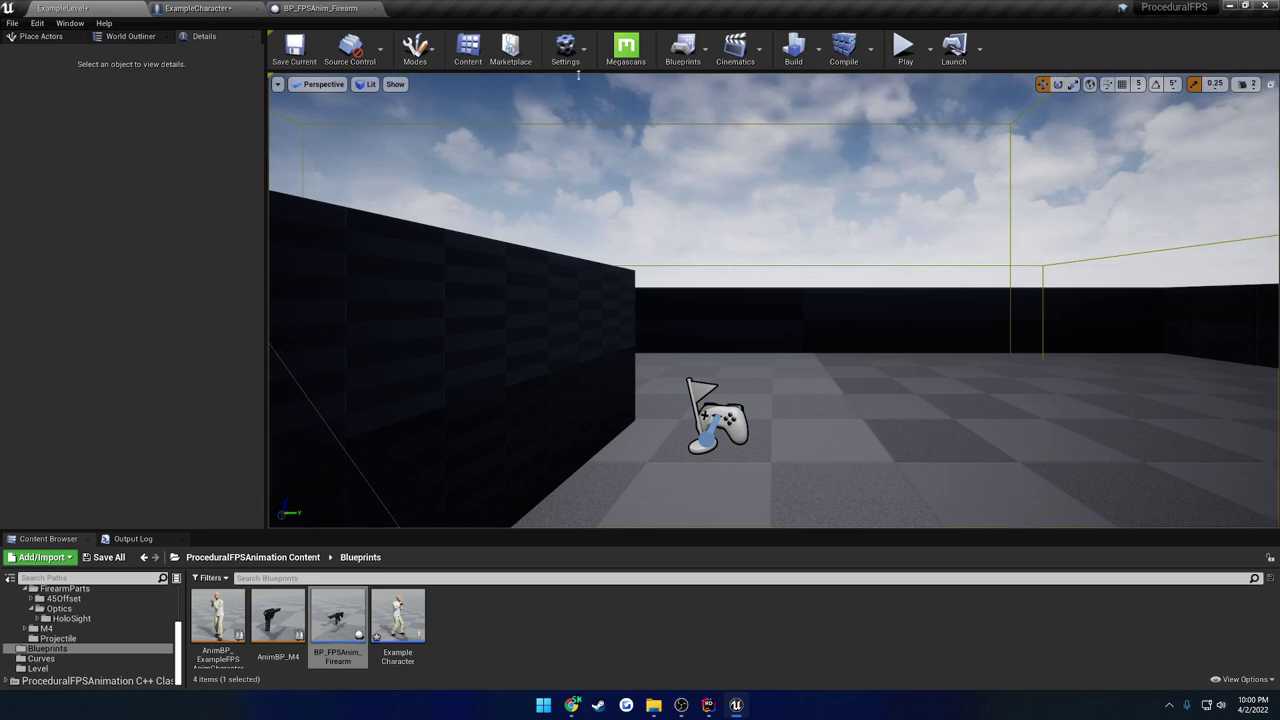
{"action": "left_click", "coordinate": [906, 46]}
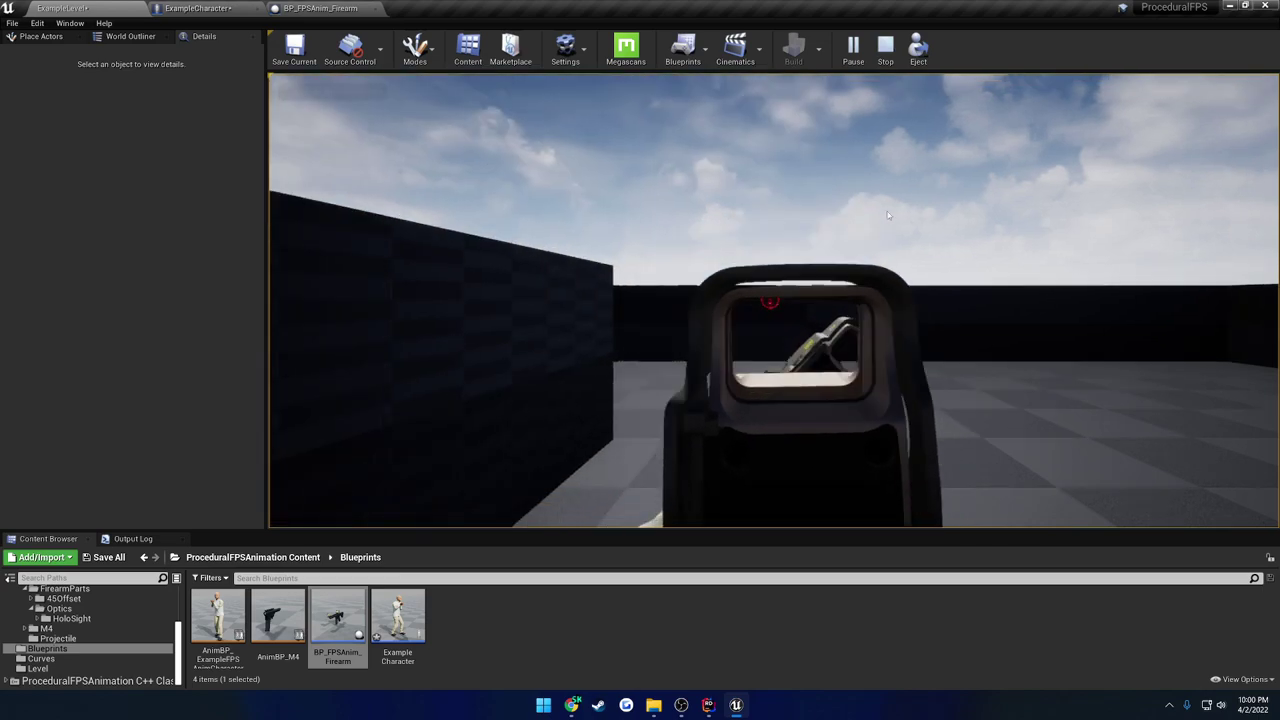
{"action": "key", "text": "Escape"}
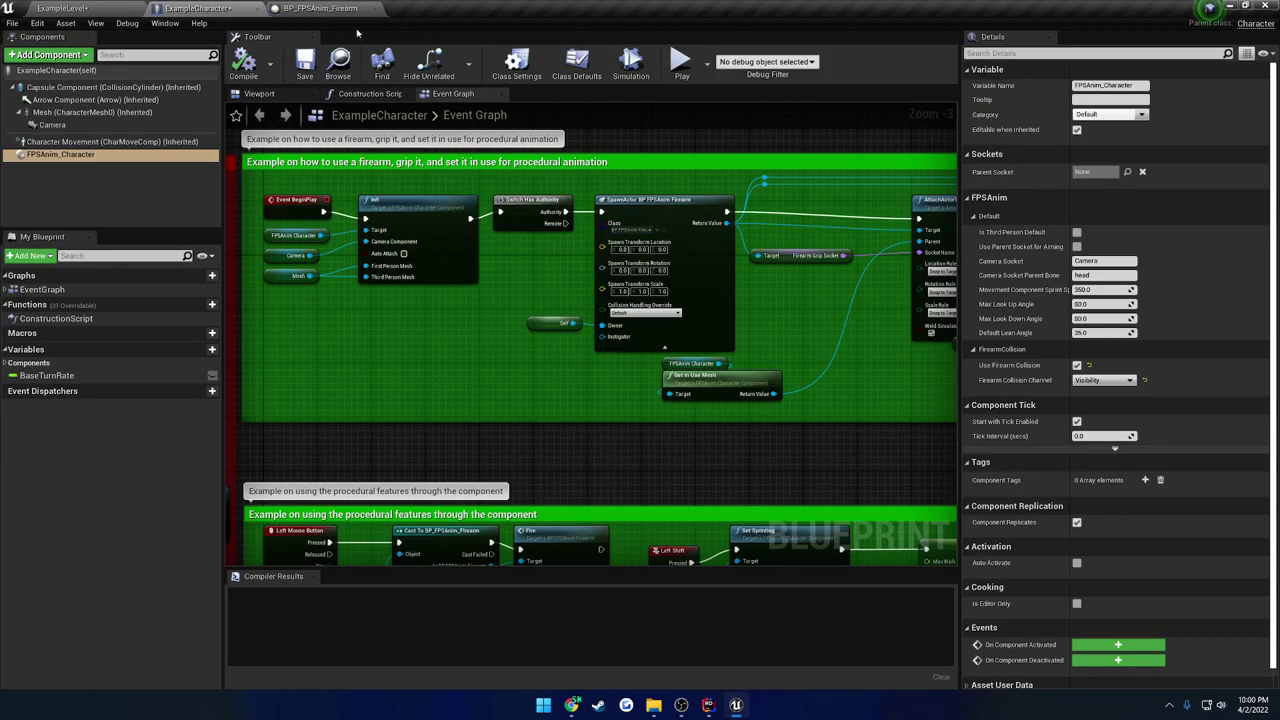
Move the firearm's side sight back along the rail beside the main sight, compile, and test aiming in the level
{"action": "left_click", "coordinate": [350, 9]}
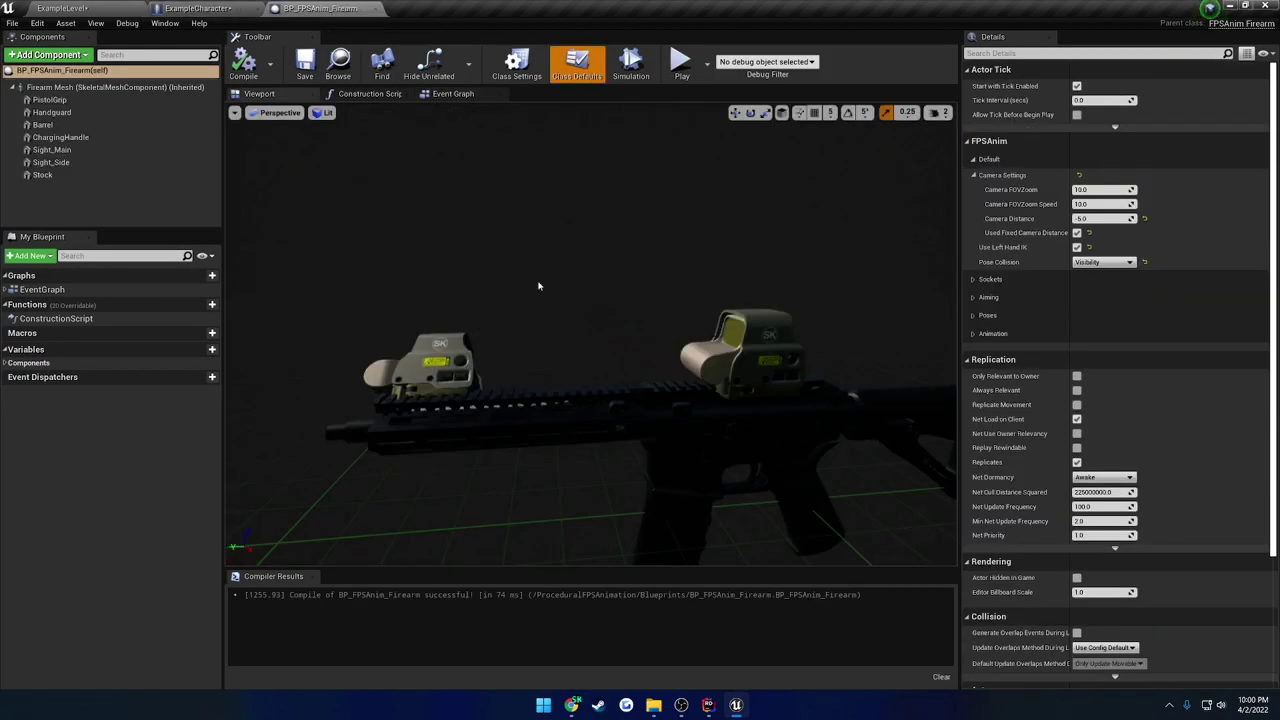
{"action": "left_click", "coordinate": [432, 366]}
{"action": "left_click_drag", "start_coordinate": [434, 404], "coordinate": [714, 395]}
{"action": "right_click_drag", "start_coordinate": [714, 395], "coordinate": [798, 398]}
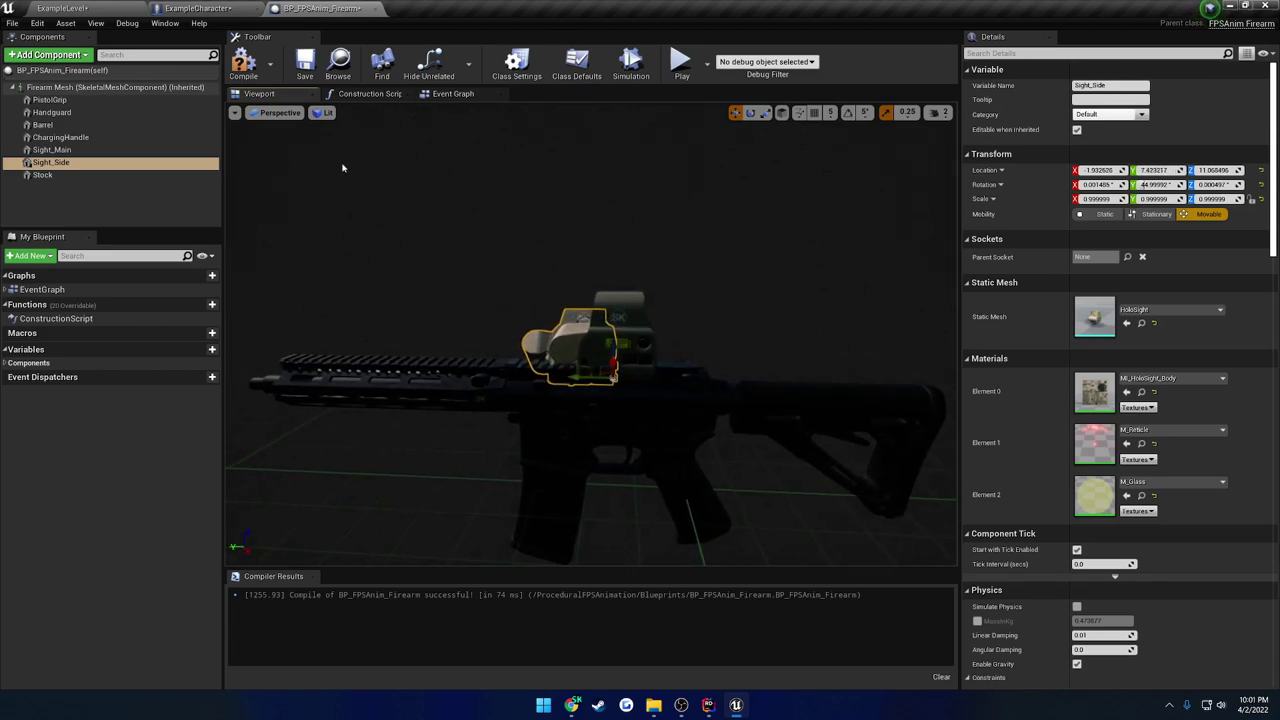
{"action": "left_click_drag", "start_coordinate": [580, 379], "coordinate": [568, 378]}
{"action": "left_click", "coordinate": [244, 62]}
{"action": "left_click", "coordinate": [62, 8]}
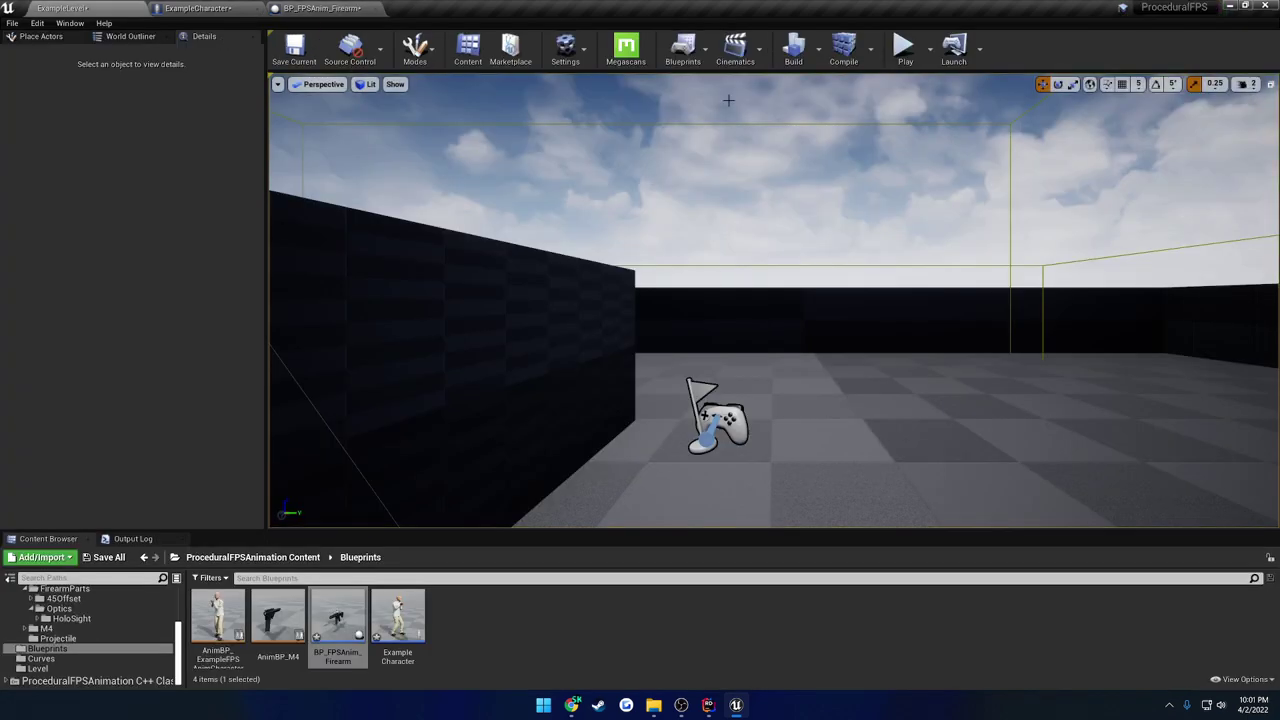
{"action": "left_click", "coordinate": [905, 48]}
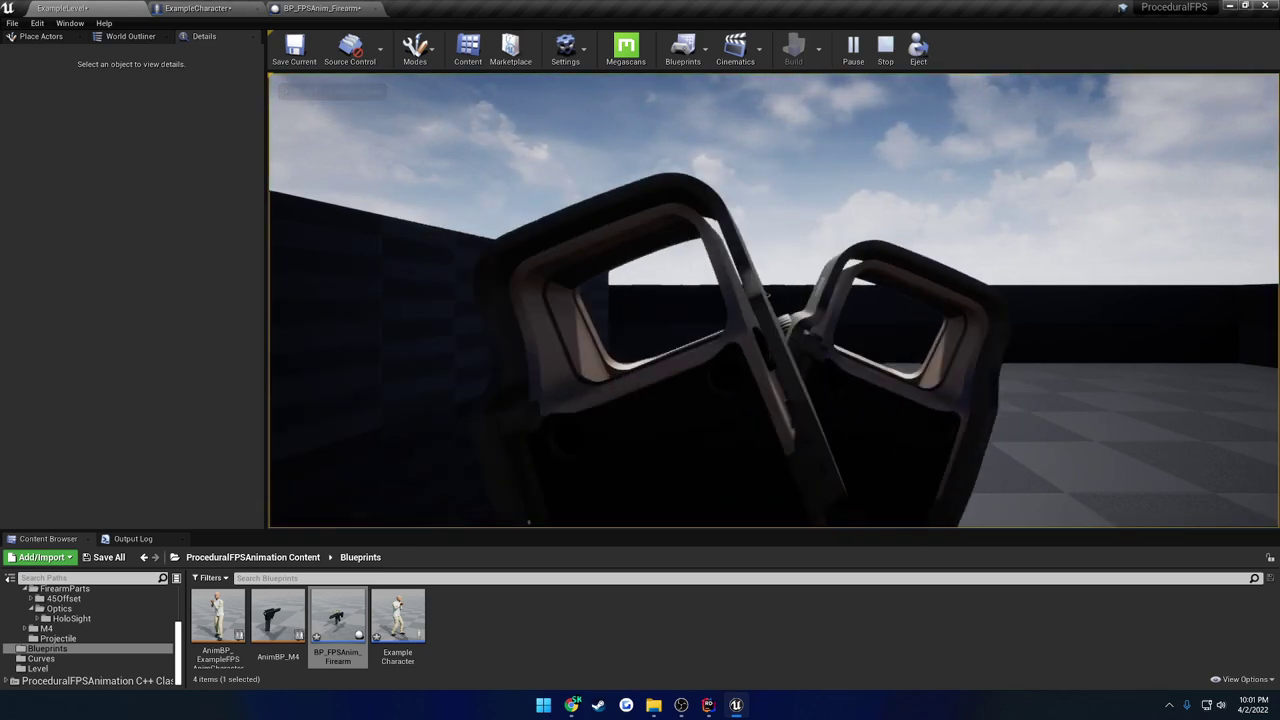
{"action": "key", "text": "Escape"}
Undo the side sight's move in BP_FPSAnim_Firearm and turn off Used Fixed Camera Distance in the class defaults
{"action": "left_click", "coordinate": [320, 8]}
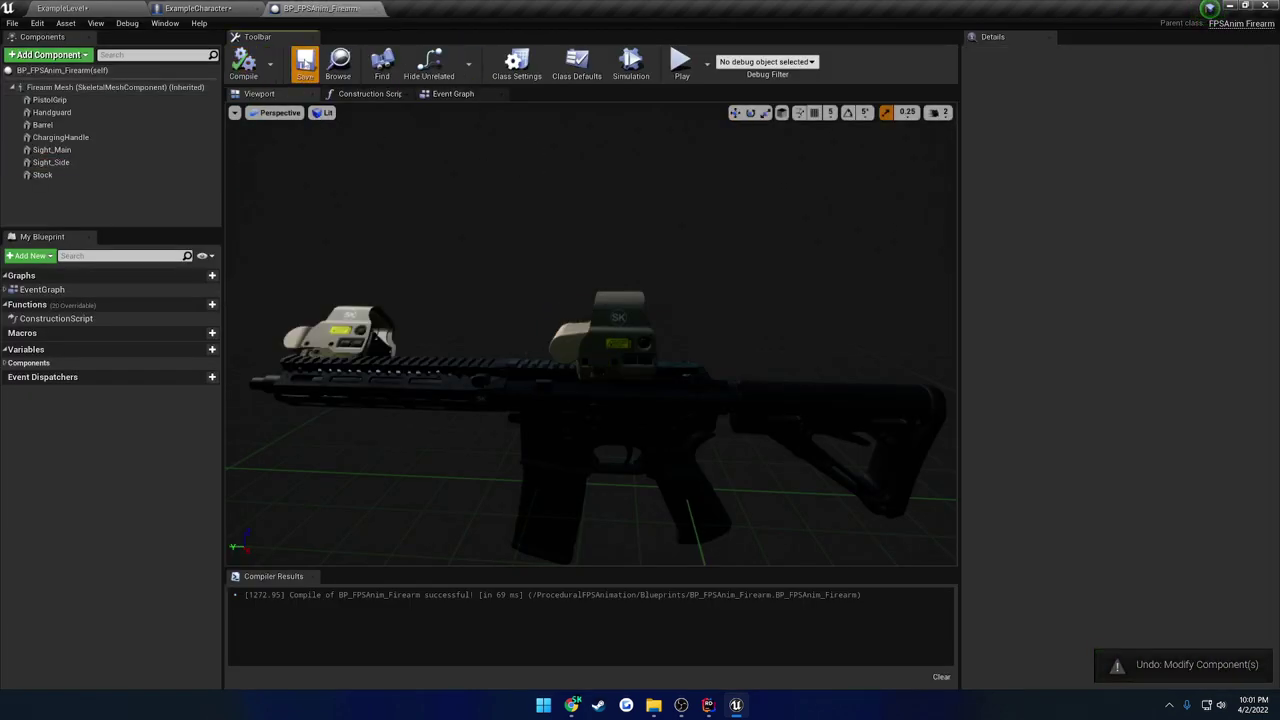
{"action": "left_click", "coordinate": [577, 66]}
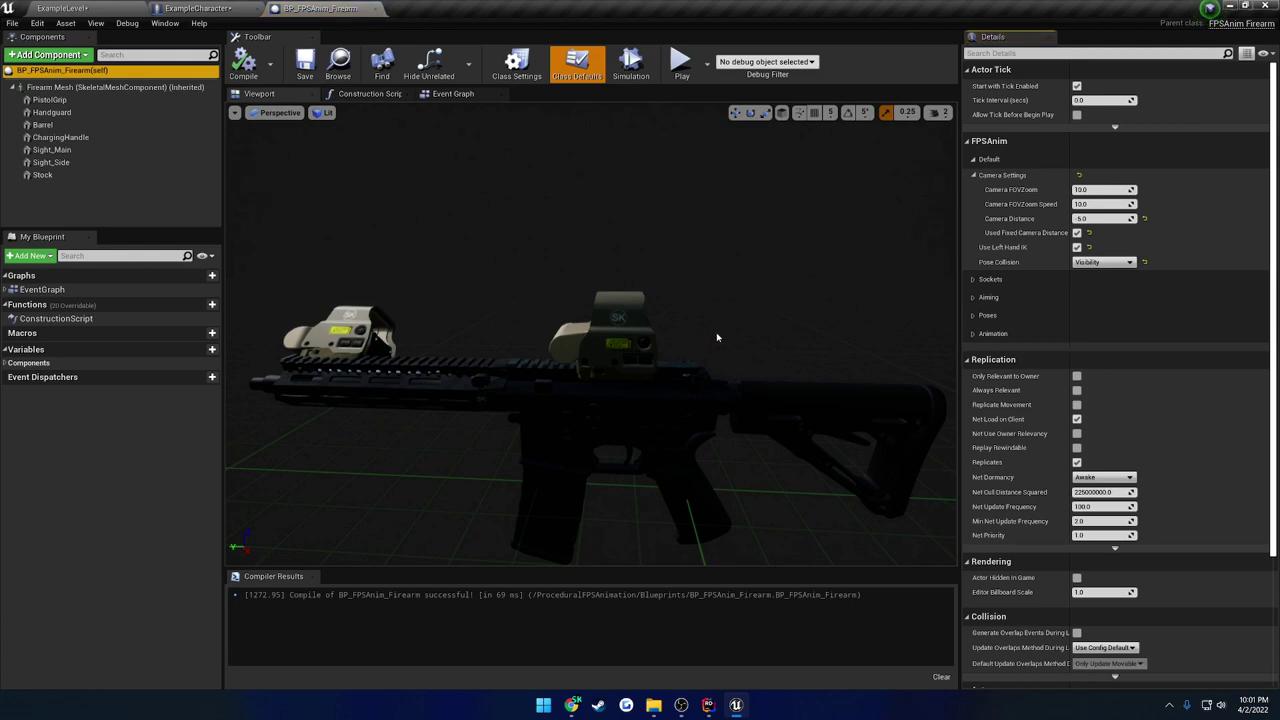
{"action": "left_click", "coordinate": [1077, 232]}
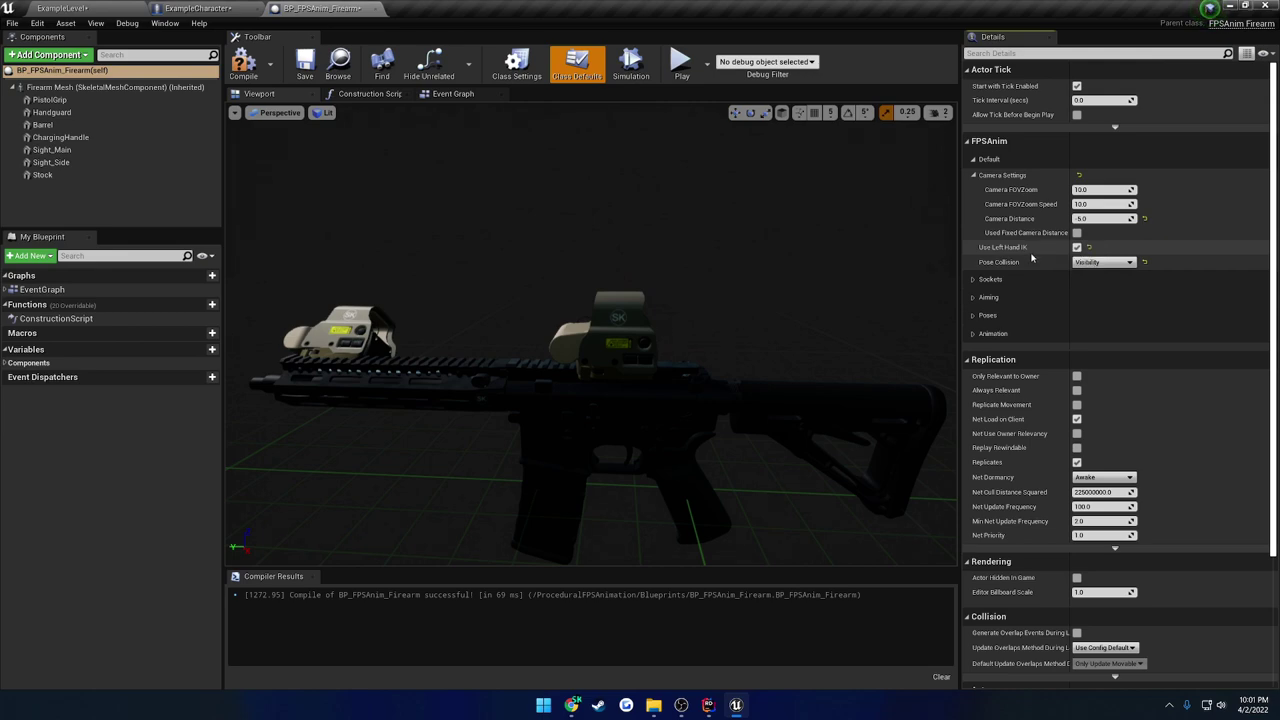
Expand the firearm's Sockets settings, collapse the Camera Settings and Default groups, and examine the Firearm Grip Socket value
{"action": "left_click", "coordinate": [973, 281]}
{"action": "left_click", "coordinate": [973, 175]}
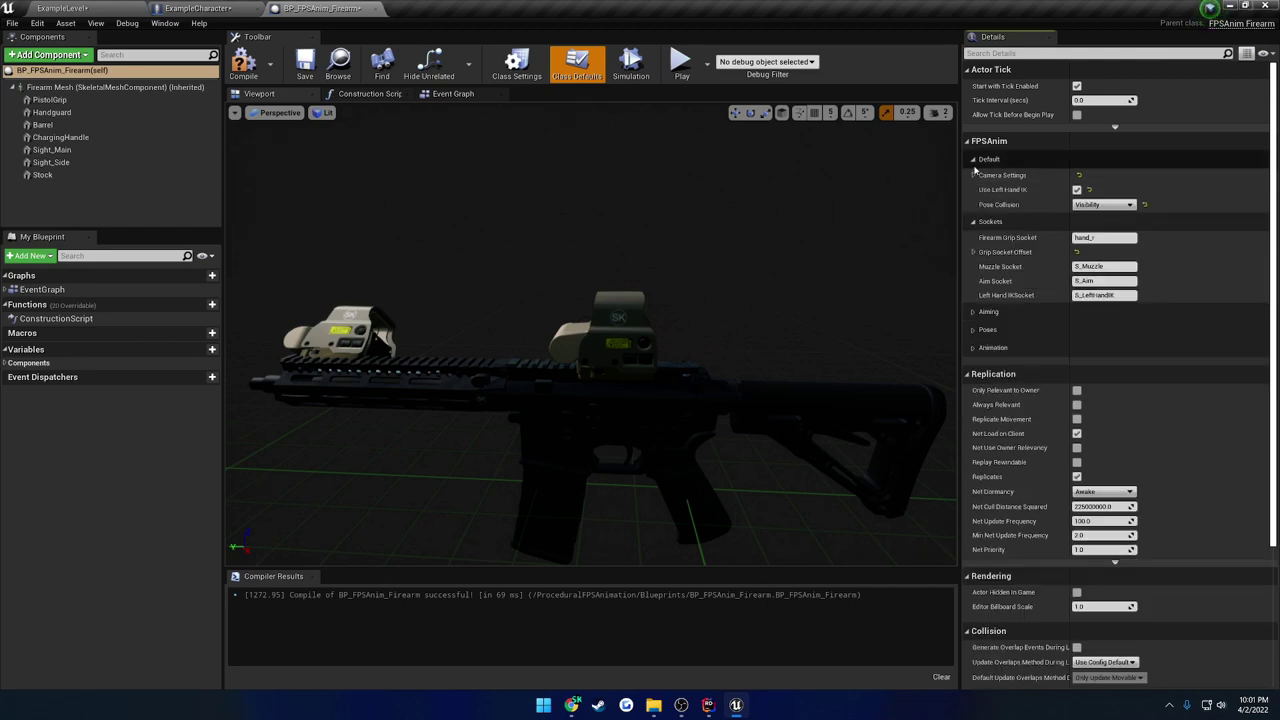
{"action": "left_click", "coordinate": [973, 160]}
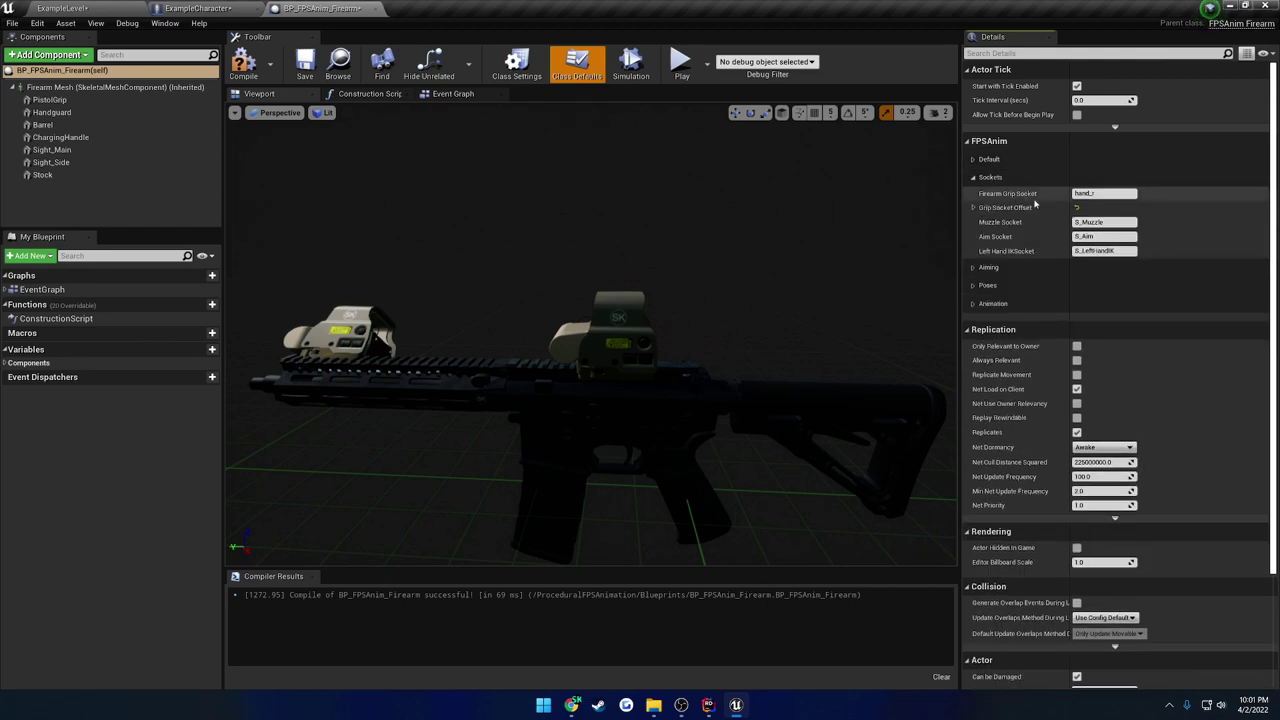
{"action": "left_click", "coordinate": [1099, 193]}
{"action": "left_click_drag", "start_coordinate": [1091, 193], "coordinate": [1072, 193]}
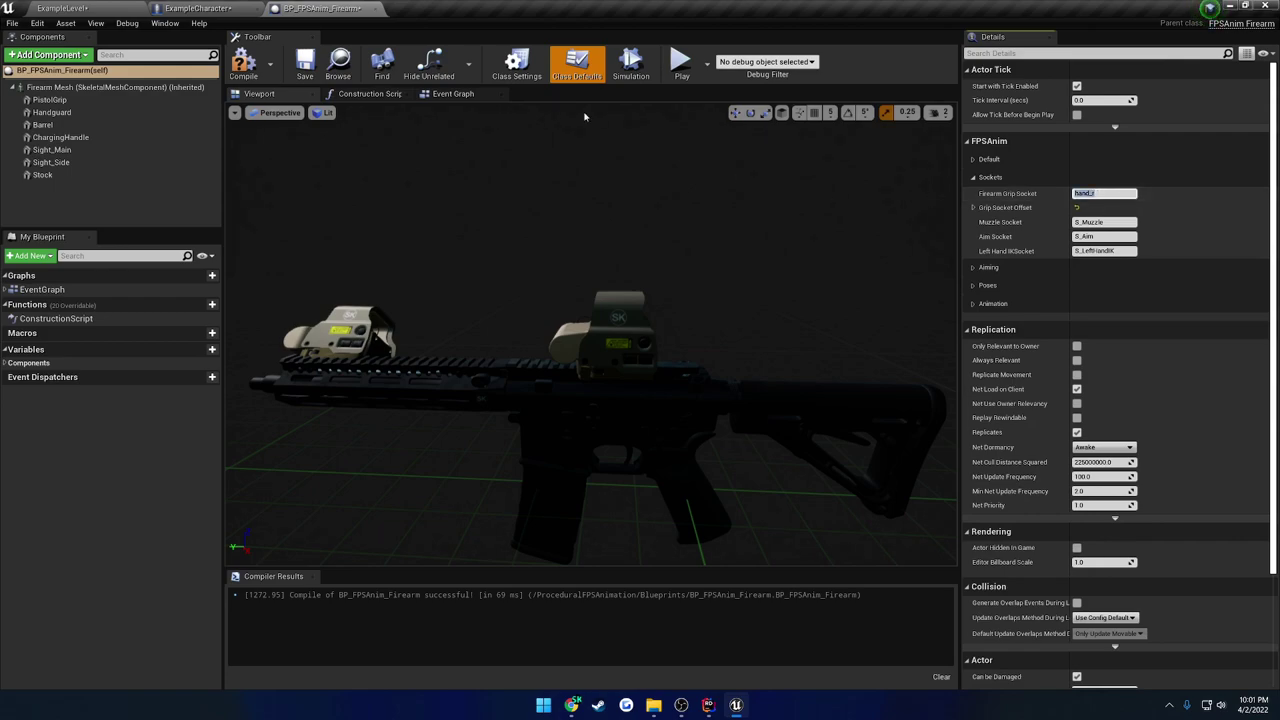
Inspect the Firearm Grip Socket node feeding AttachActorToComponent in ExampleCharacter's event graph, and compile and save BP_FPSAnim_Firearm
{"action": "left_click", "coordinate": [184, 8]}
{"action": "right_click_drag", "start_coordinate": [767, 296], "coordinate": [488, 327]}
{"action": "scroll", "coordinate": [735, 318], "scroll_direction": "up", "scroll_amount": 3}
{"action": "left_click", "coordinate": [648, 236]}
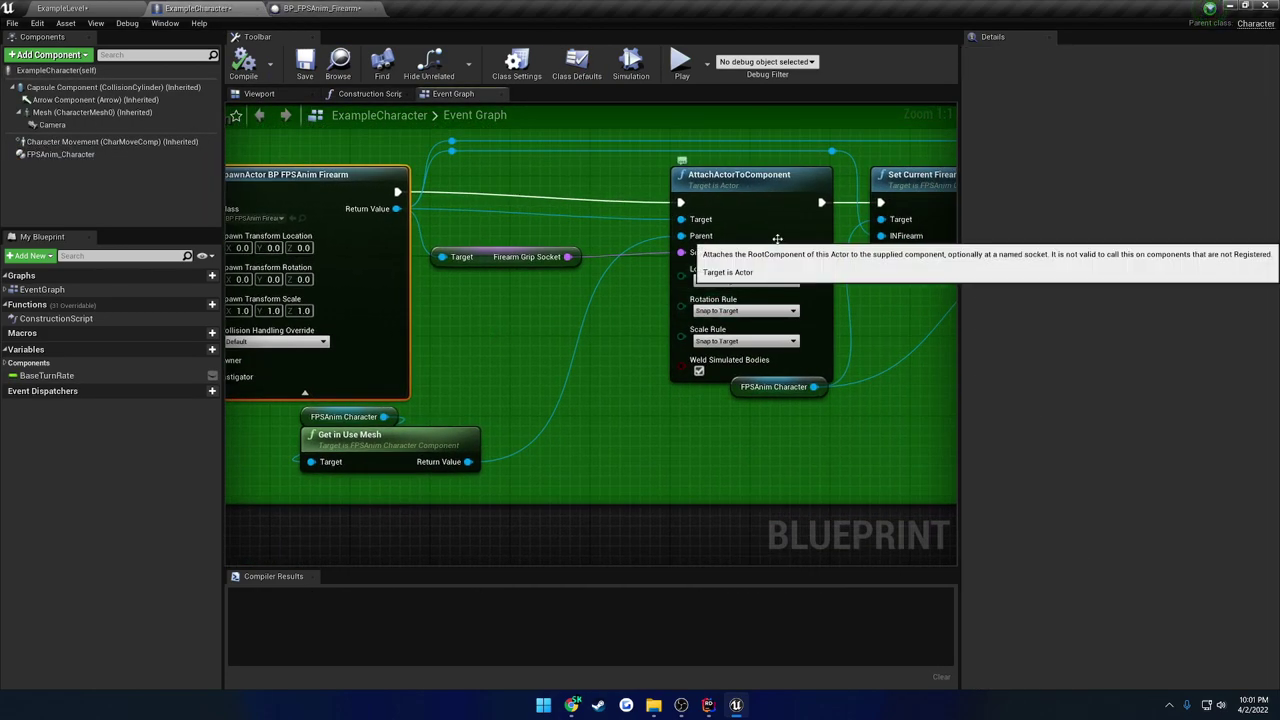
{"action": "left_click", "coordinate": [516, 264]}
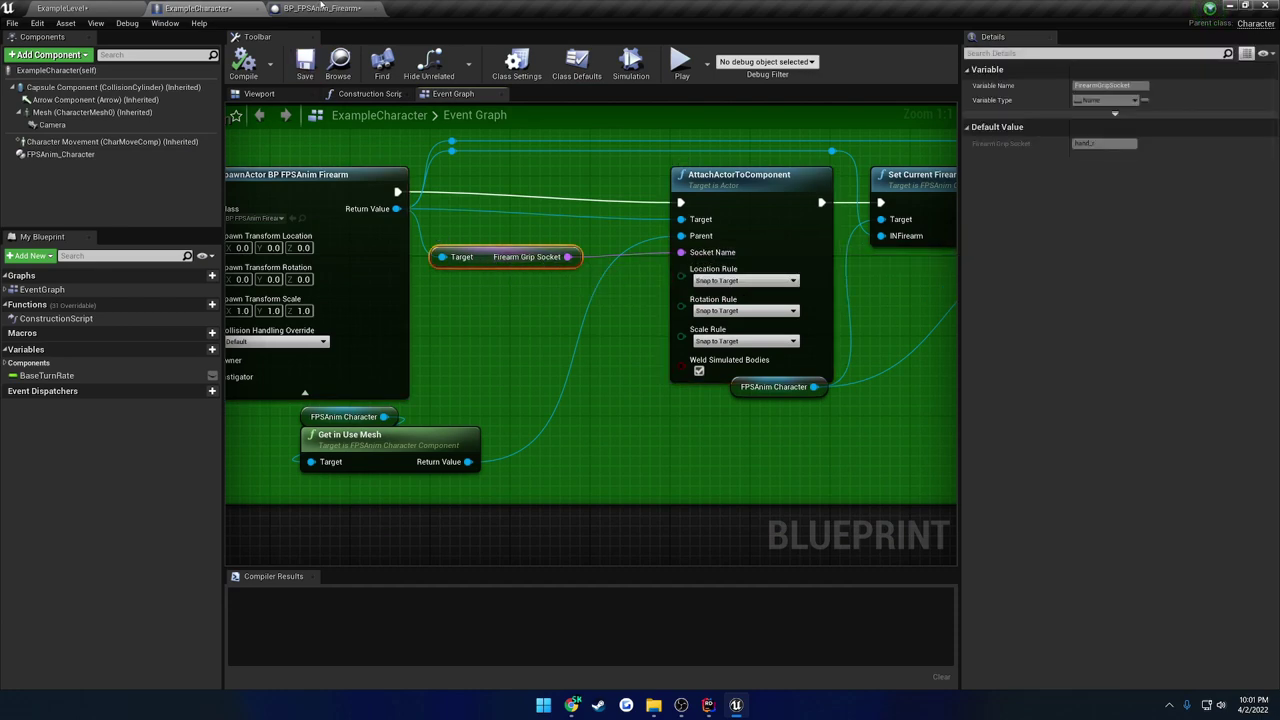
{"action": "left_click", "coordinate": [320, 8]}
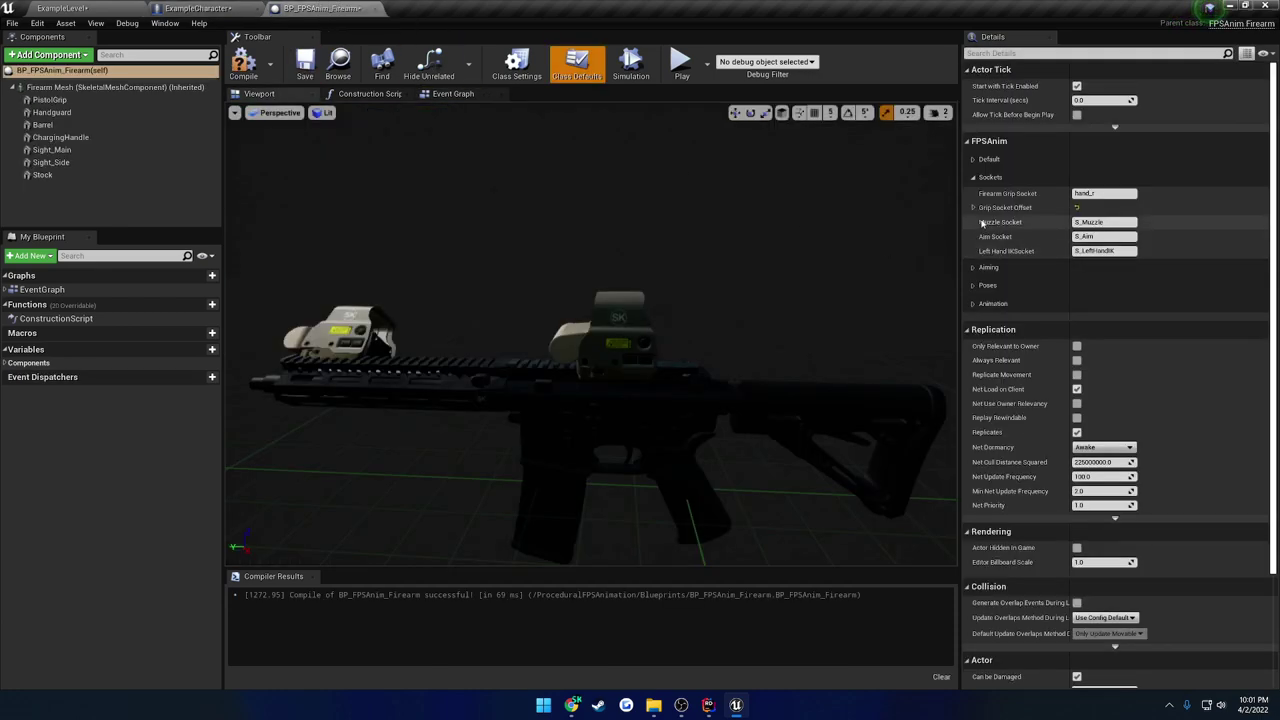
{"action": "left_click", "coordinate": [305, 65]}
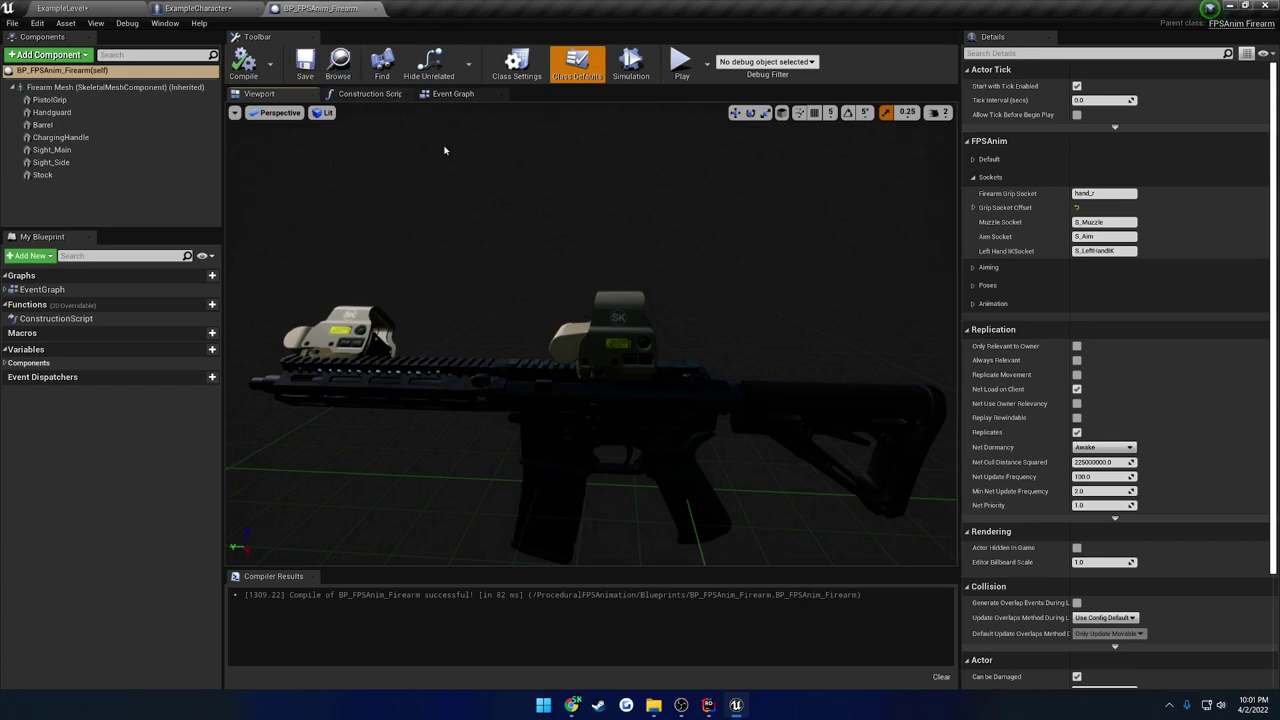
Locate the ExampleCharacter mesh asset in the content folders and open the FPSPluginCharacter skeleton to examine its hand_r bone
{"action": "left_click", "coordinate": [197, 8]}
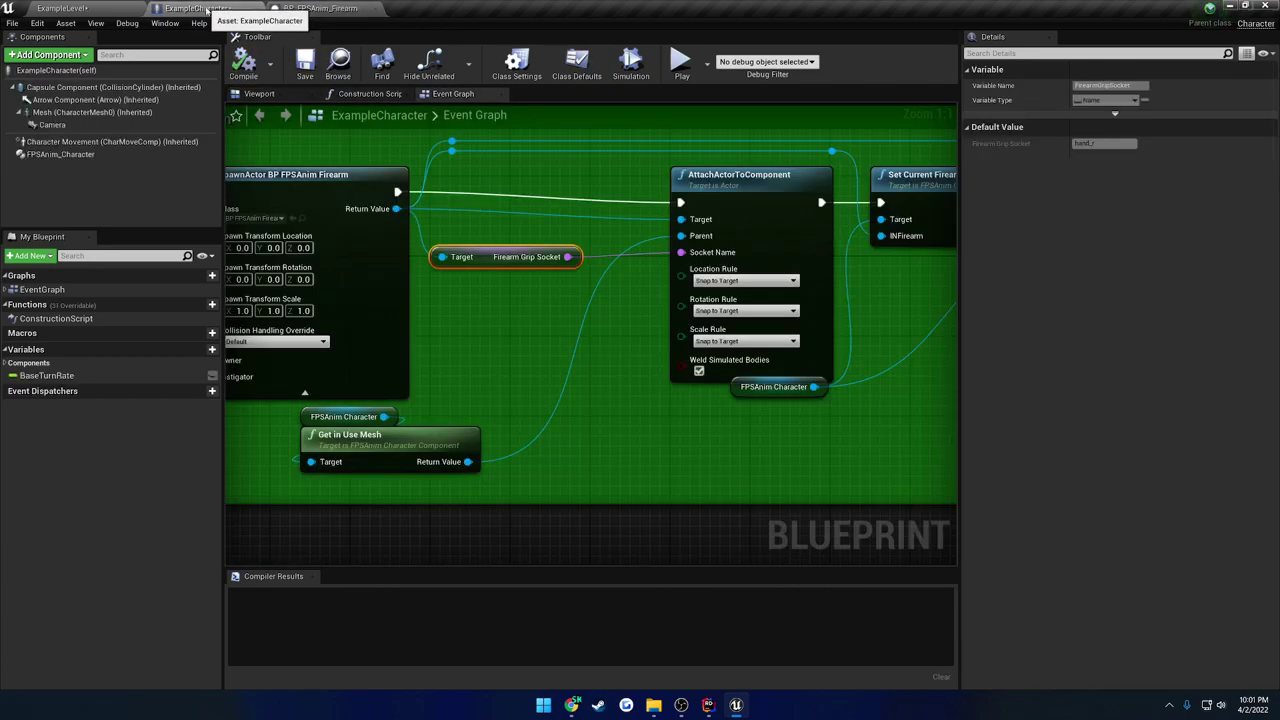
{"action": "left_click", "coordinate": [90, 112]}
{"action": "left_click", "coordinate": [1141, 376]}
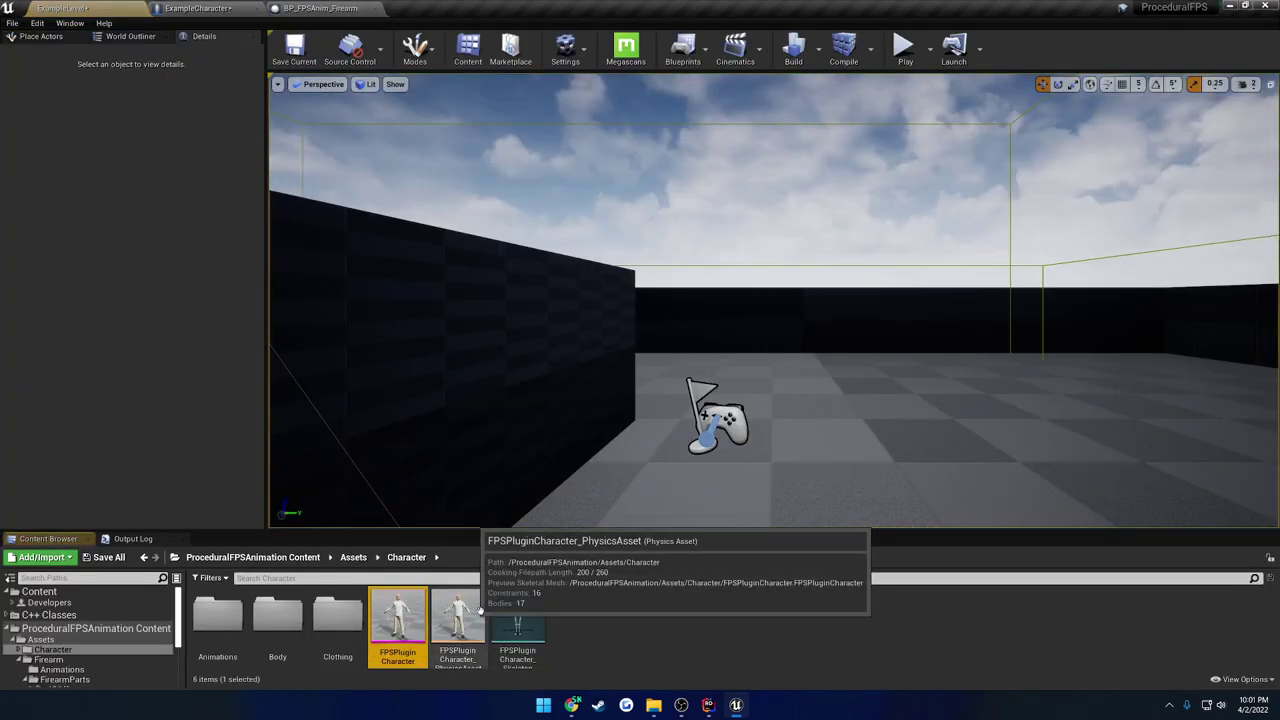
{"action": "left_click", "coordinate": [519, 622]}
{"action": "double_click", "coordinate": [518, 625]}
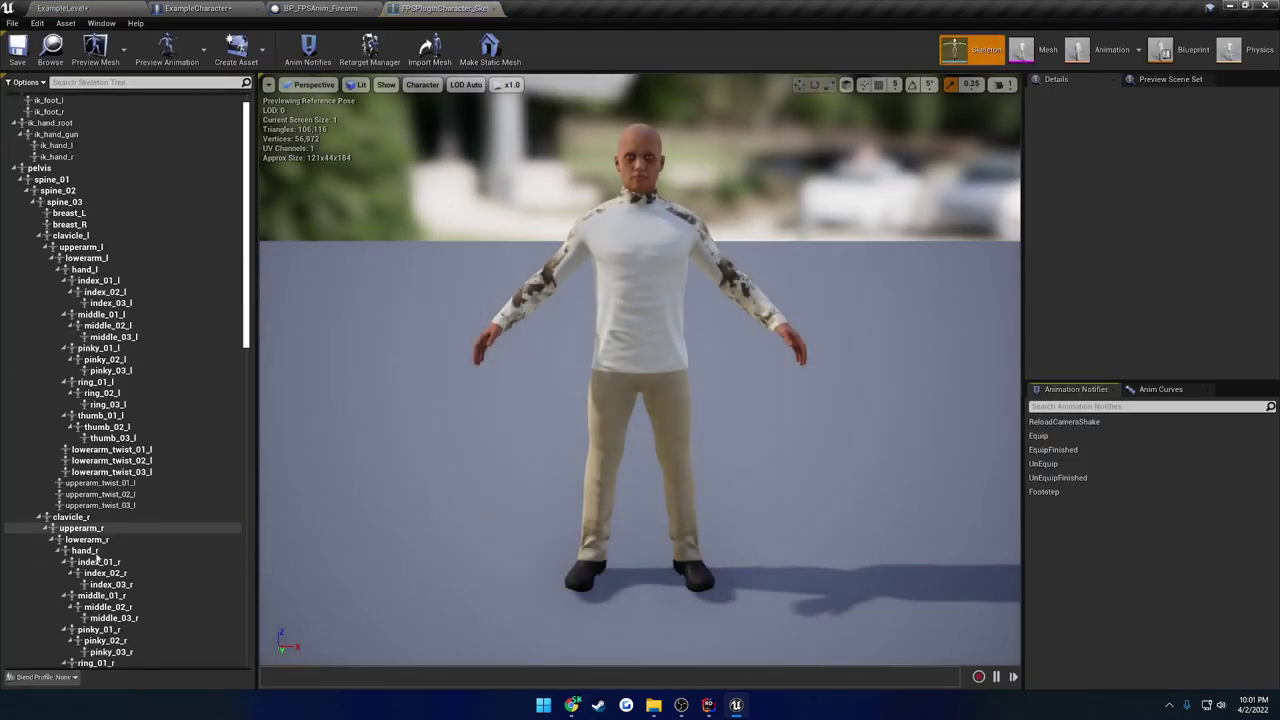
Attach the M4ForSocketPositioning preview asset to the character skeleton's hand_r bone and examine how the rifle sits at the hand
{"action": "left_click", "coordinate": [98, 552]}
{"action": "right_click", "coordinate": [104, 552]}
{"action": "mouse_move", "coordinate": [150, 531]}
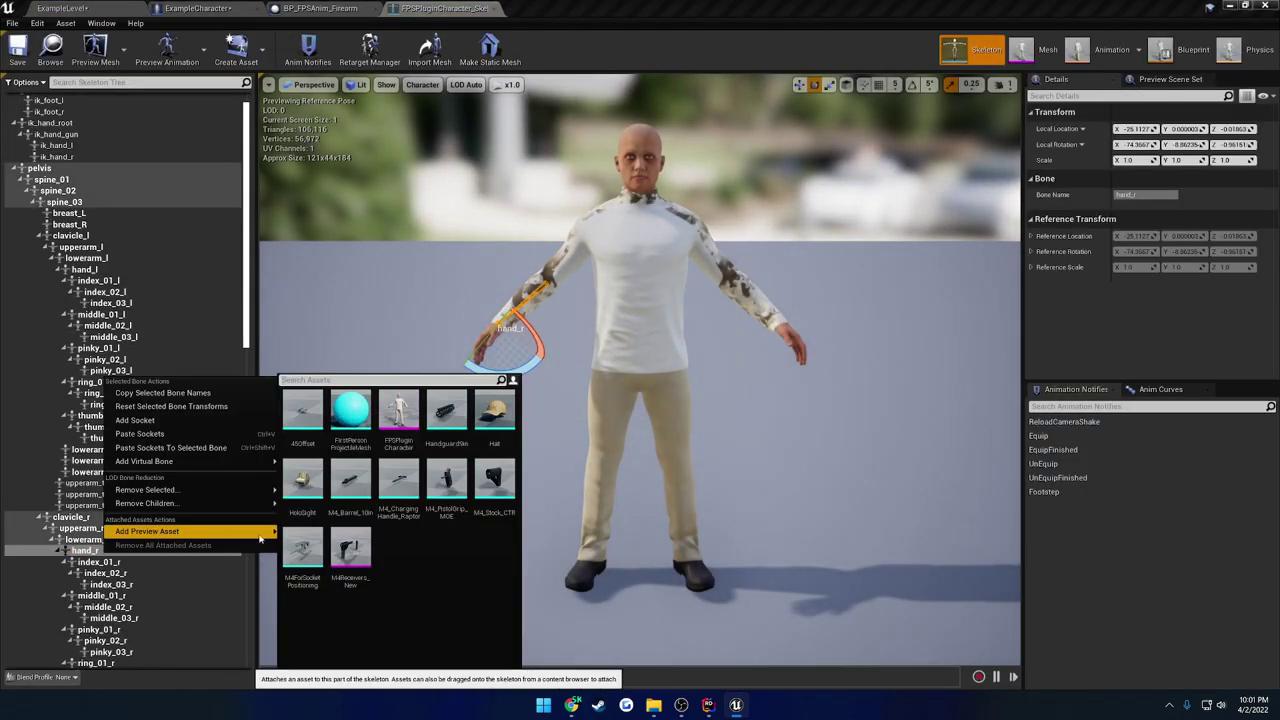
{"action": "left_click", "coordinate": [302, 548]}
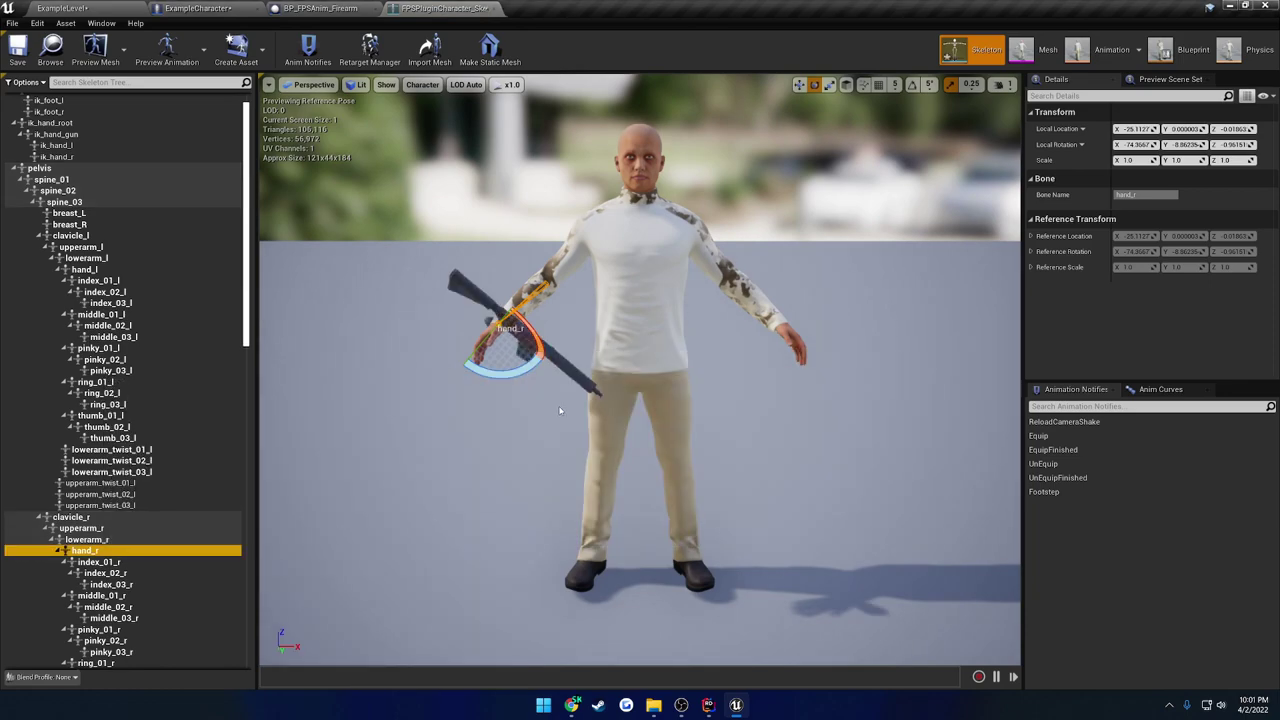
{"action": "key", "text": "f"}
{"action": "right_click_drag", "start_coordinate": [575, 408], "coordinate": [641, 403]}
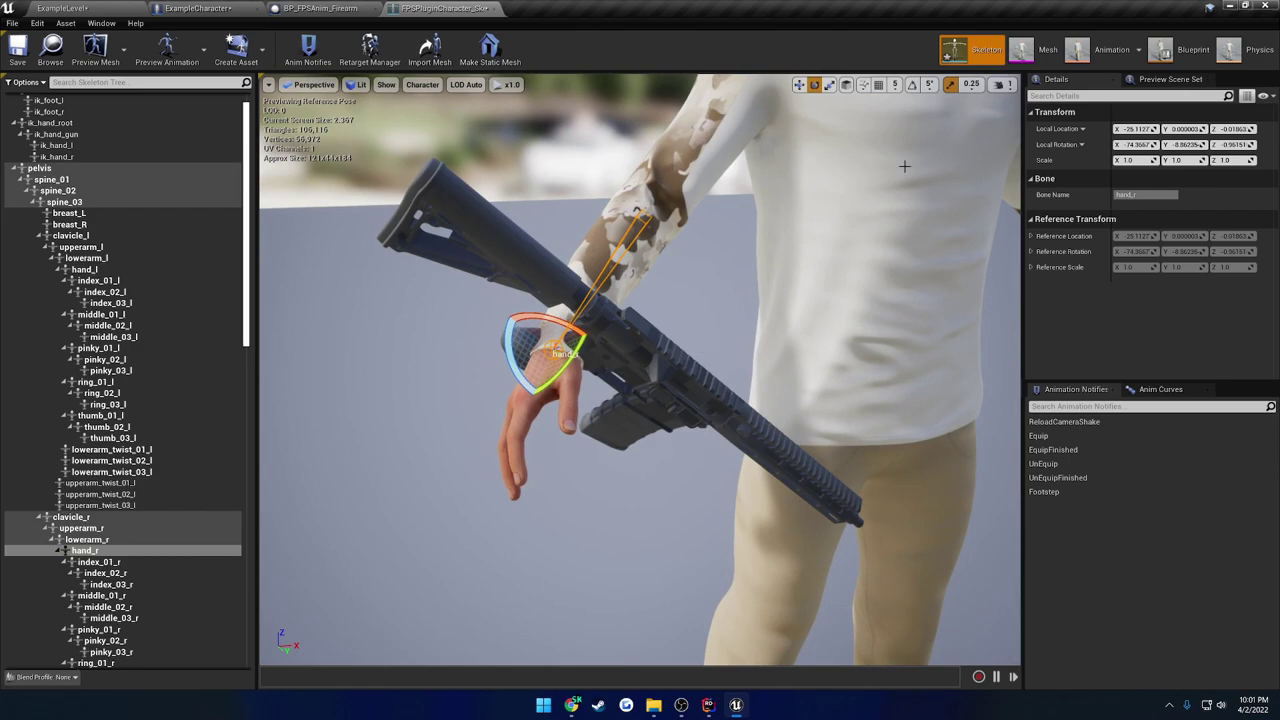
Open the M4_Arms_IdlePose animation and examine how the attached rifle lines up with the hands
{"action": "left_click", "coordinate": [1104, 49]}
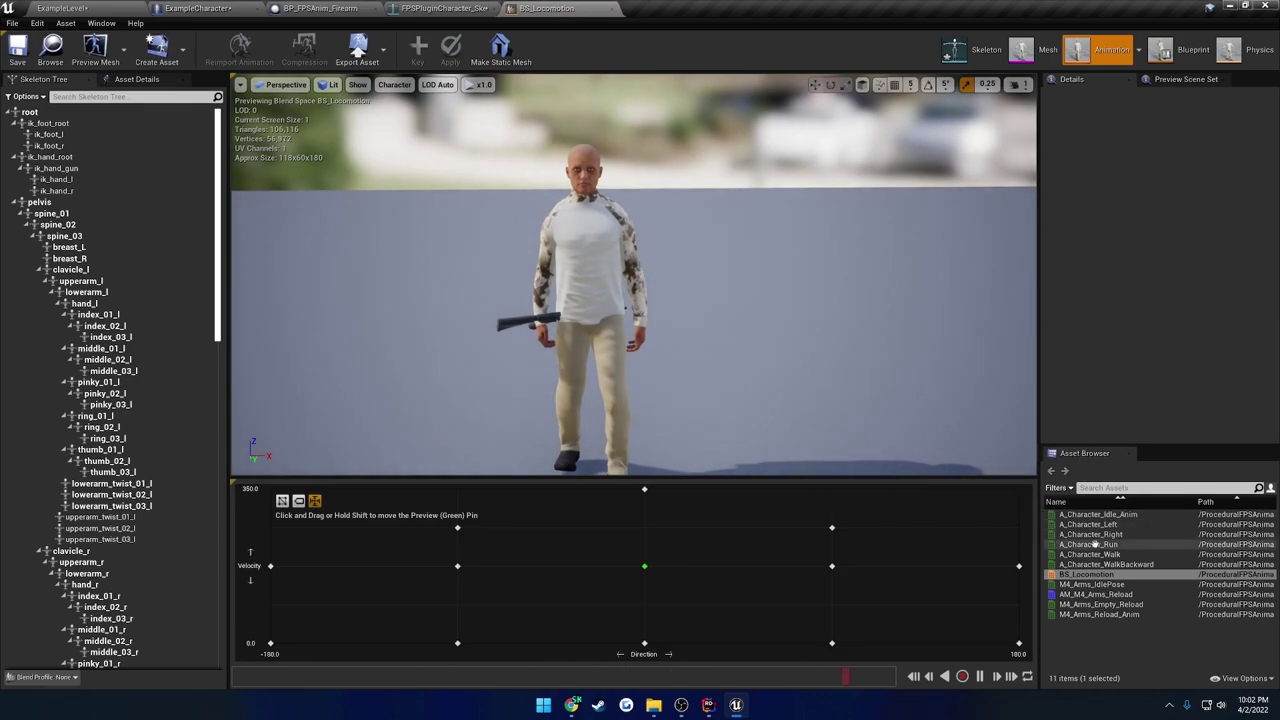
{"action": "double_click", "coordinate": [1091, 584]}
{"action": "right_click_drag", "start_coordinate": [735, 372], "coordinate": [790, 355]}
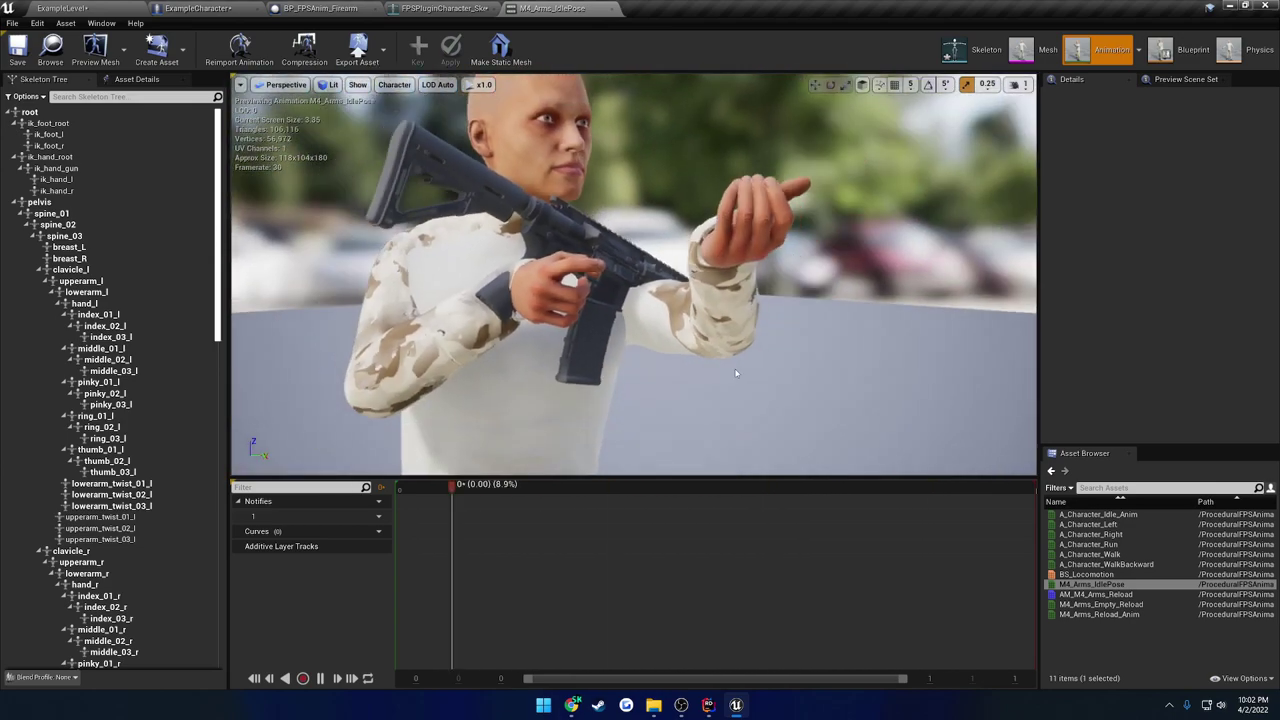
Run ExampleLevel, examine the character's grip on the rifle up close, and stop the play session
{"action": "left_click", "coordinate": [88, 8]}
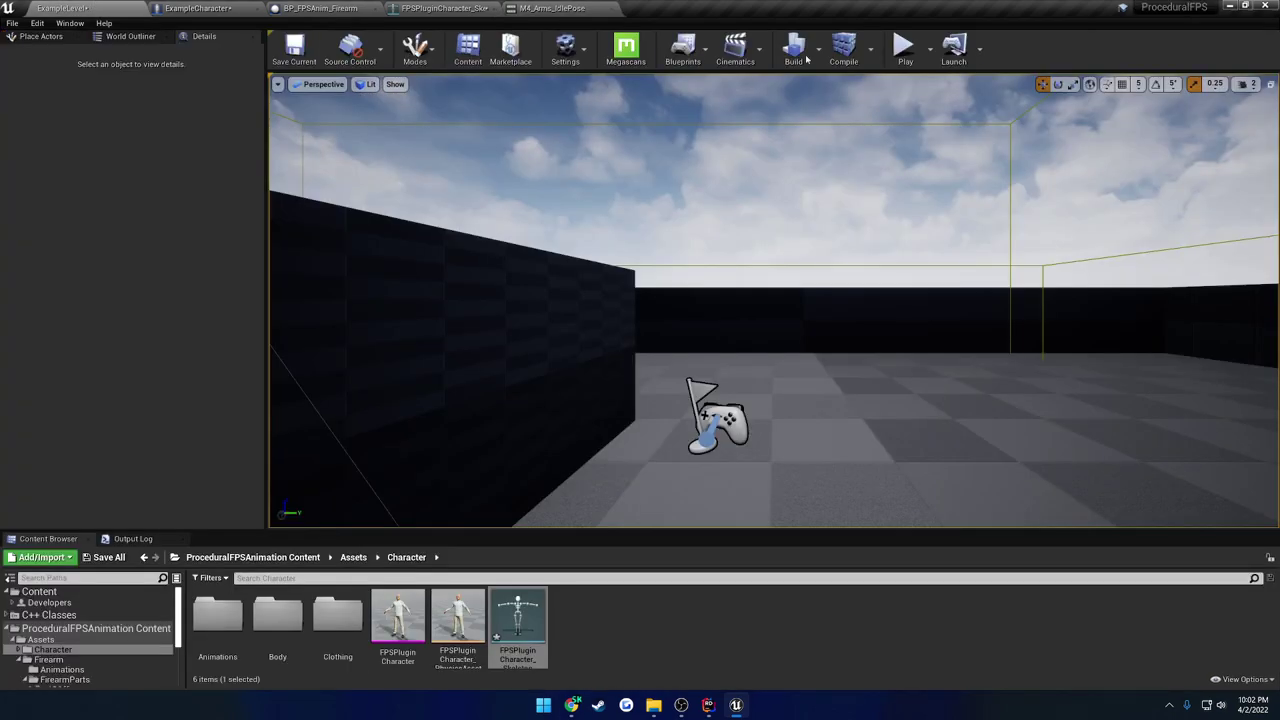
{"action": "left_click", "coordinate": [903, 47]}
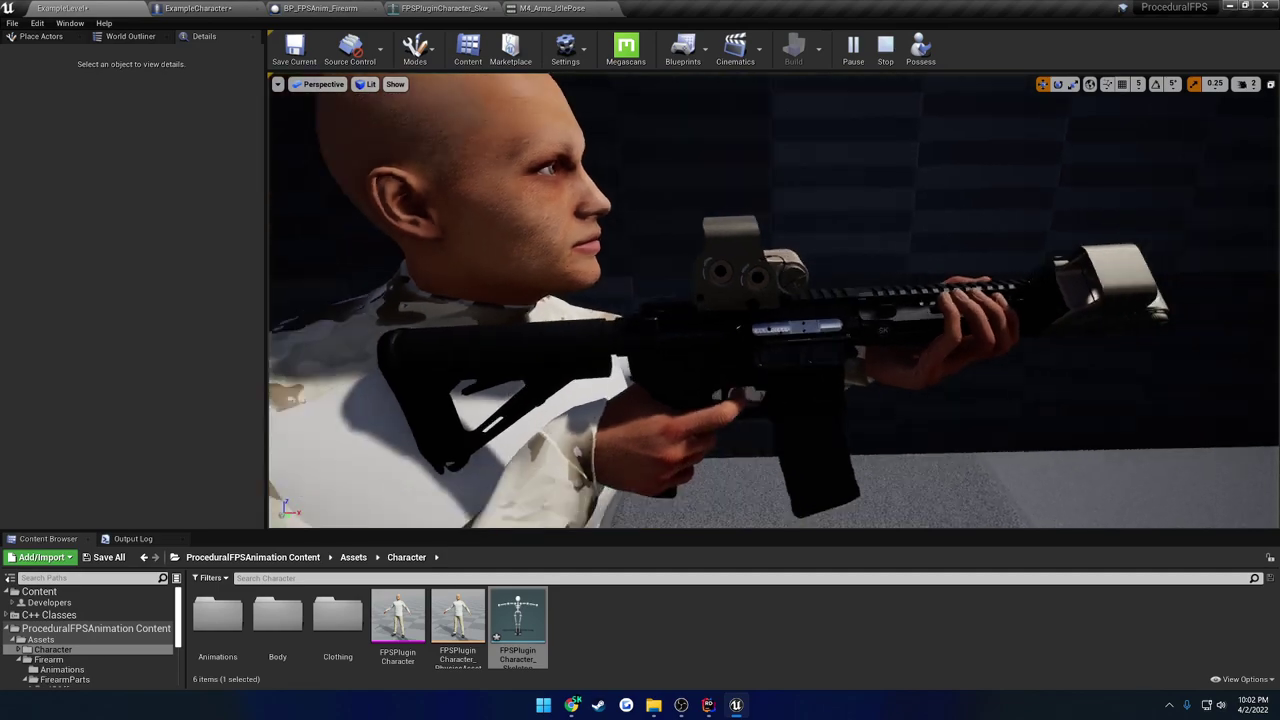
{"action": "mouse_move", "coordinate": [663, 130]}
{"action": "right_mouse_down"}
{"action": "mouse_move", "coordinate": [625, 115]}
{"action": "mouse_move", "coordinate": [650, 160]}
{"action": "mouse_move", "coordinate": [663, 130]}
{"action": "right_mouse_up"}
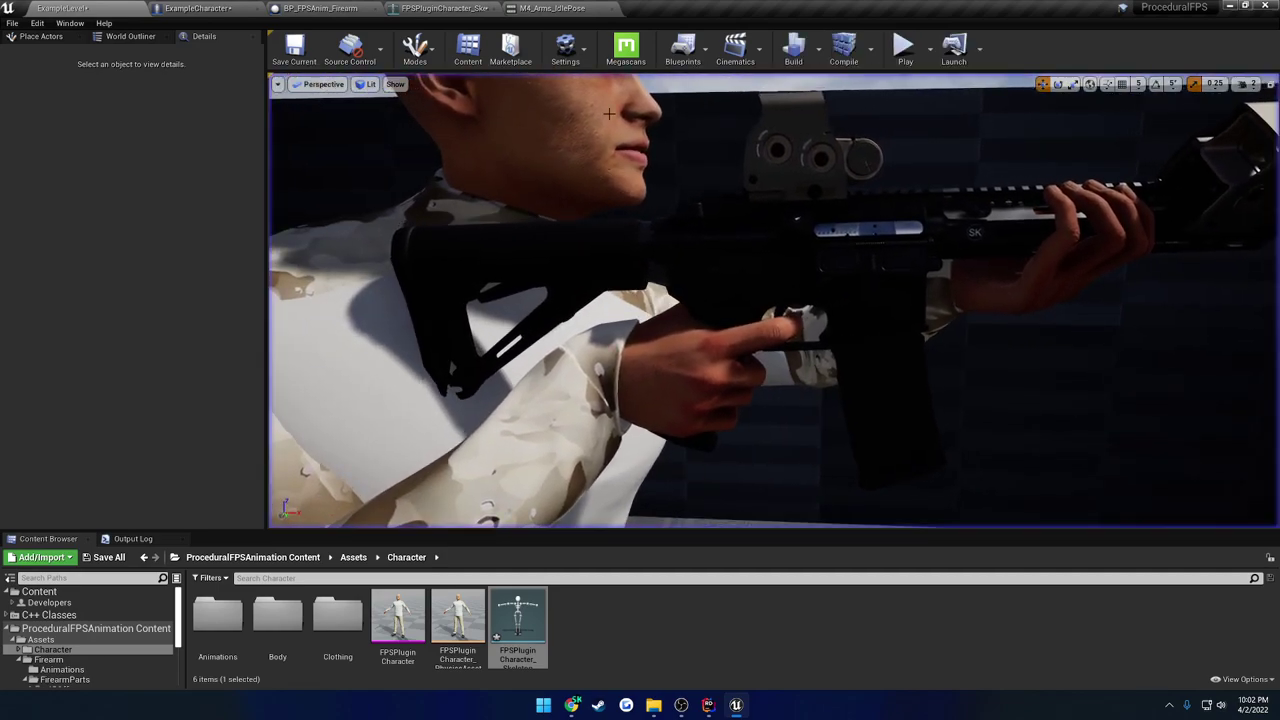
{"action": "key", "text": "Escape"}
Expand Grip Socket Offset in BP_FPSAnim_Firearm to examine its transform, and revisit the character skeleton before returning to the firearm blueprint
{"action": "left_click", "coordinate": [320, 8]}
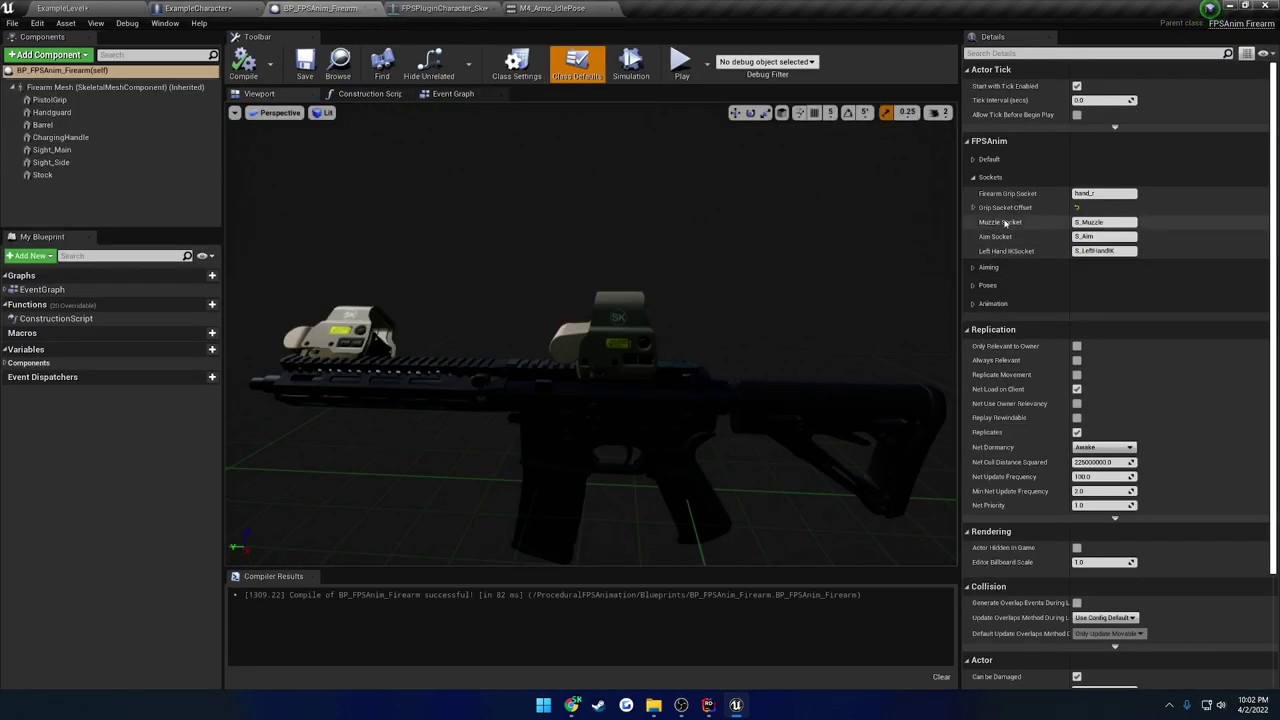
{"action": "left_click", "coordinate": [974, 207]}
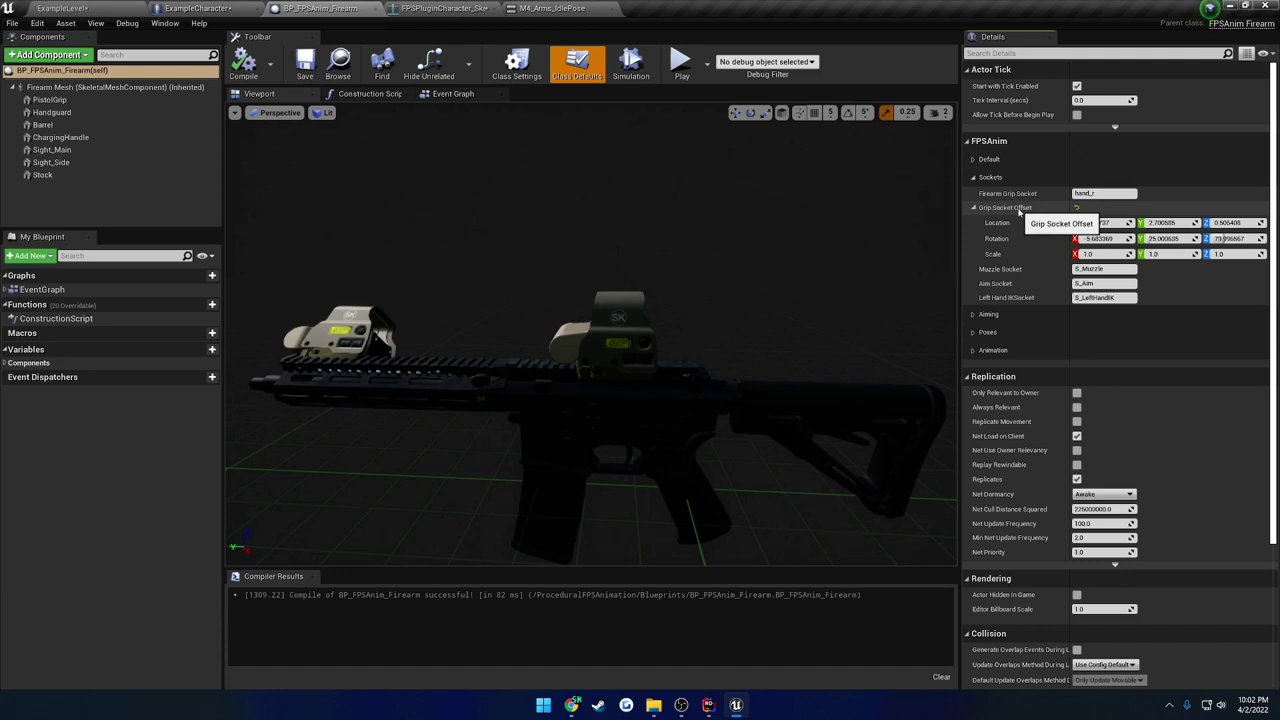
{"action": "left_click", "coordinate": [440, 8]}
{"action": "left_click", "coordinate": [318, 8]}
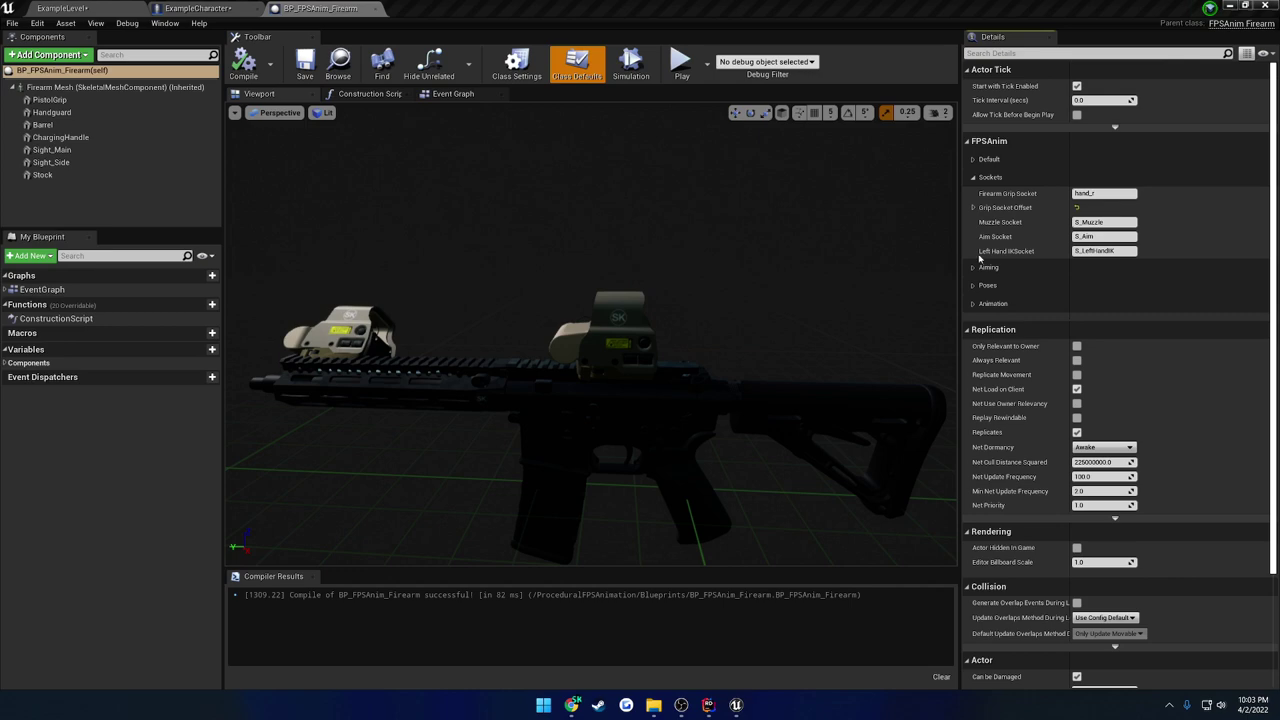
Examine the Muzzle Socket and Aim Socket names in the class defaults against the rifle's muzzle and sights
{"action": "left_click", "coordinate": [1118, 222]}
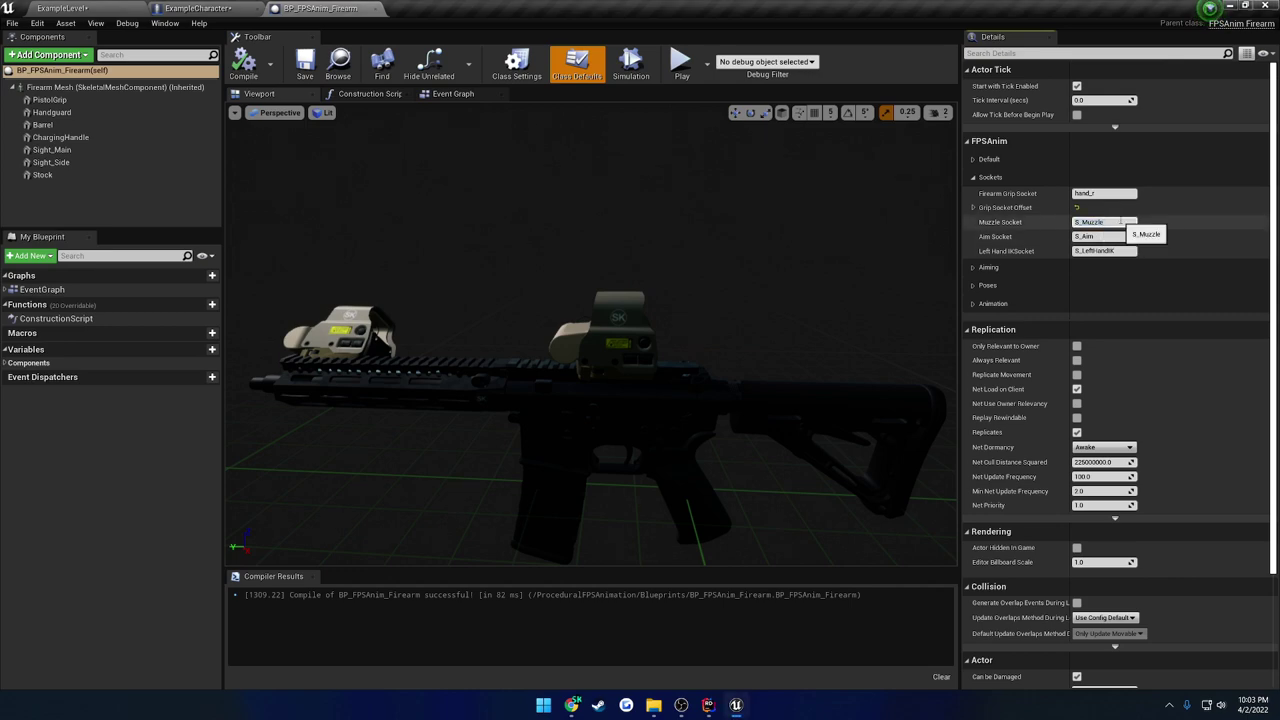
{"action": "right_click_drag", "start_coordinate": [820, 351], "coordinate": [700, 360]}
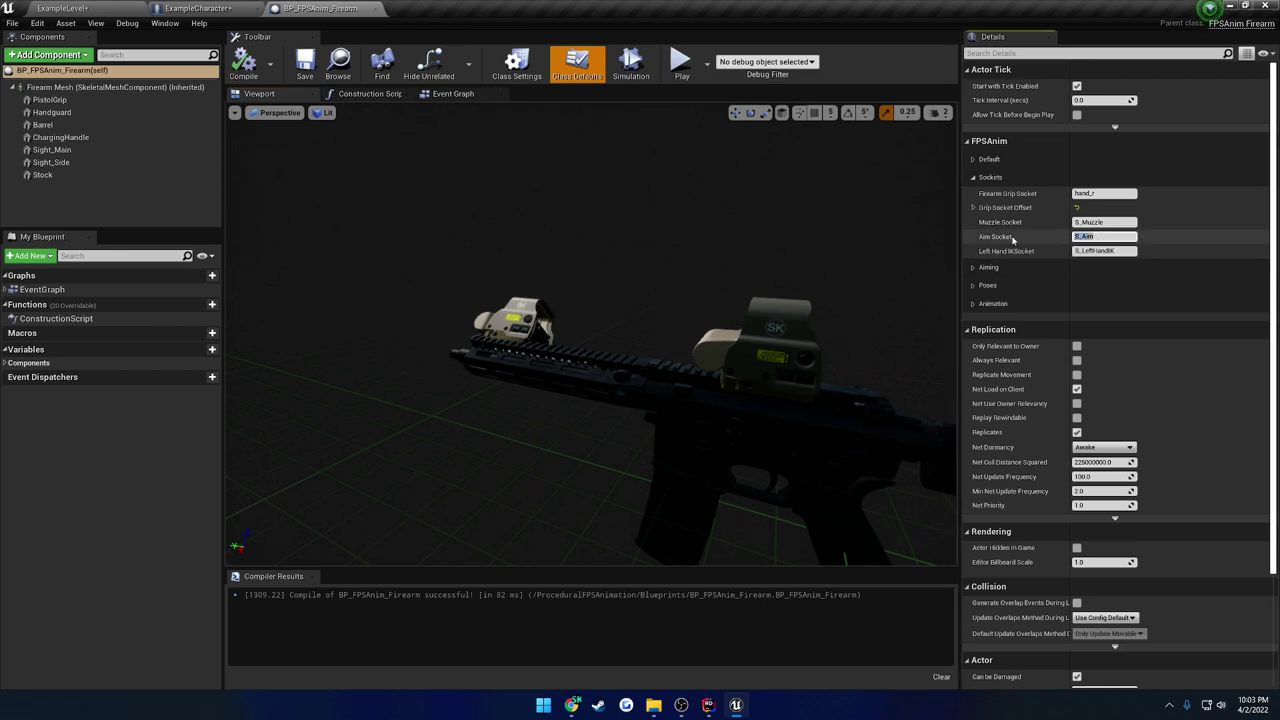
{"action": "right_click_drag", "start_coordinate": [874, 278], "coordinate": [975, 281]}
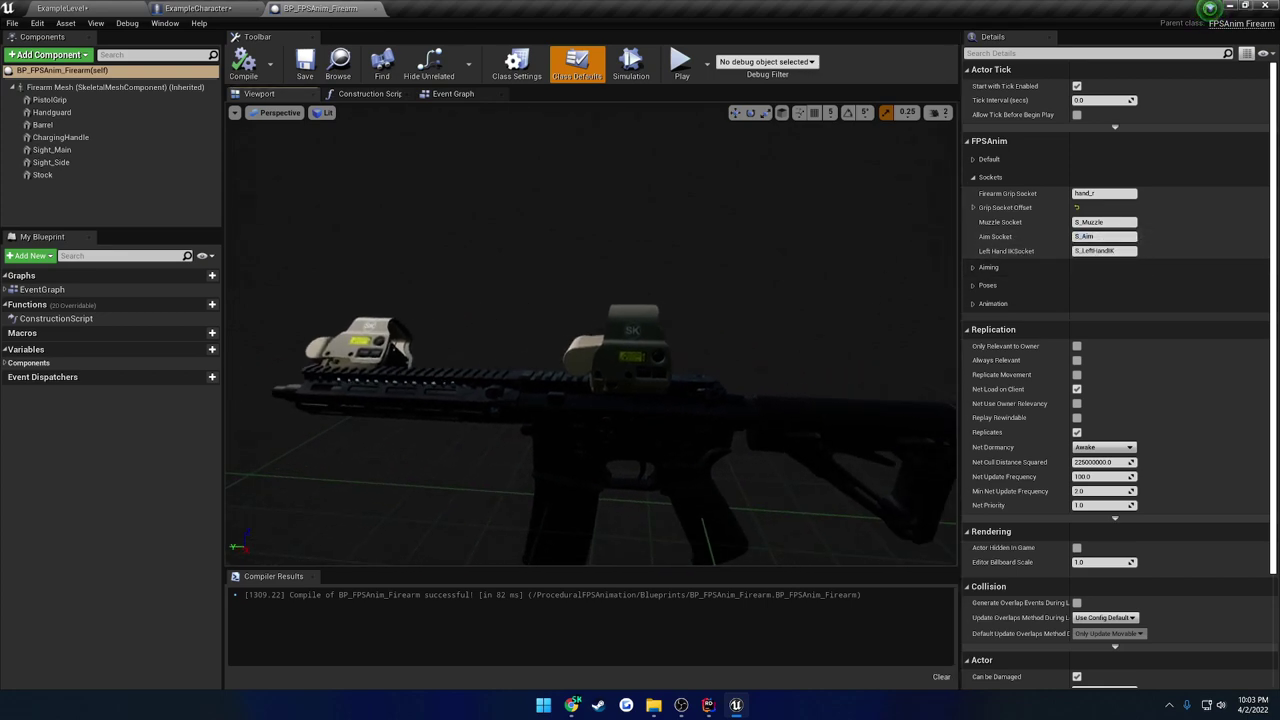
Locate the Firearm Mesh's skeletal mesh asset, open M4Receivers_Skeleton to examine its S_Aim socket, and close the skeleton
{"action": "left_click", "coordinate": [620, 420]}
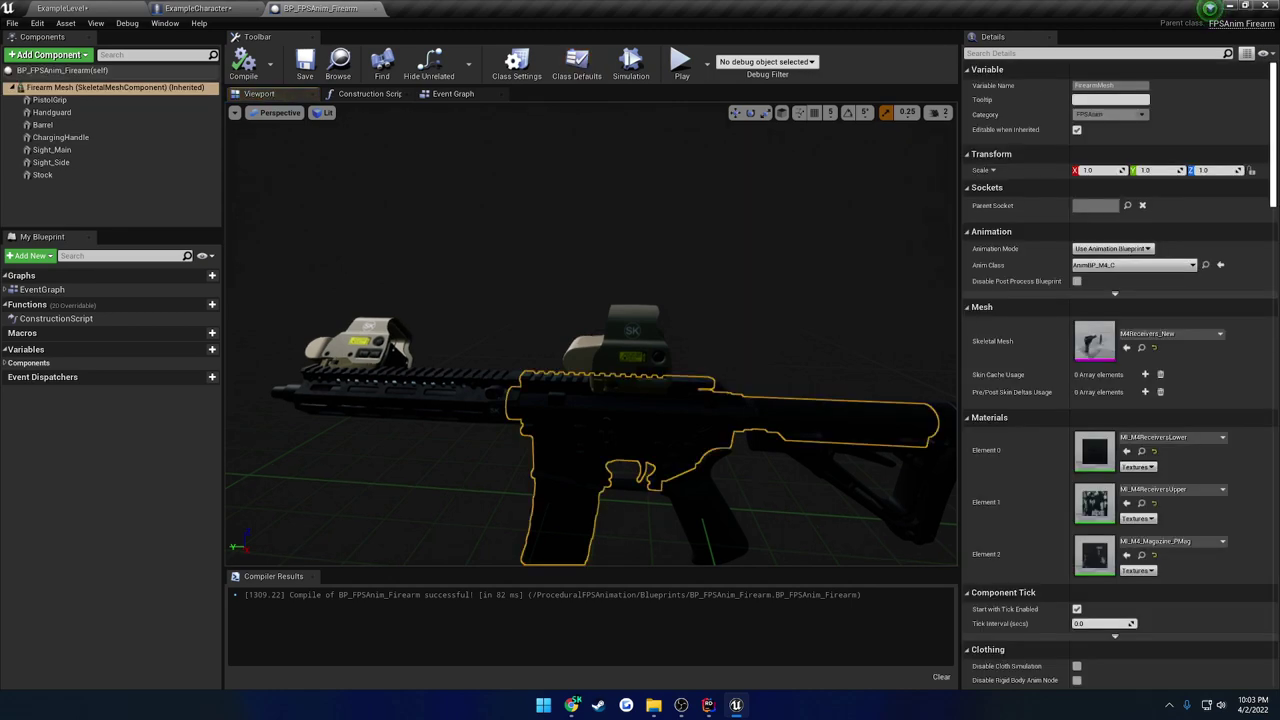
{"action": "left_click", "coordinate": [1141, 347]}
{"action": "left_click", "coordinate": [697, 610]}
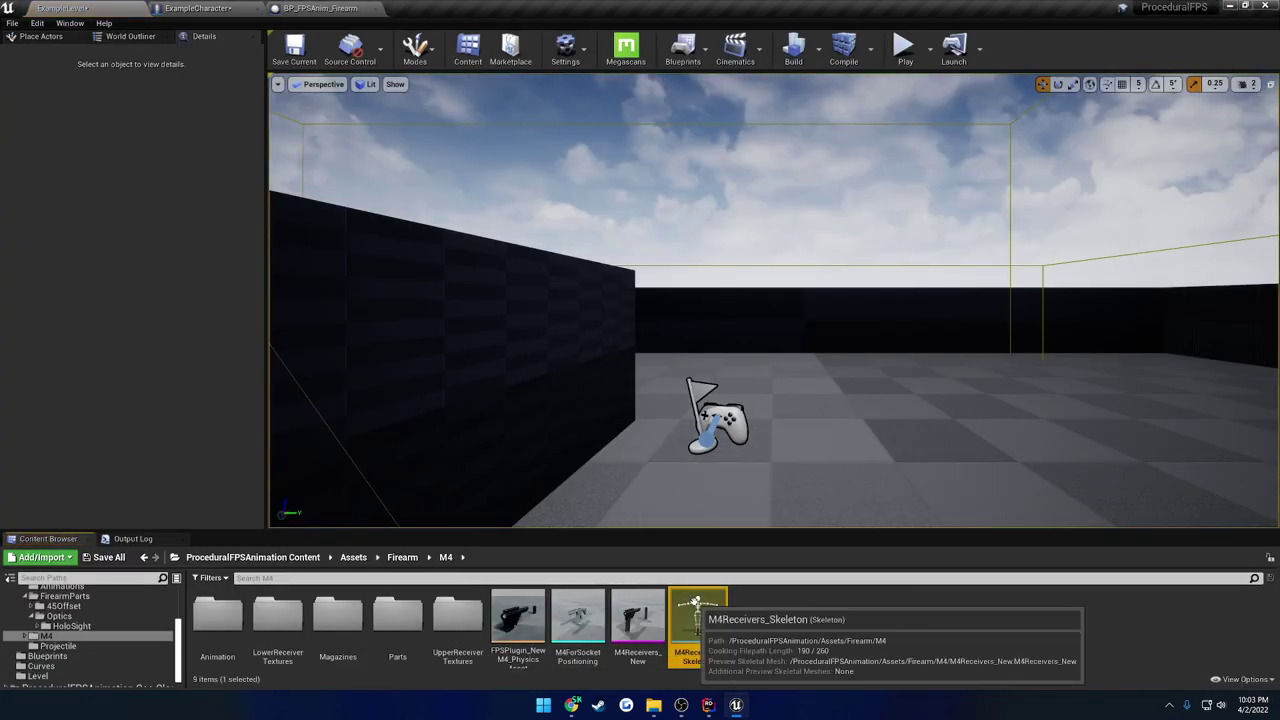
{"action": "double_click", "coordinate": [697, 610]}
{"action": "left_click", "coordinate": [45, 220]}
{"action": "right_click_drag", "start_coordinate": [560, 300], "coordinate": [648, 320]}
{"action": "left_click_drag", "start_coordinate": [649, 321], "coordinate": [661, 321]}
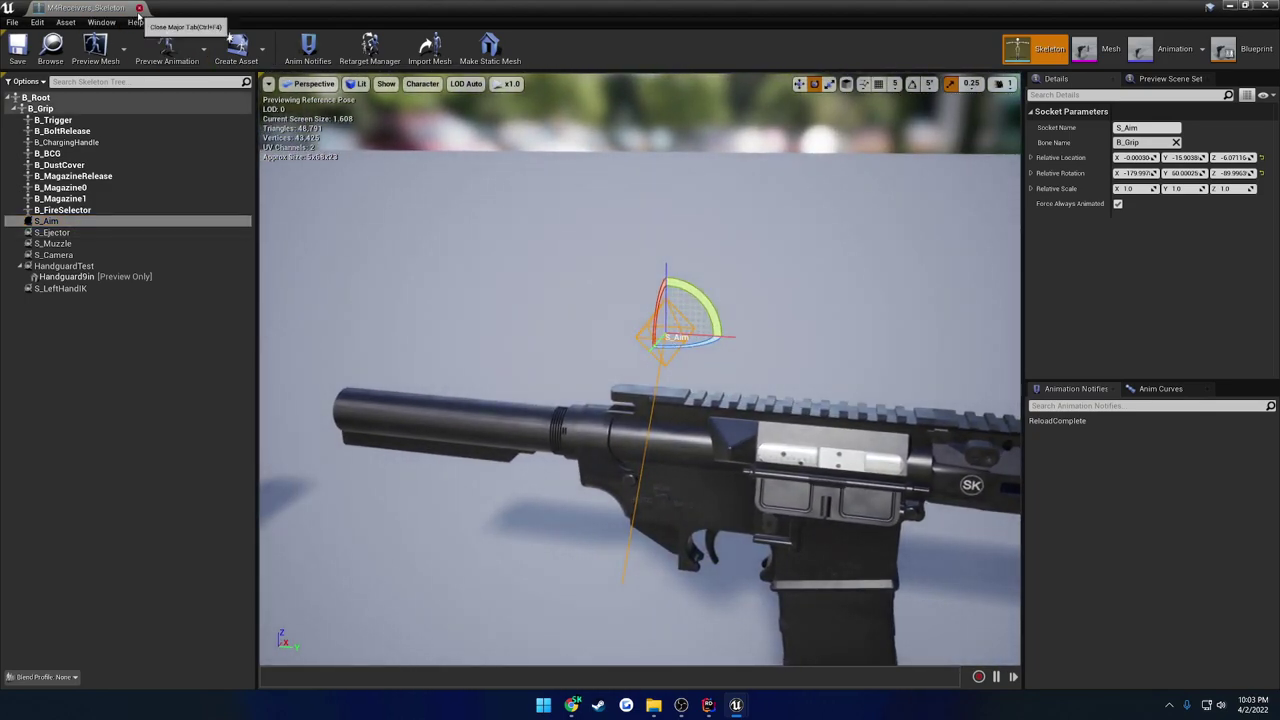
{"action": "left_click", "coordinate": [139, 8]}
Open the HoloSight static mesh used by Sight_Side, examine its S_Aim socket, and close the mesh
{"action": "left_click", "coordinate": [320, 8]}
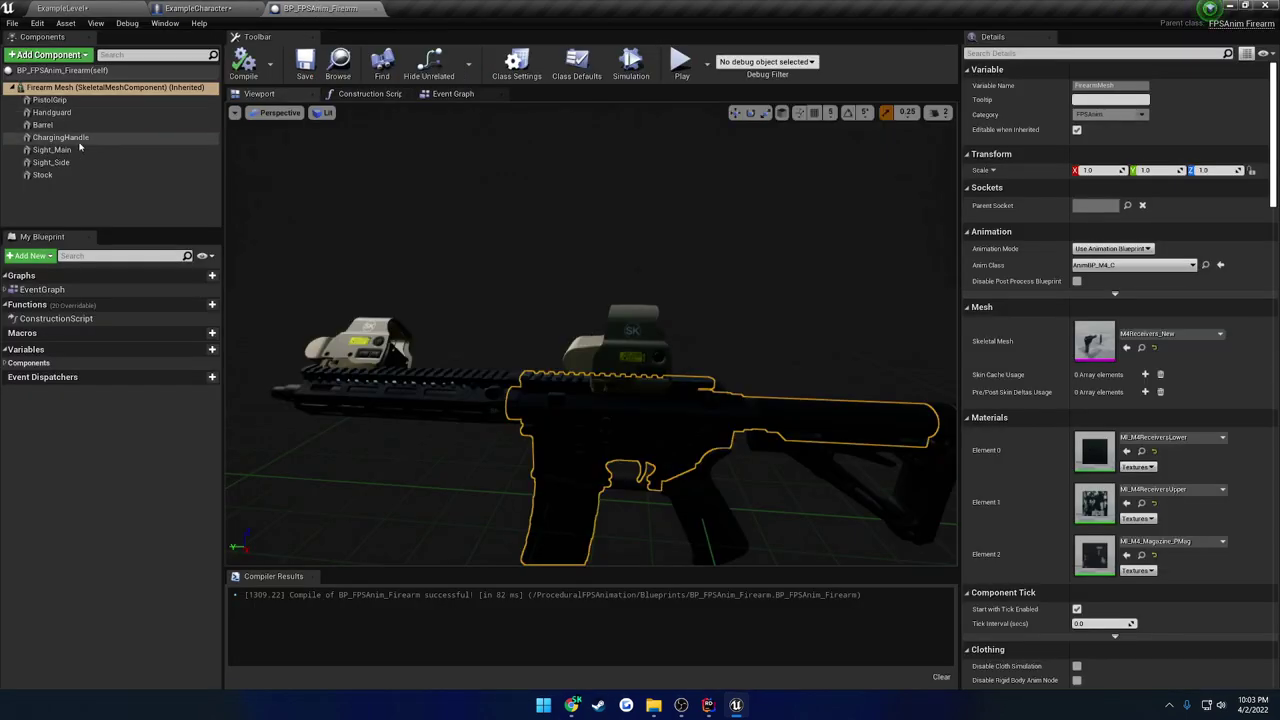
{"action": "left_click", "coordinate": [80, 149]}
{"action": "left_click", "coordinate": [83, 162]}
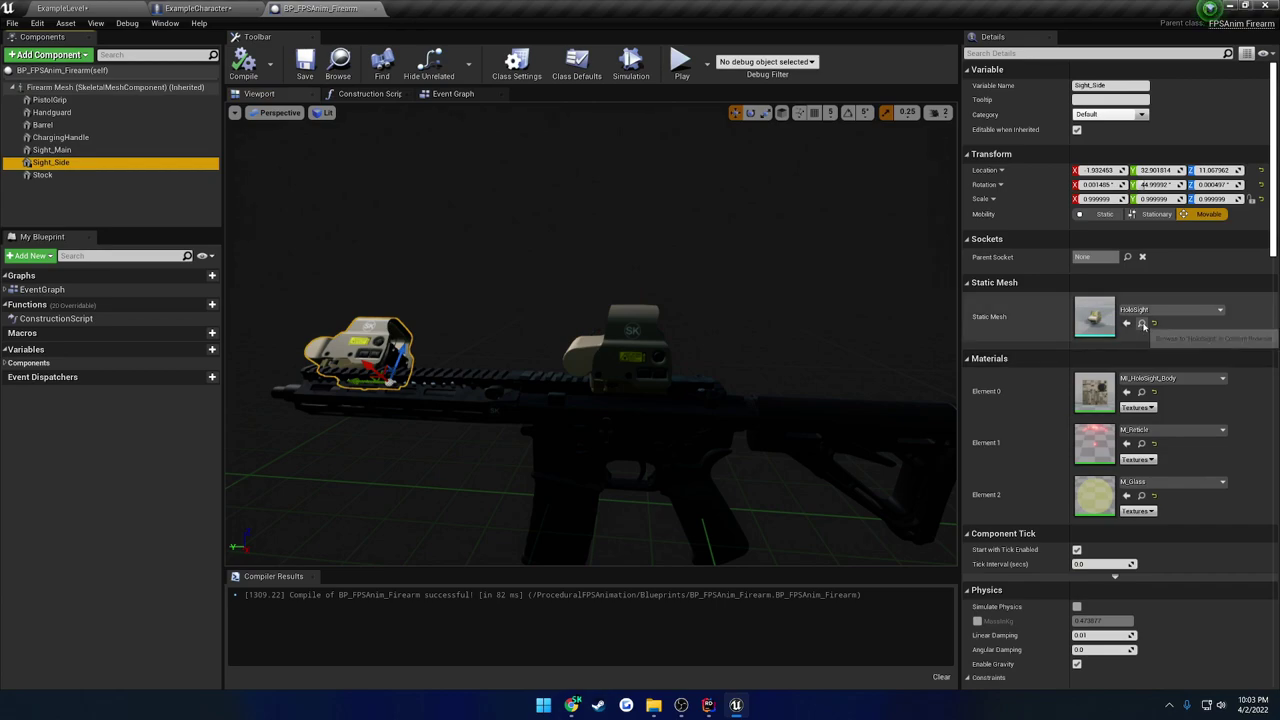
{"action": "left_click", "coordinate": [1127, 322]}
{"action": "double_click", "coordinate": [278, 612]}
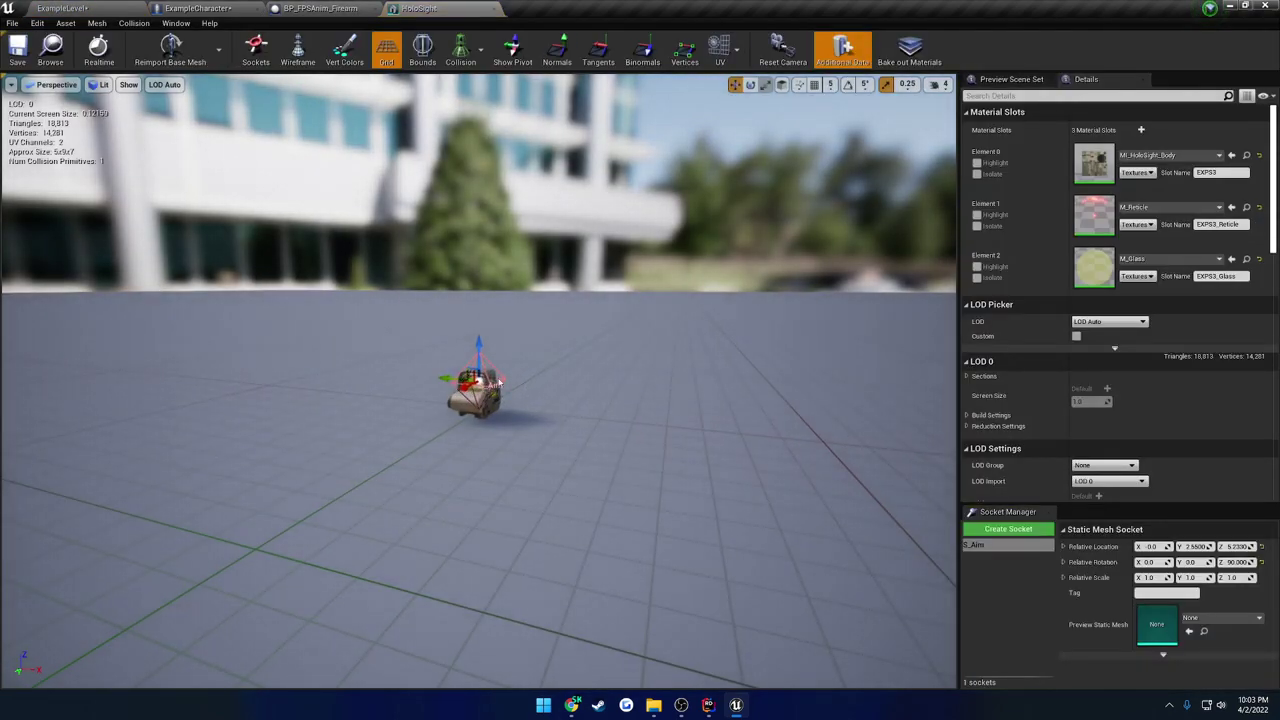
{"action": "left_click", "coordinate": [491, 8]}
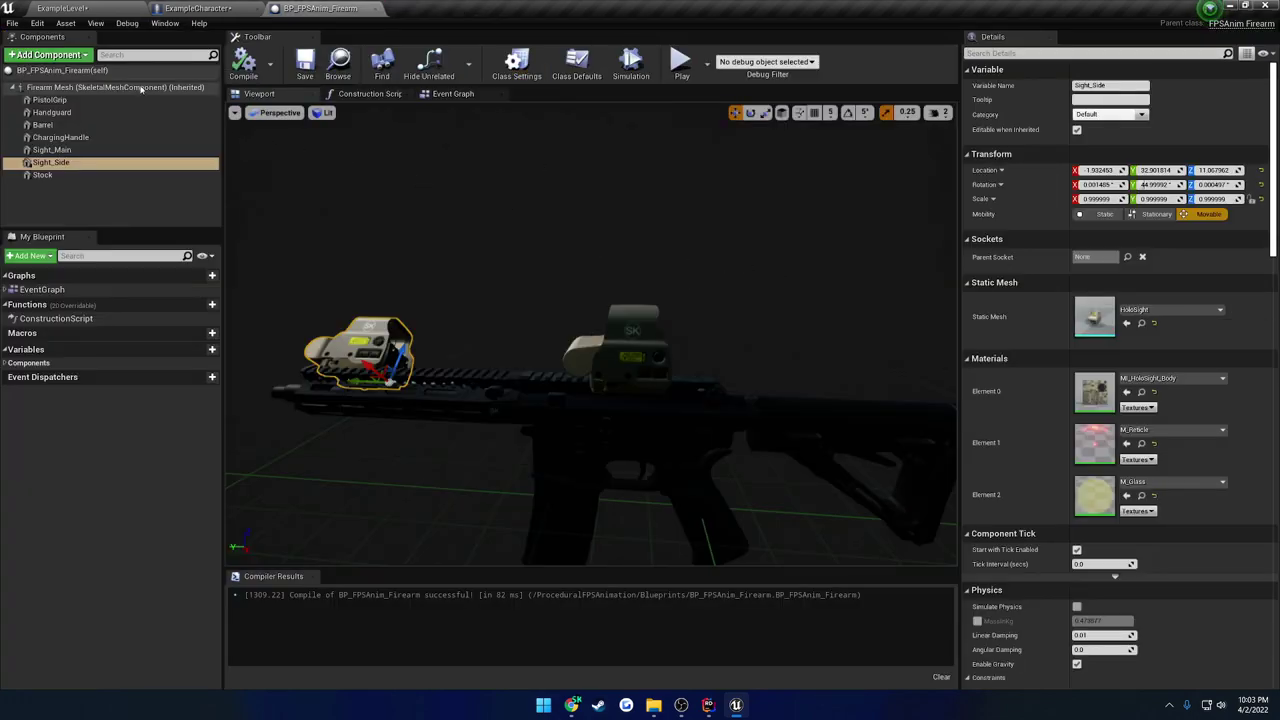
Review the Aim Socket and Left Hand IKSocket values in the firearm's class defaults, collapse Sockets and expand Aiming
{"action": "left_click", "coordinate": [577, 65]}
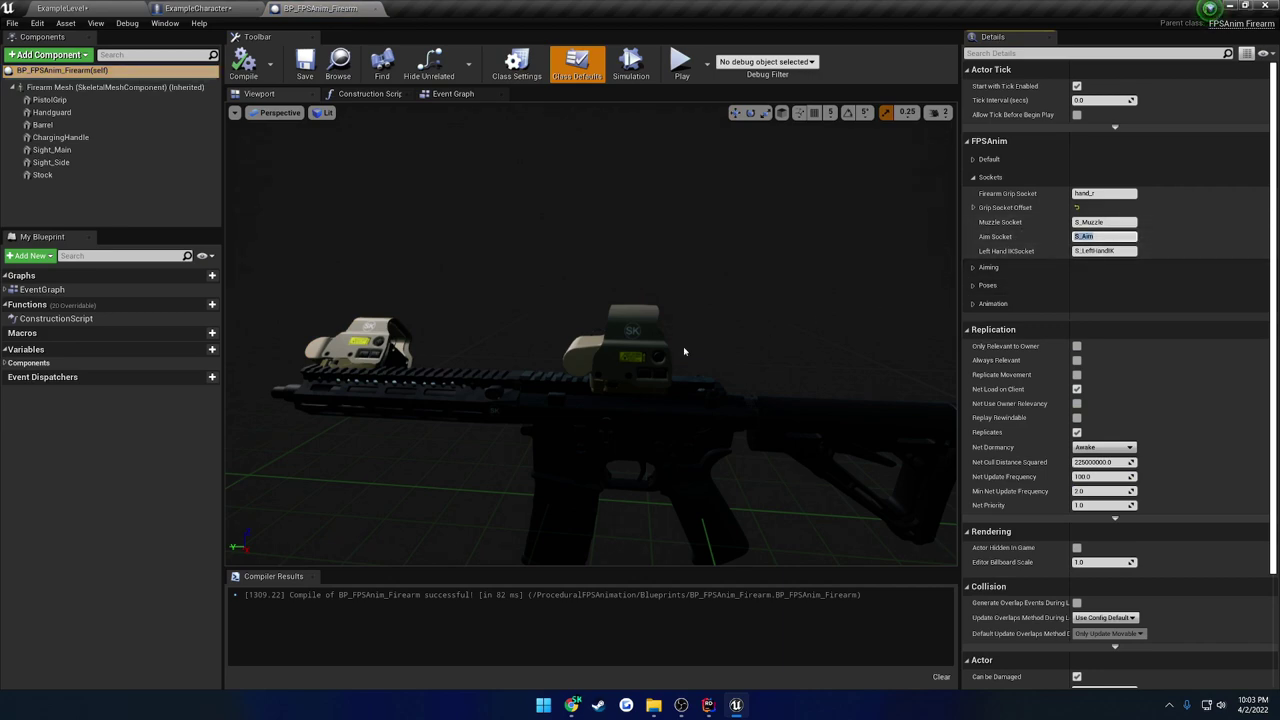
{"action": "left_click", "coordinate": [372, 338]}
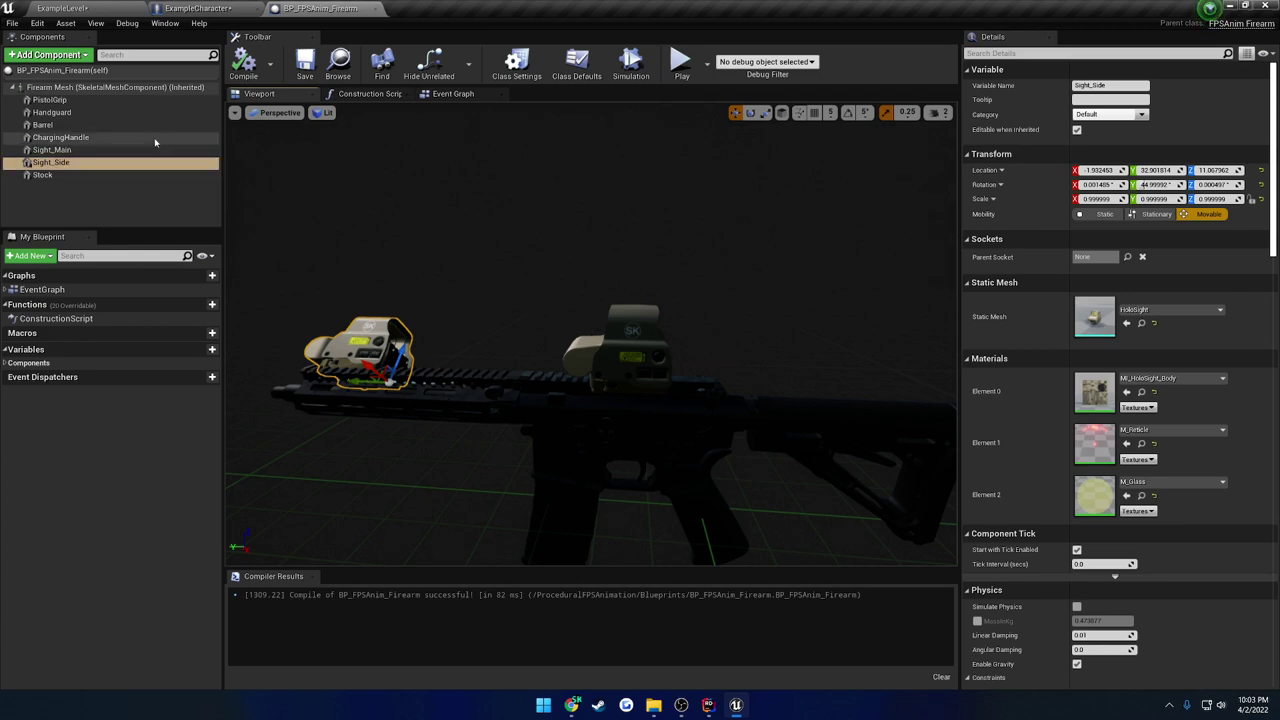
{"action": "left_click", "coordinate": [98, 71]}
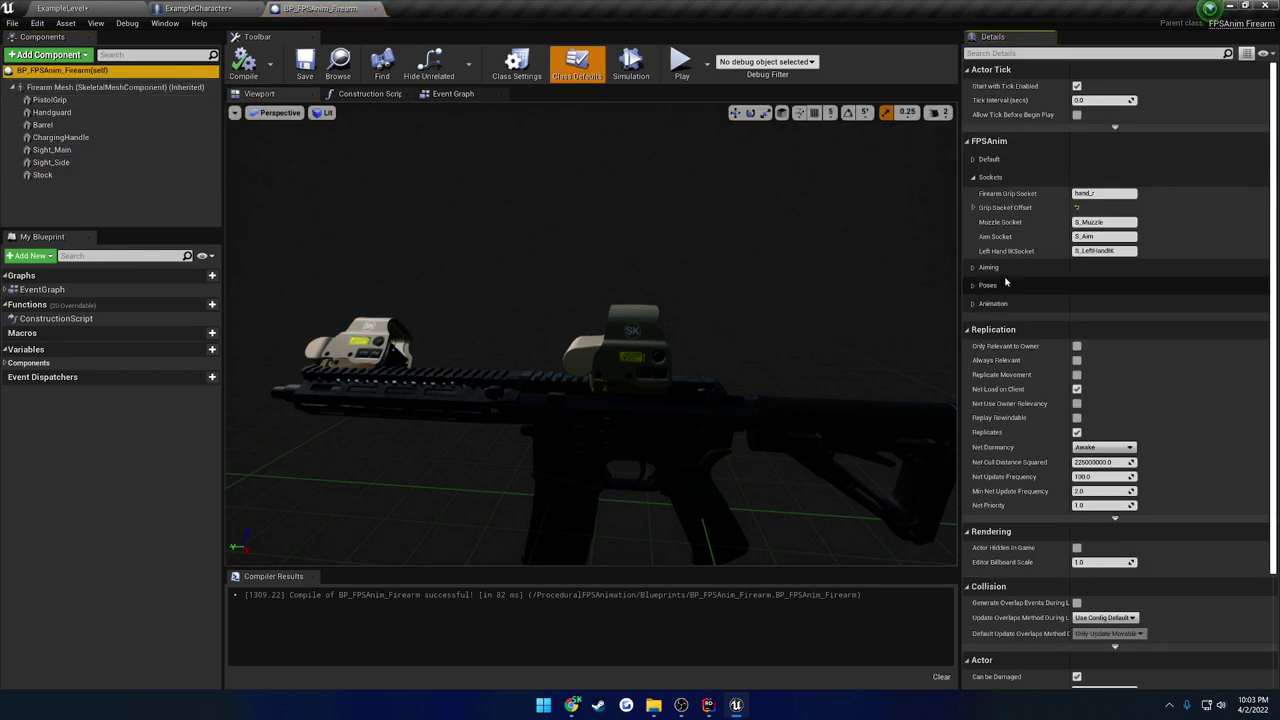
{"action": "left_click", "coordinate": [1100, 251]}
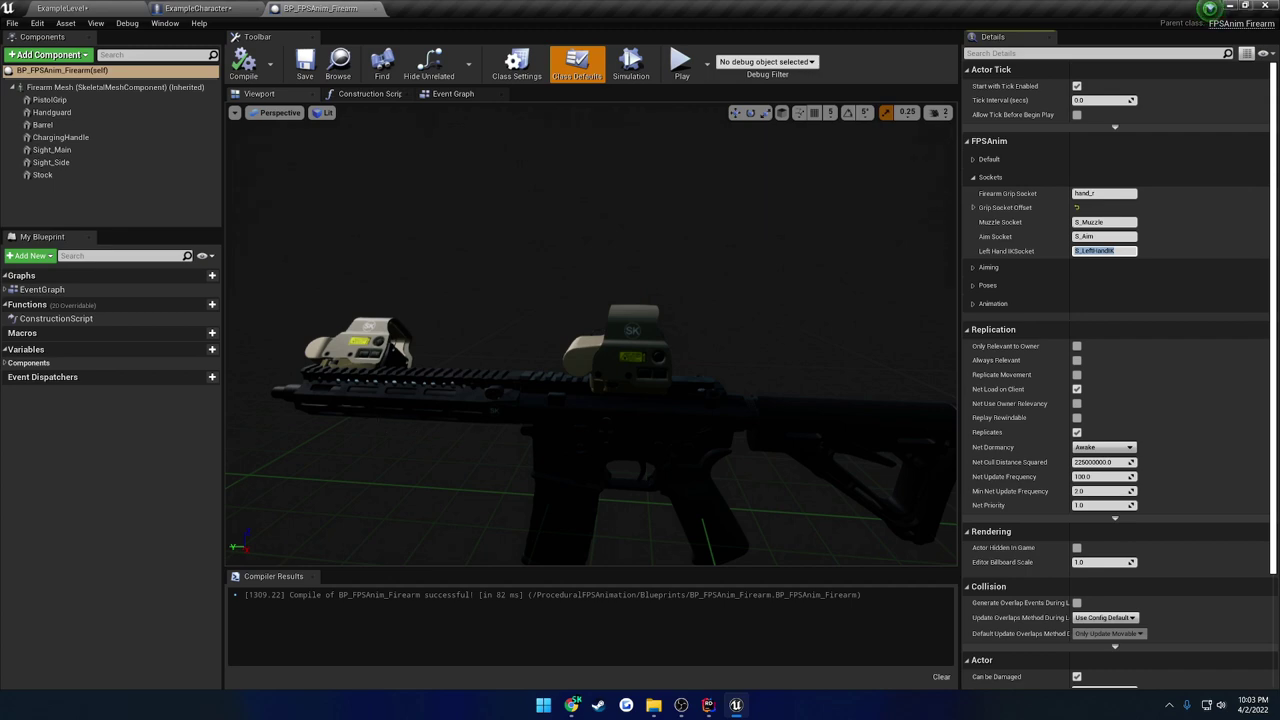
{"action": "left_click", "coordinate": [973, 178]}
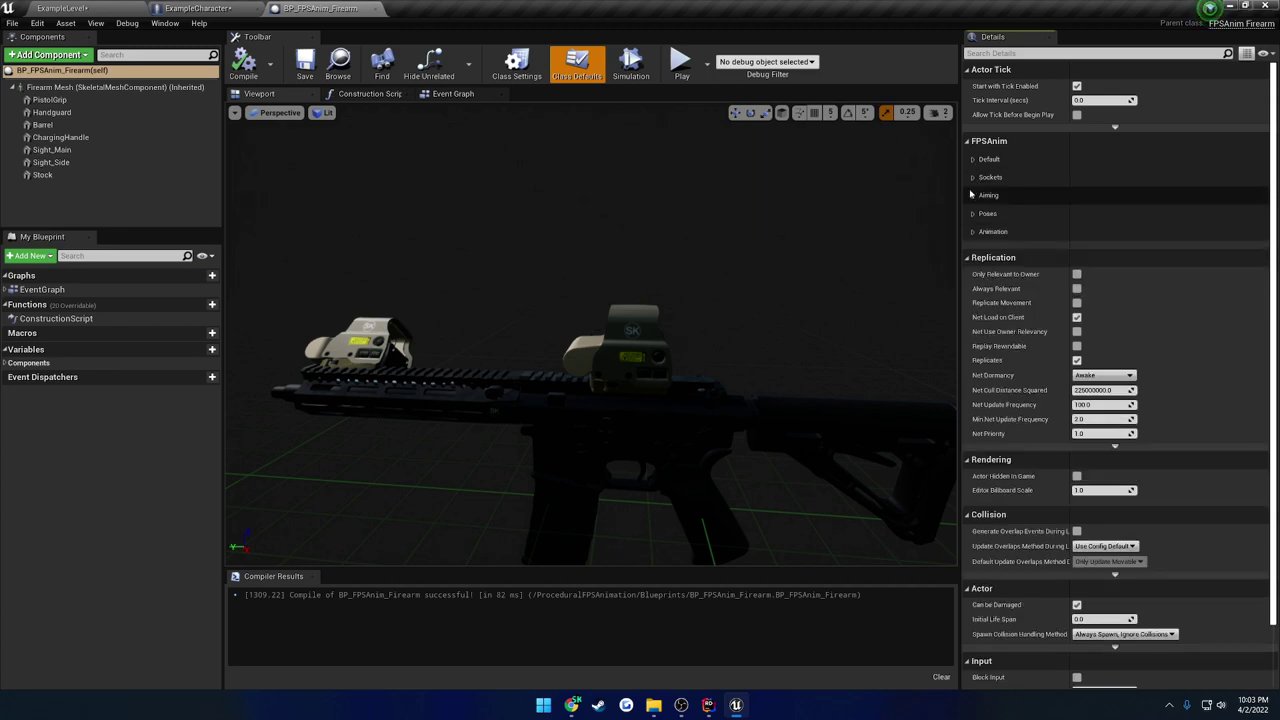
{"action": "left_click", "coordinate": [973, 195]}
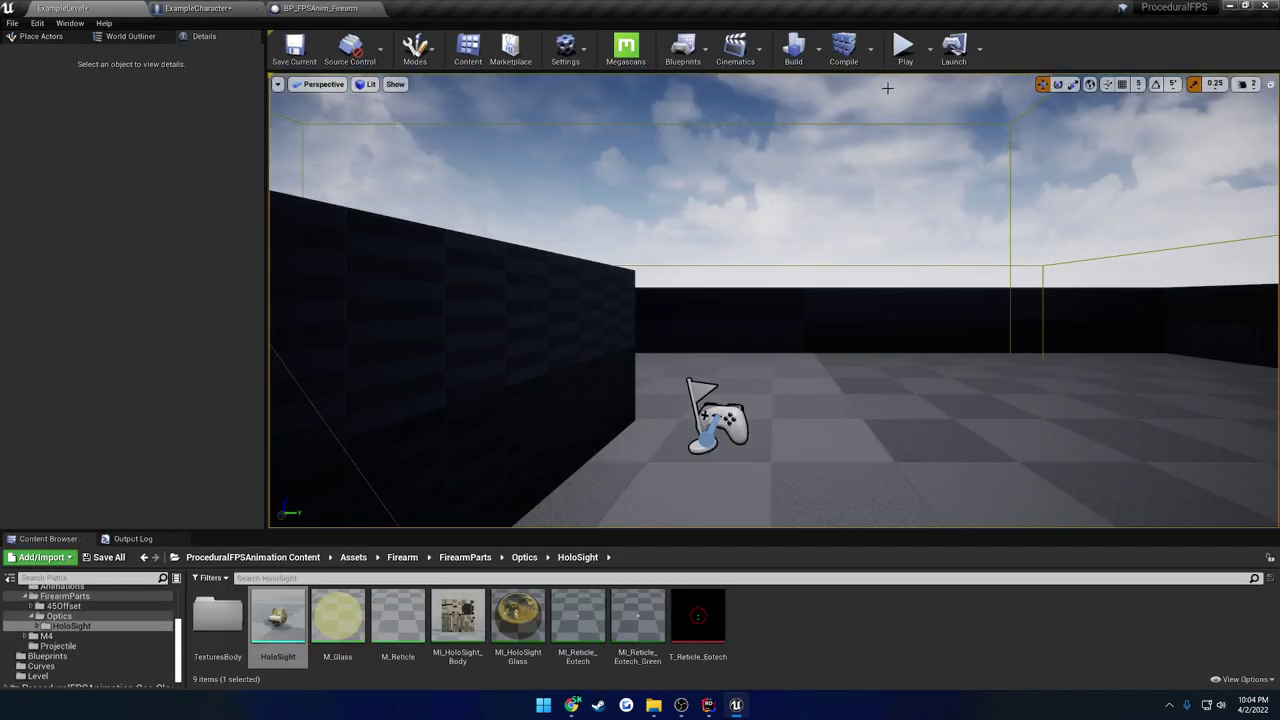
Run ExampleLevel in new editor windows, aim the client's rifle while watching its shoulder position in the server preview, and stop
{"action": "left_click", "coordinate": [926, 58]}
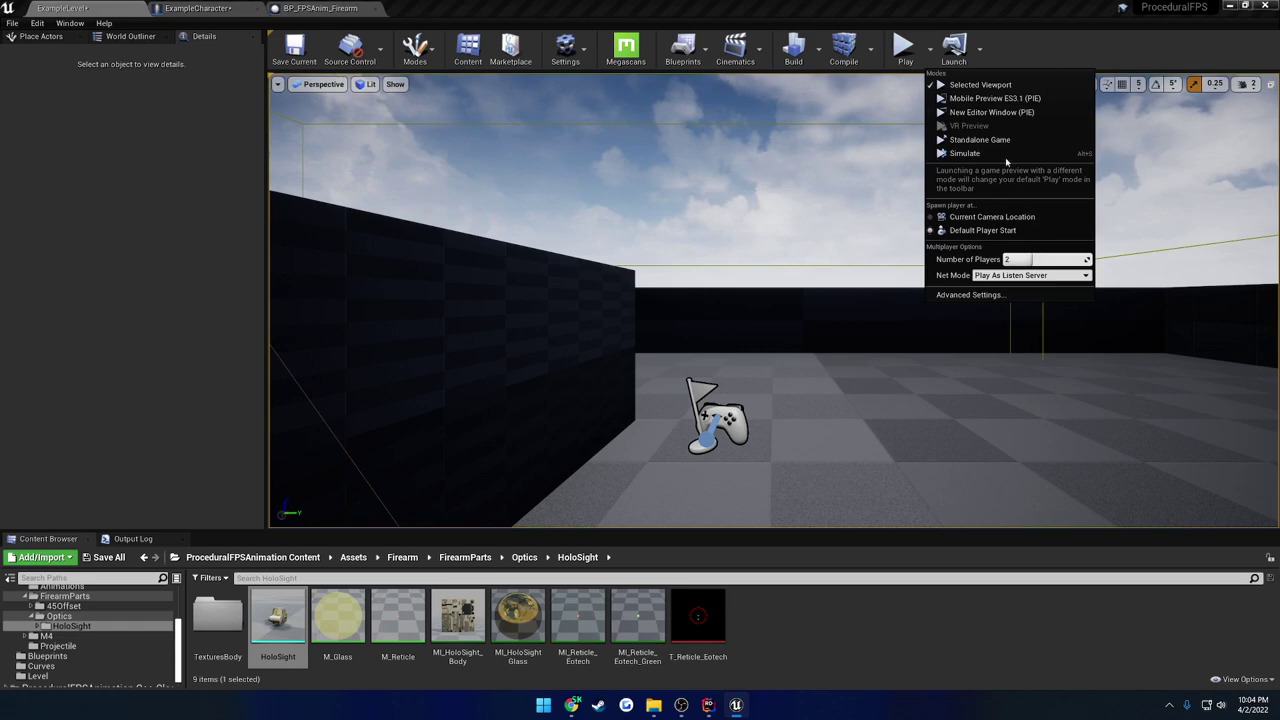
{"action": "left_click", "coordinate": [991, 112]}
{"action": "left_click_drag", "start_coordinate": [744, 103], "coordinate": [878, 133]}
{"action": "left_click", "coordinate": [295, 266]}
{"action": "key", "text": "w"}
{"action": "right_click", "coordinate": [295, 266]}
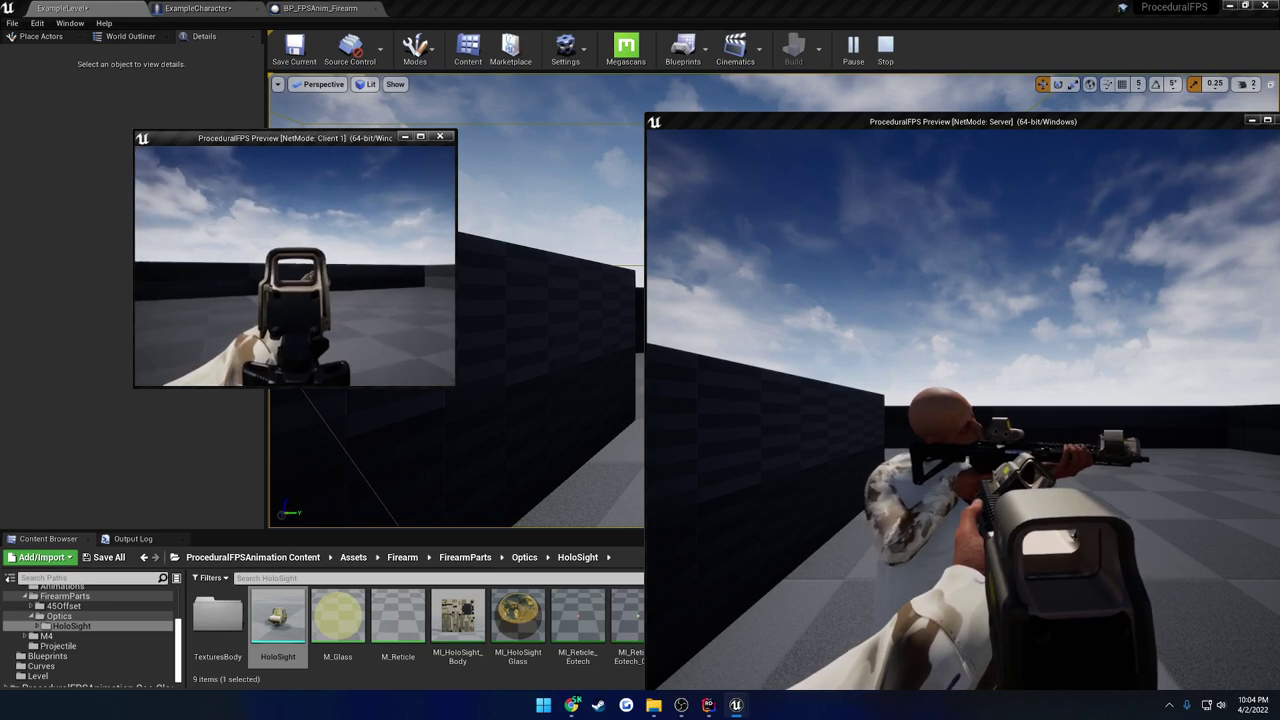
{"action": "right_click", "coordinate": [295, 266]}
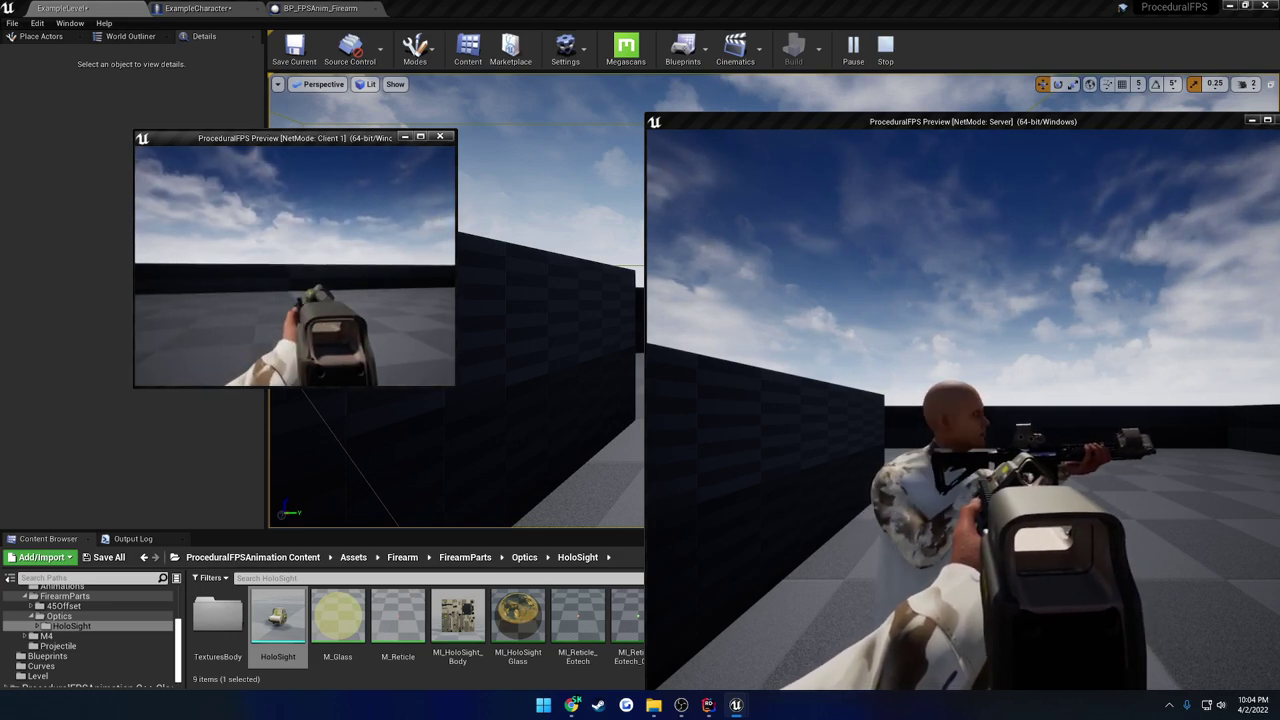
{"action": "right_click", "coordinate": [295, 266]}
{"action": "key", "text": "Escape"}
Set the firearm's Shoulder Stock Offset Z to 5.0 and compile BP_FPSAnim_Firearm
{"action": "left_click", "coordinate": [325, 8]}
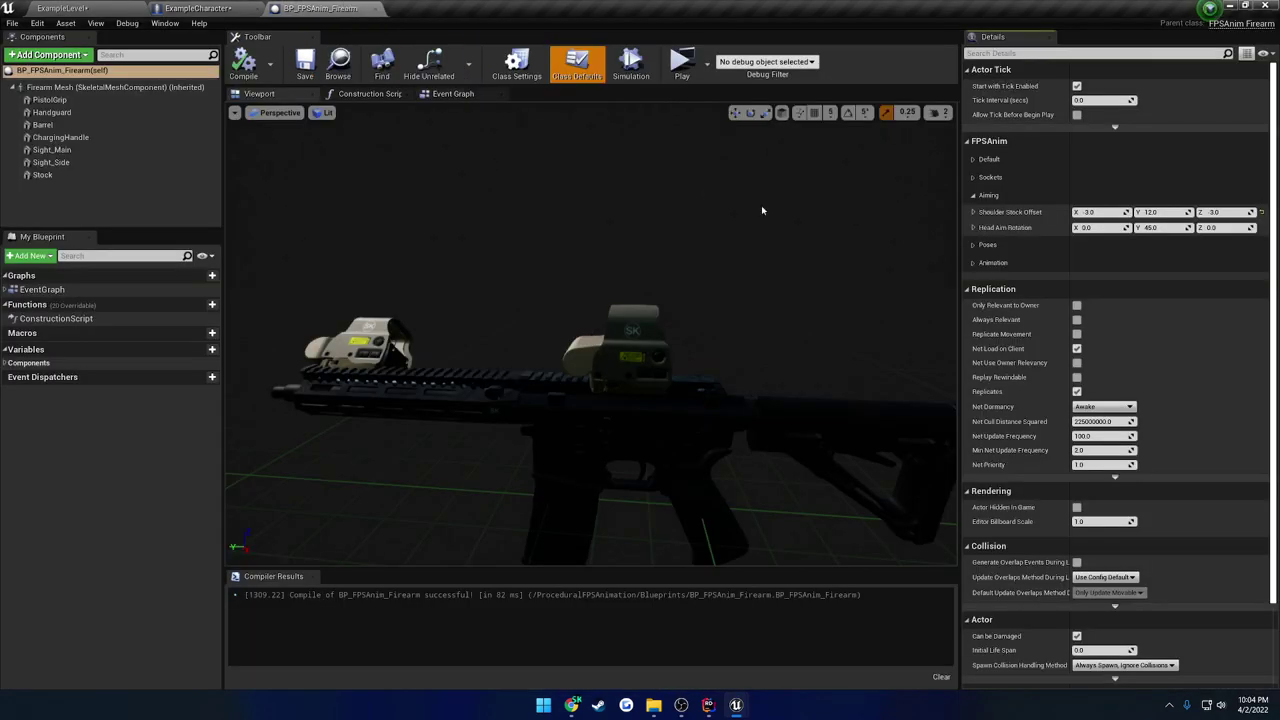
{"action": "left_click", "coordinate": [1226, 212]}
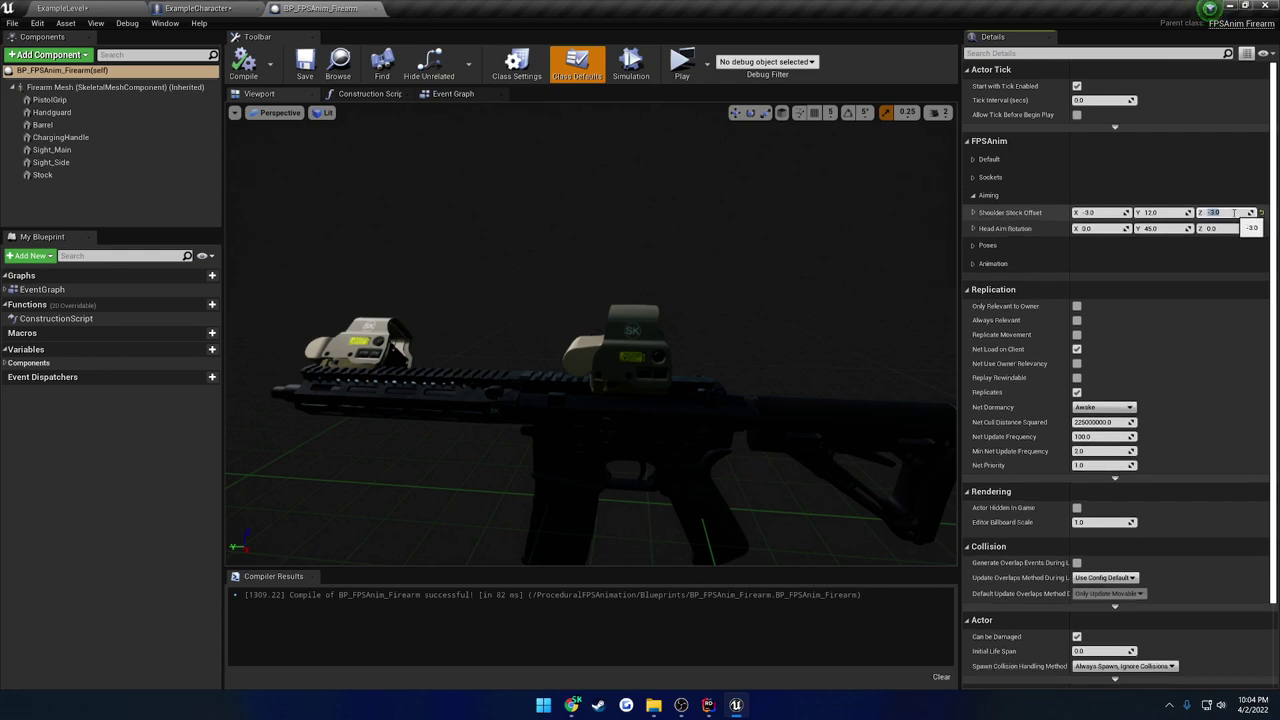
{"action": "left_click", "coordinate": [243, 63]}
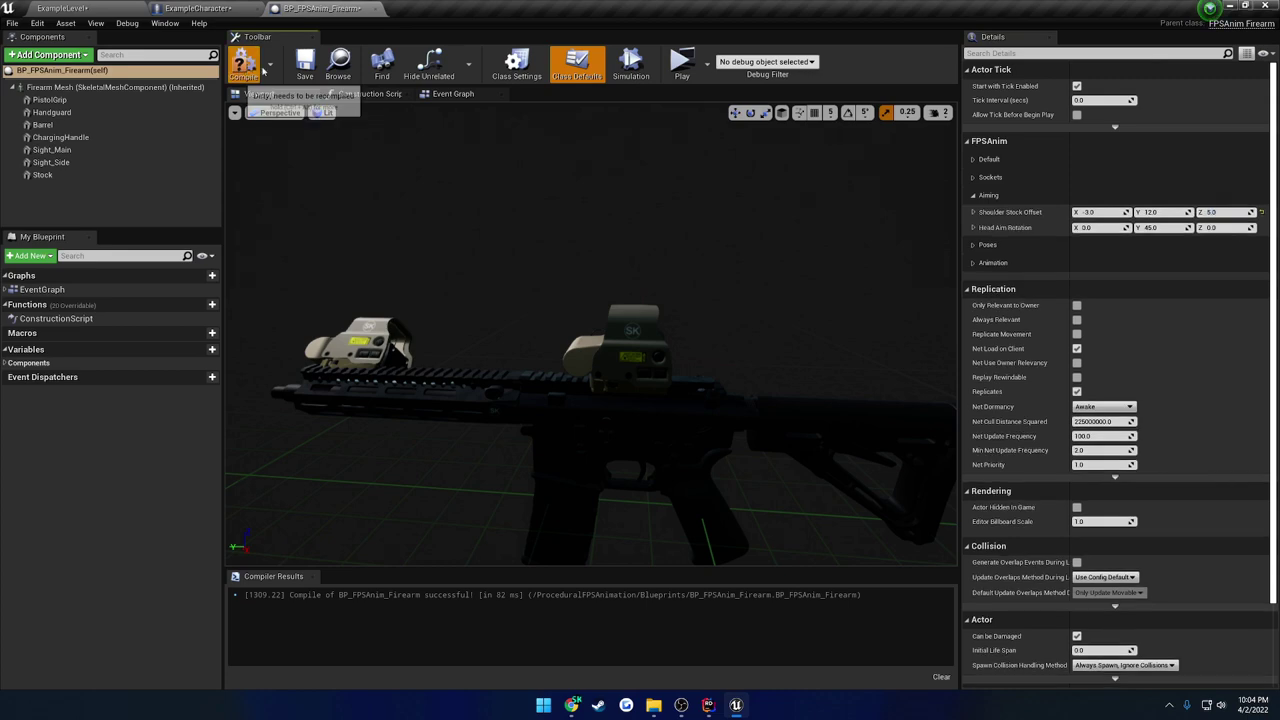
Run ExampleLevel with the new shoulder offset, move the client's character, examine its rifle position in the server preview, and stop
{"action": "left_click", "coordinate": [62, 8]}
{"action": "left_click", "coordinate": [912, 58]}
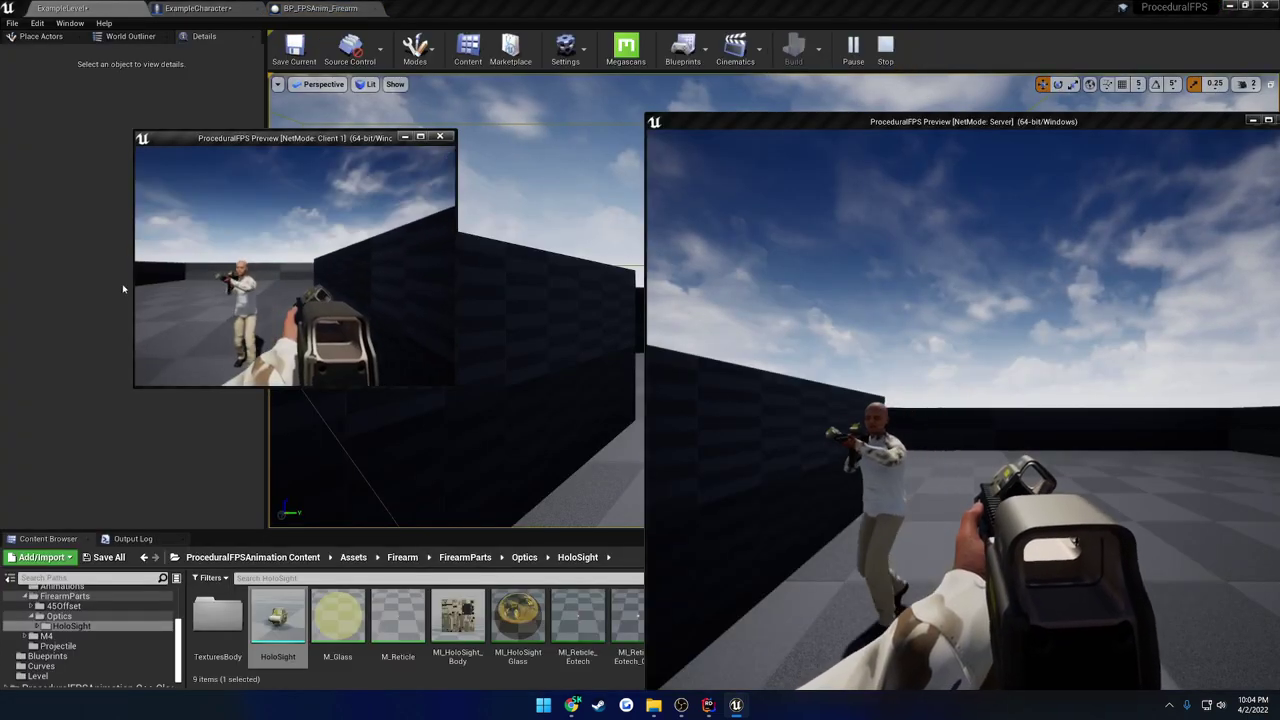
{"action": "key", "text": "w"}
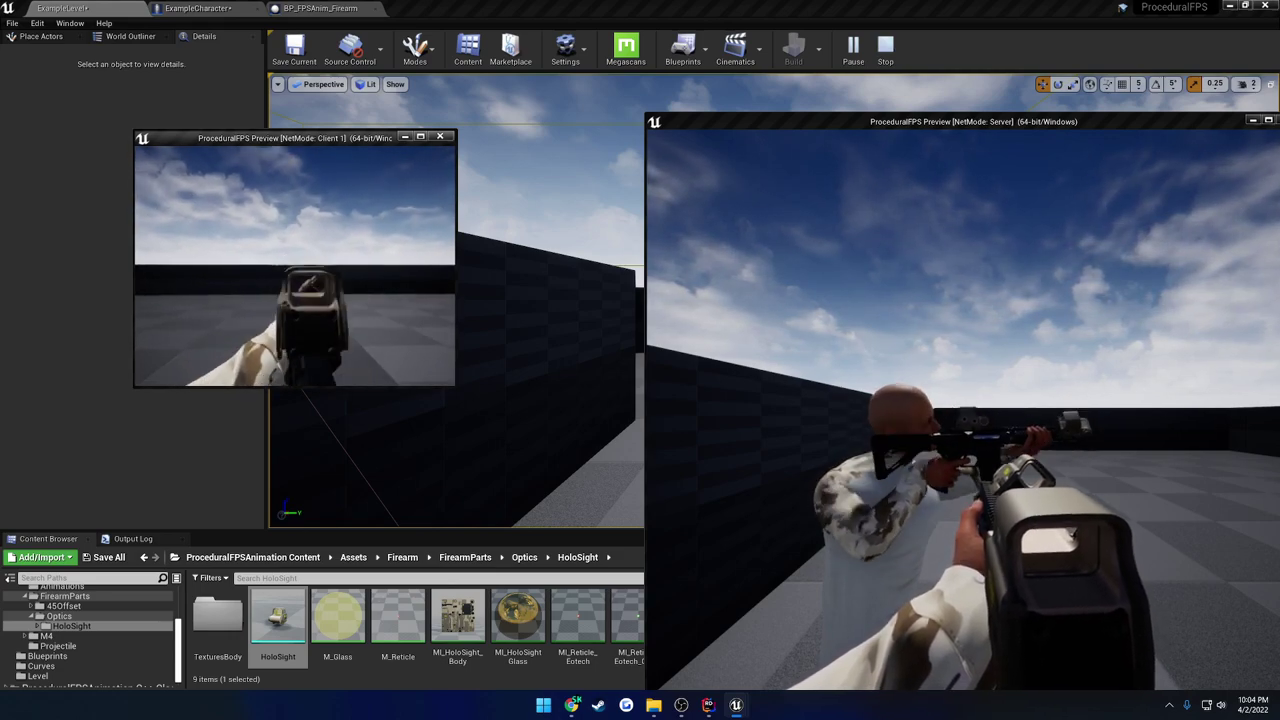
{"action": "key", "text": "Escape"}
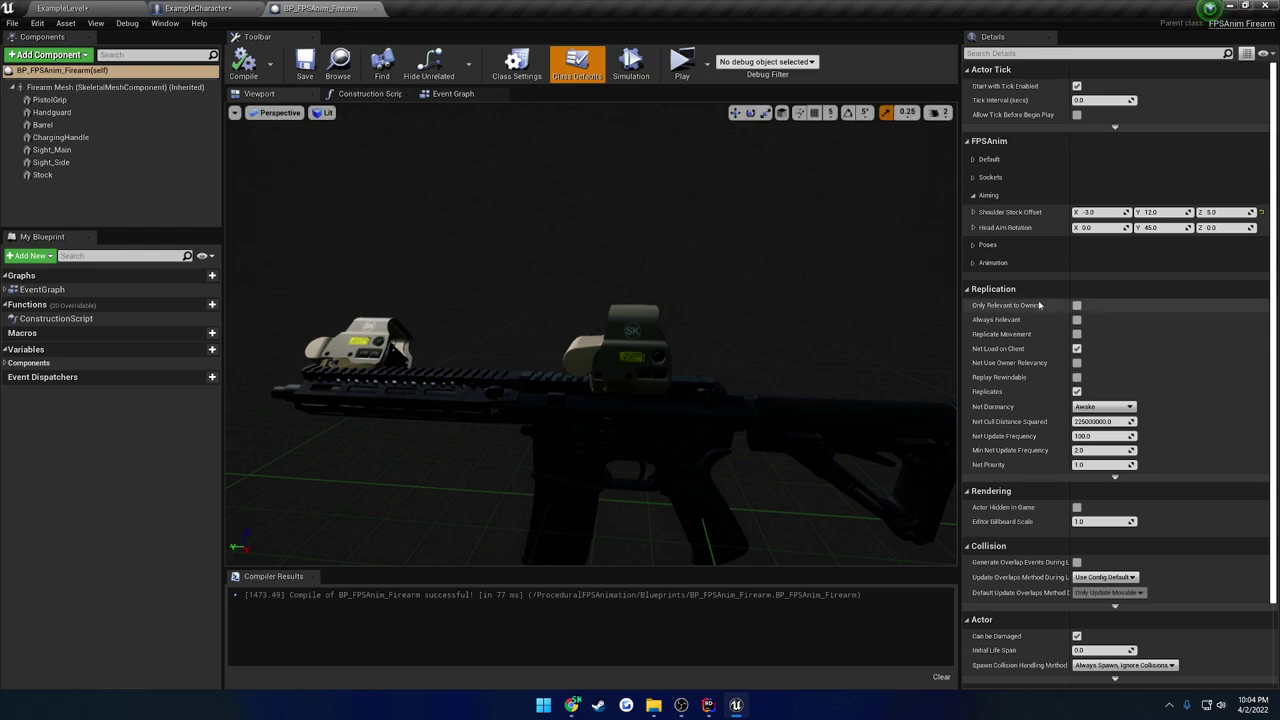
Undo the firearm's Shoulder Stock Offset Z change and check the aiming pose in another short run of ExampleLevel
{"action": "key", "text": "ctrl+z"}
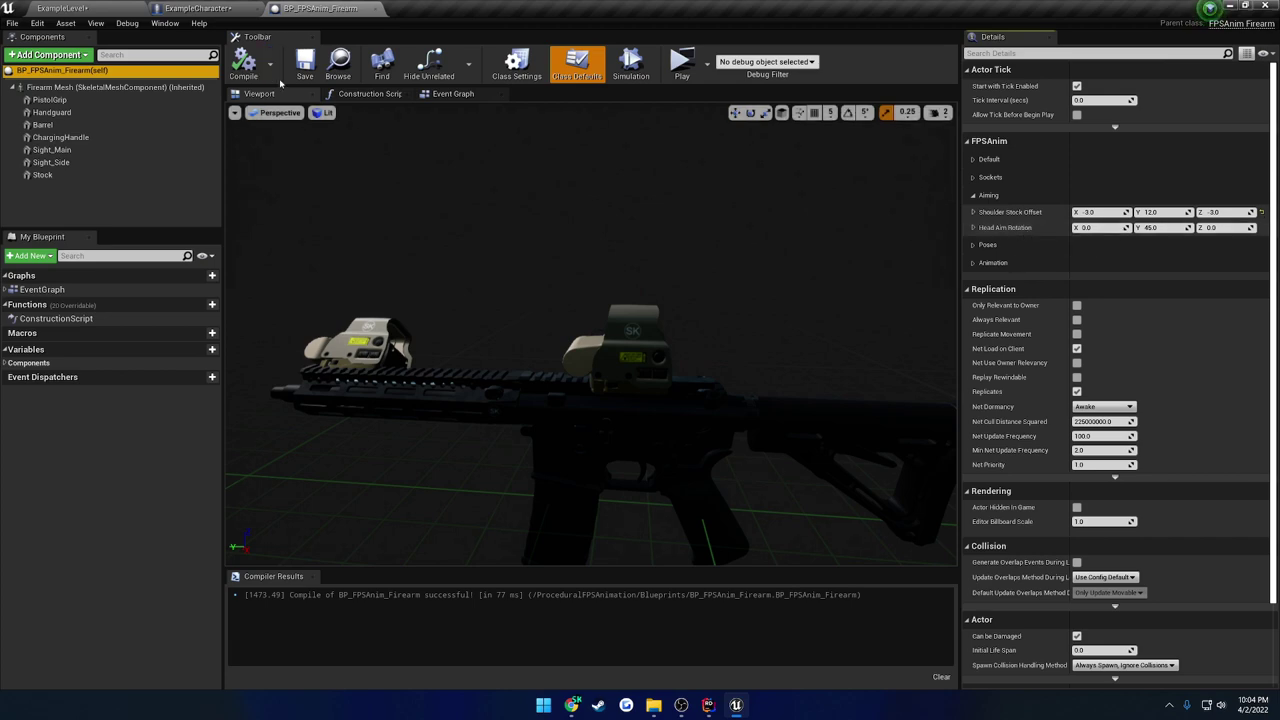
{"action": "left_click", "coordinate": [89, 5]}
{"action": "left_click", "coordinate": [905, 50]}
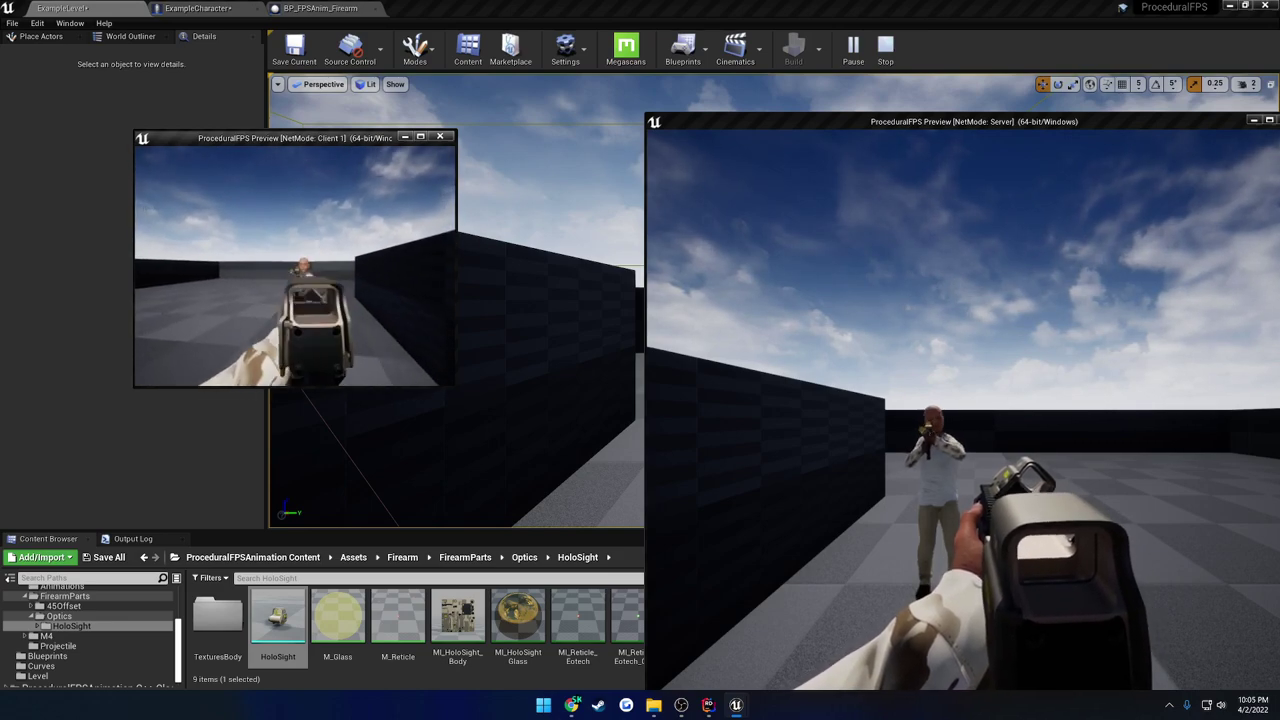
{"action": "key", "text": "Escape"}
Return to BP_FPSAnim_Firearm, collapse the Aiming settings and expand Poses in the class defaults
{"action": "left_click", "coordinate": [320, 8]}
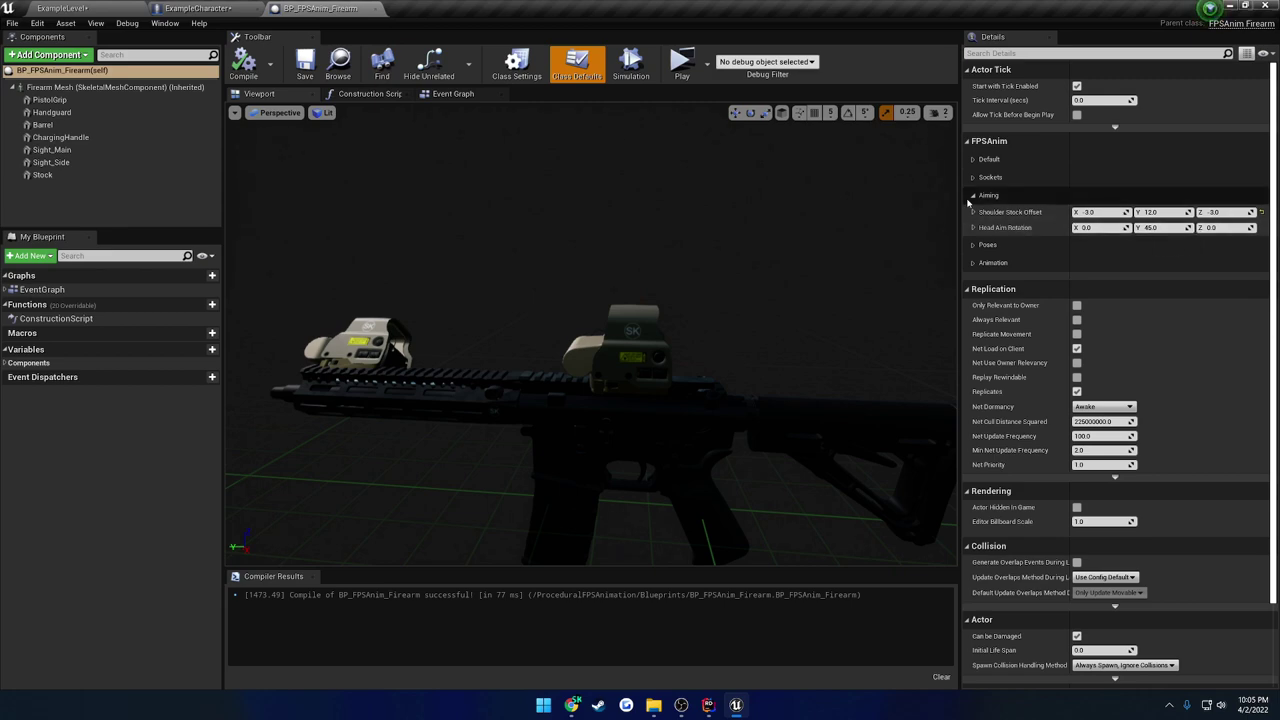
{"action": "left_click", "coordinate": [973, 197]}
{"action": "left_click", "coordinate": [973, 213]}
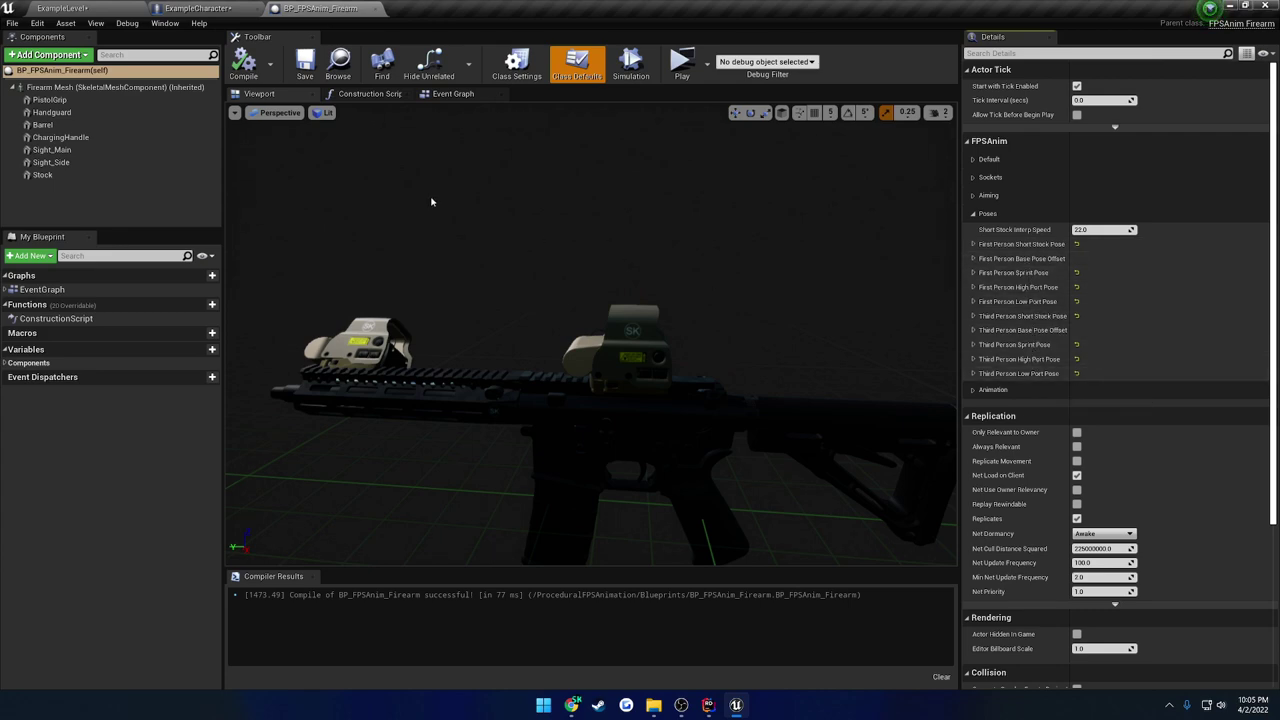
Play ExampleLevel in the selected viewport, walk up to a wall to view the short-stock pose, stop, and return to BP_FPSAnim_Firearm
{"action": "left_click", "coordinate": [55, 8]}
{"action": "left_click", "coordinate": [929, 48]}
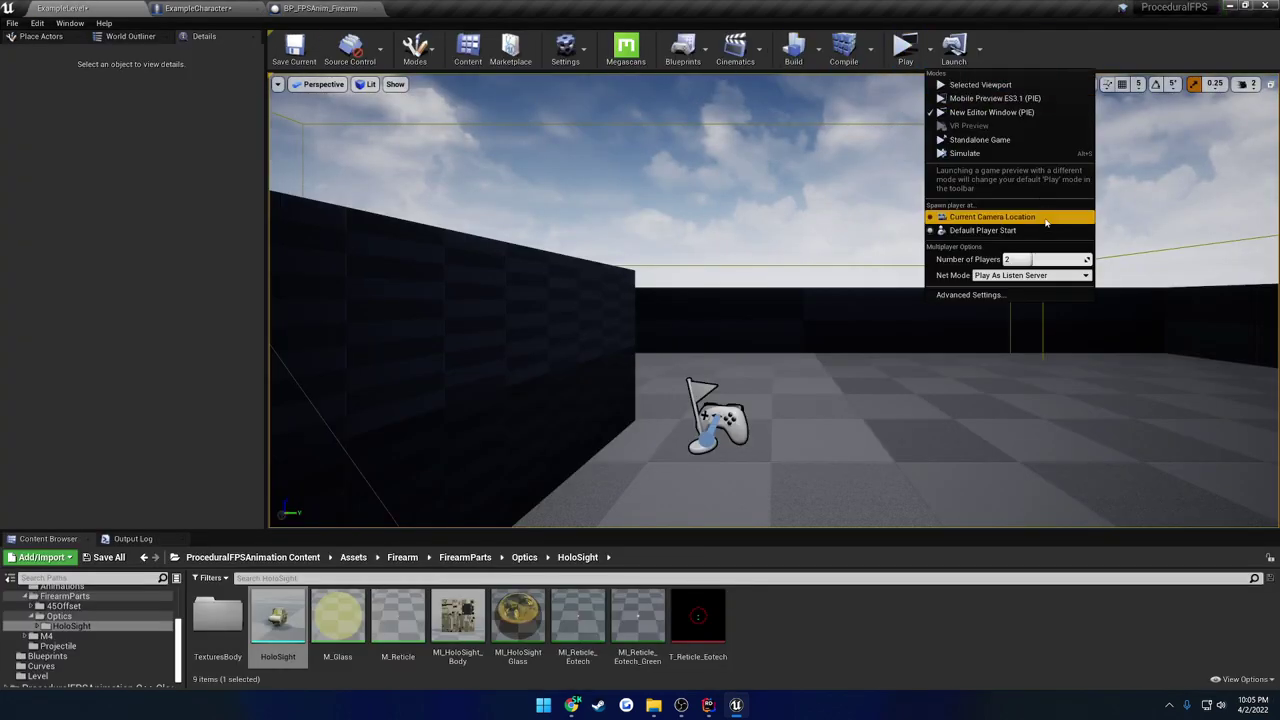
{"action": "left_click", "coordinate": [978, 85]}
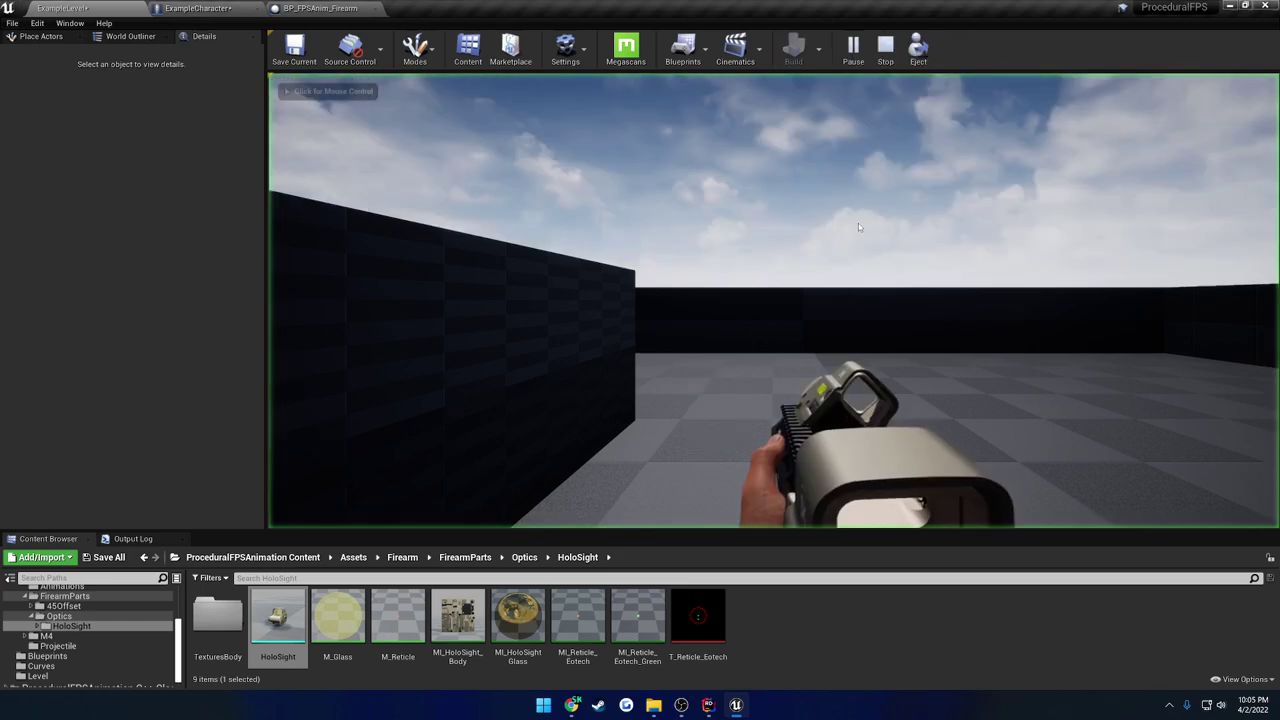
{"action": "key", "text": "w"}
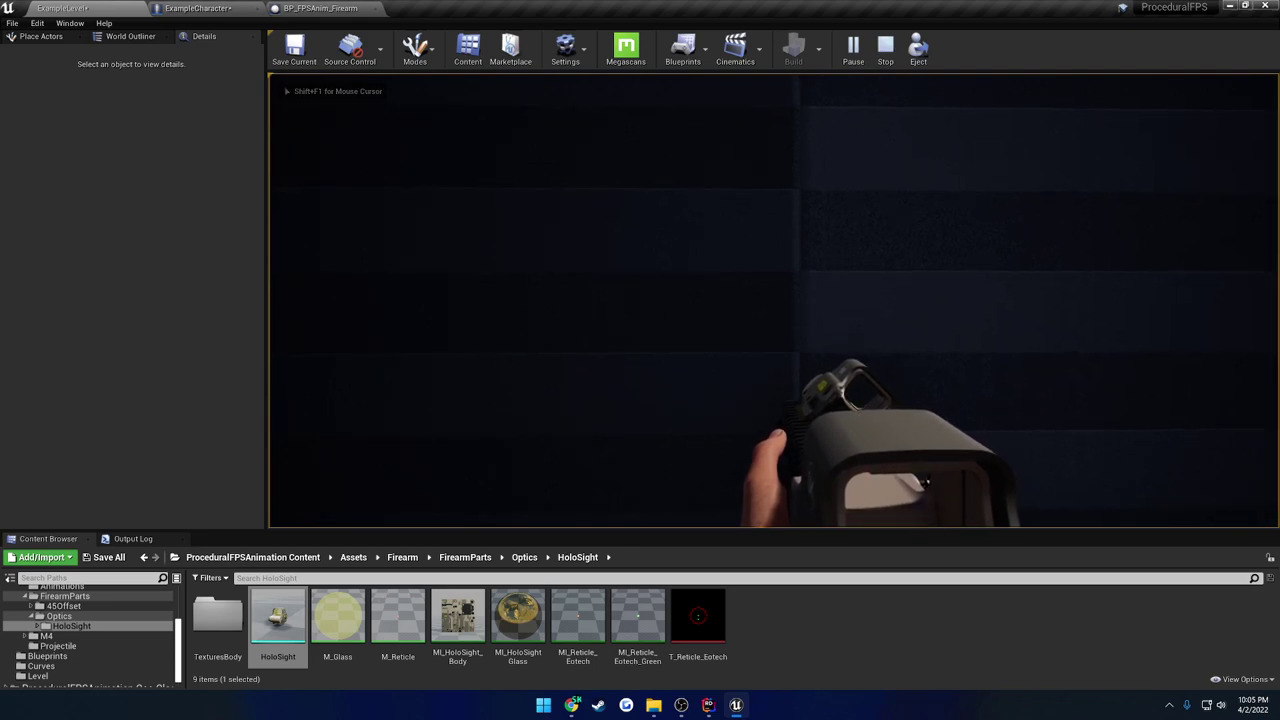
{"action": "key", "text": "w"}
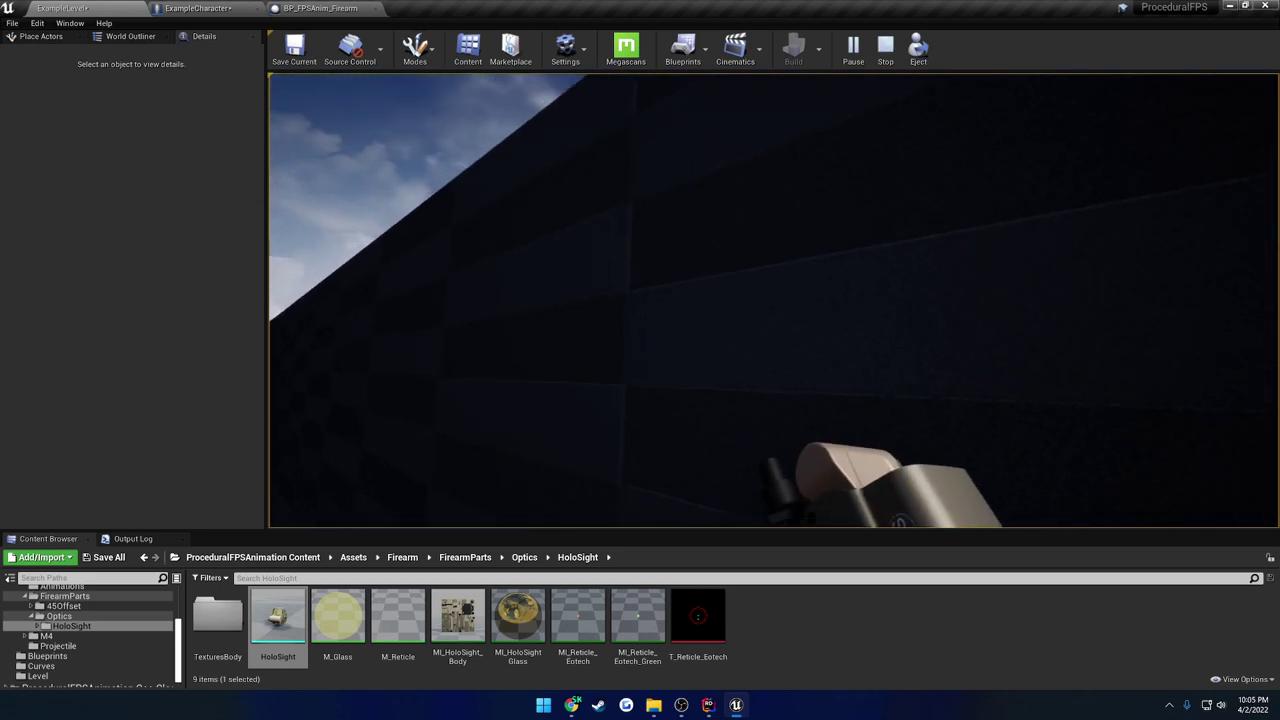
{"action": "key", "text": "Escape"}
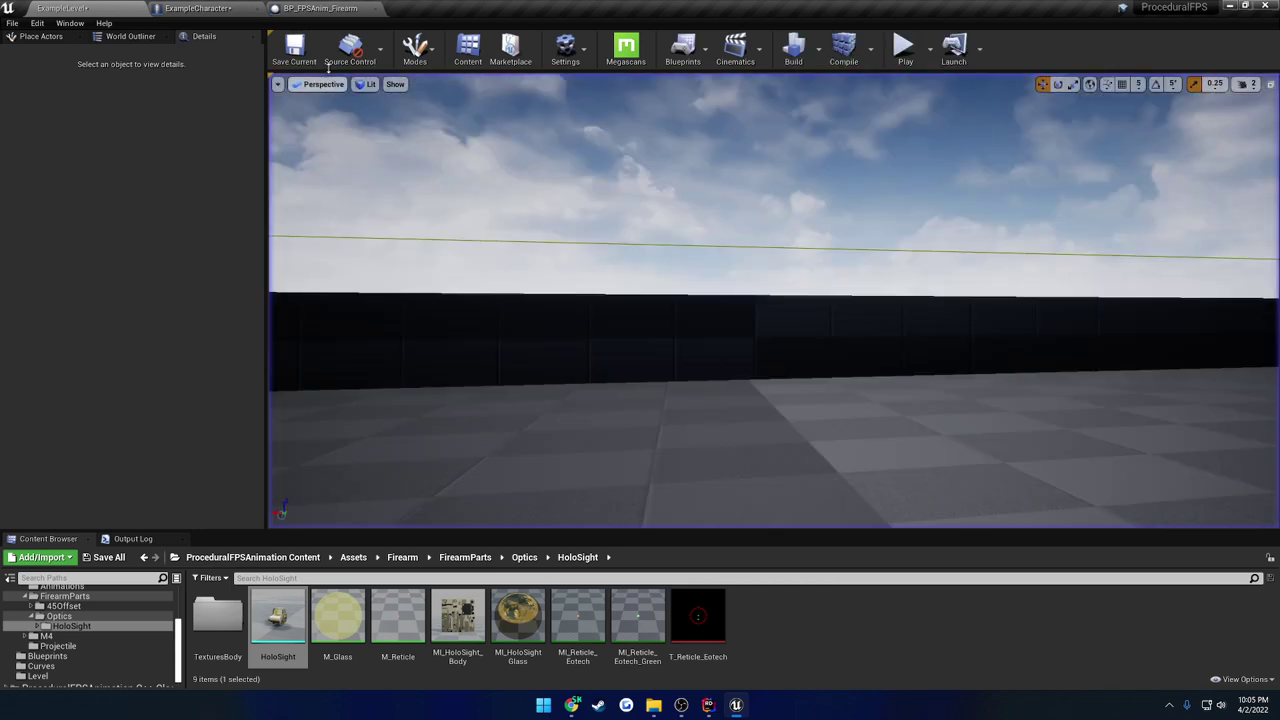
{"action": "left_click", "coordinate": [320, 8]}
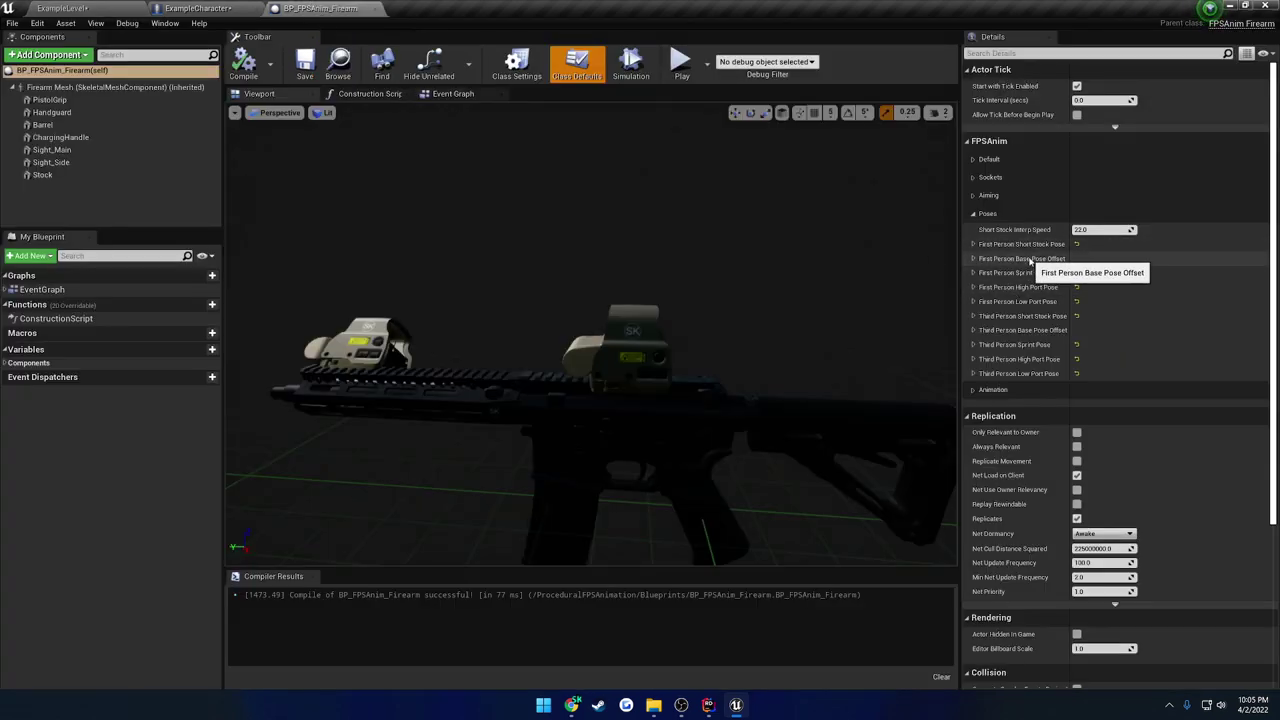